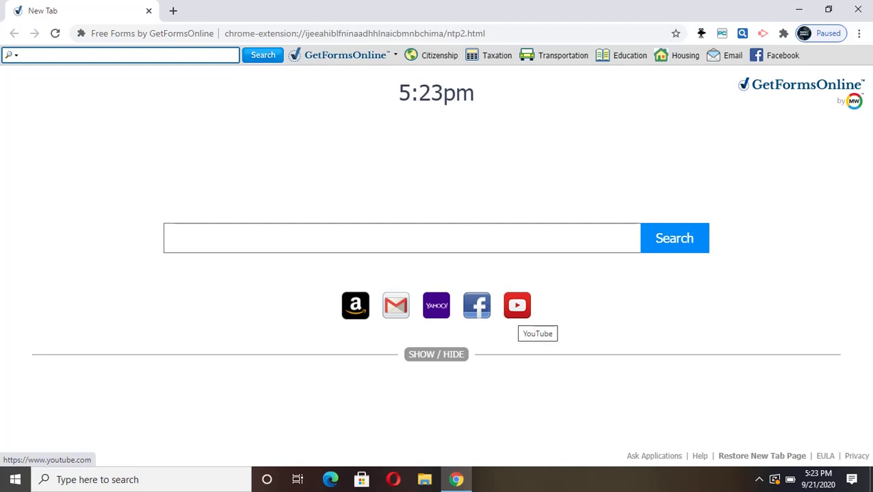
Open YouTube, sign out of the current account, and go to the sign-in account chooser.
click(514, 316)
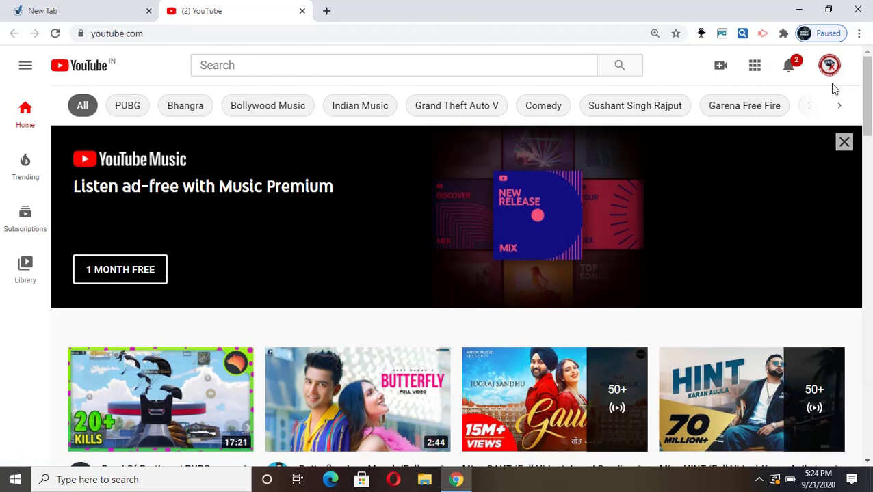
click(829, 66)
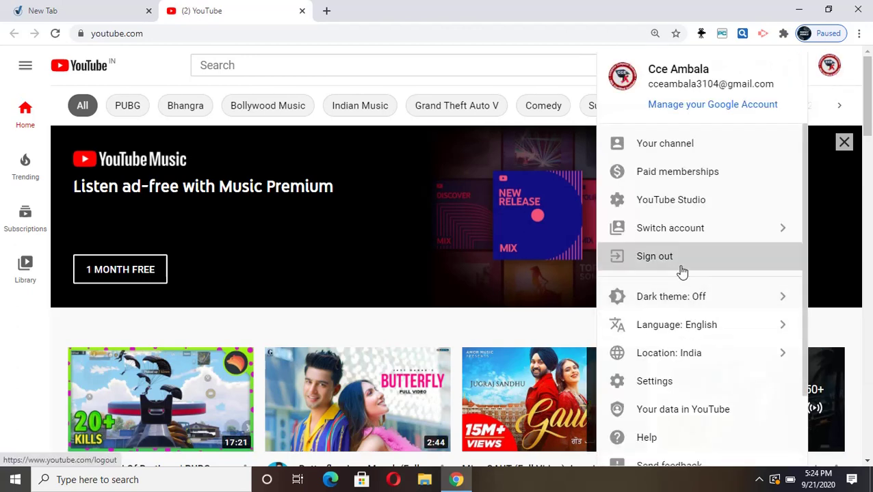
click(682, 271)
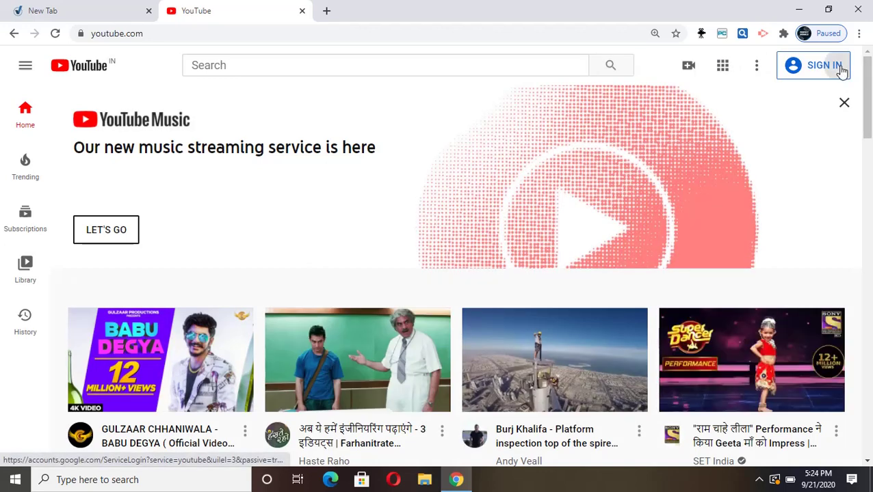
click(842, 72)
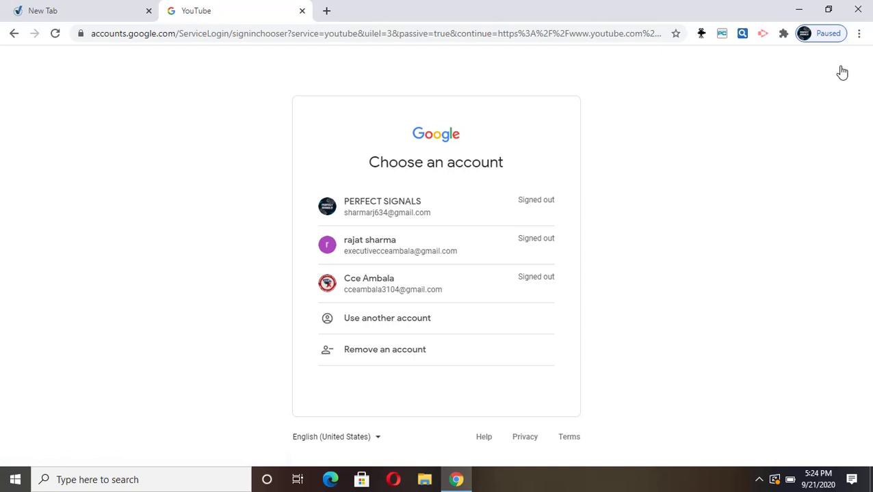
Run a web search for 'email' in a new tab, then return to the earlier tab.
click(326, 10)
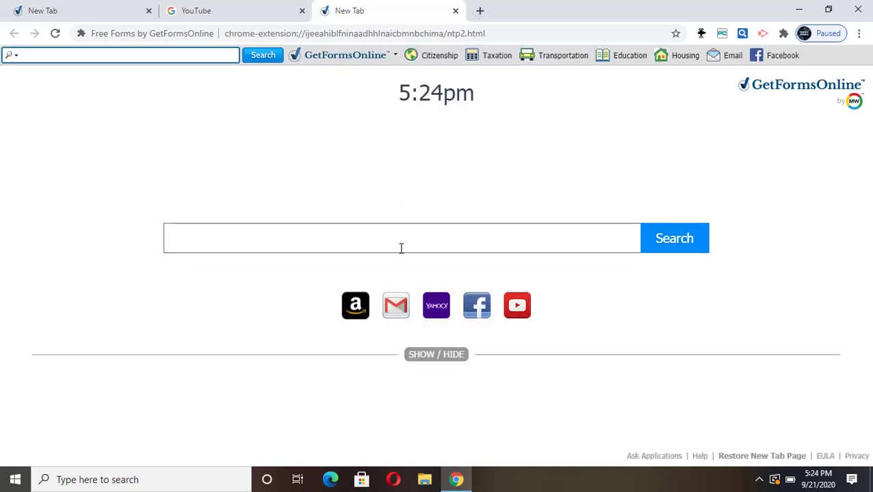
text(ema)
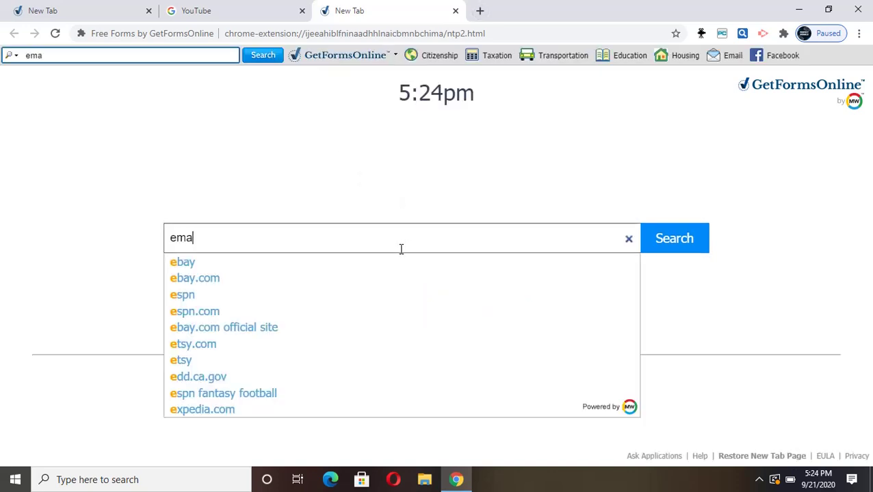
text(il id)
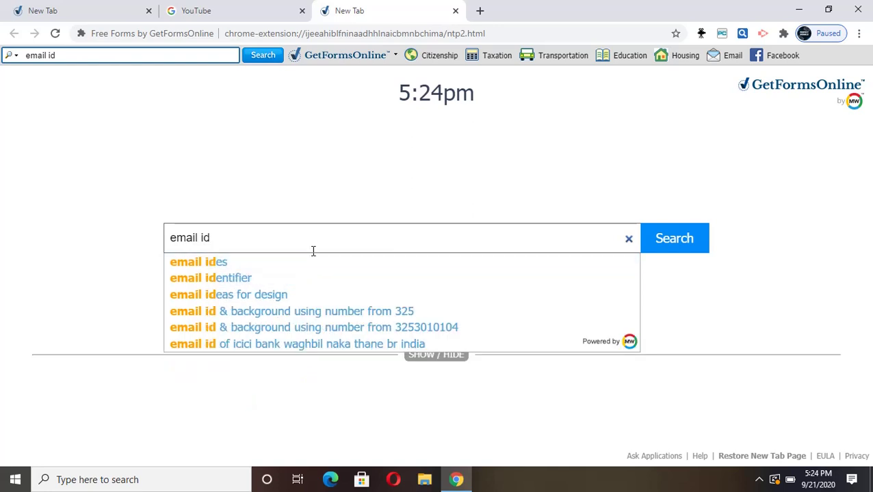
key(BackSpace)
key(BackSpace)
key(BackSpace)
key(Return)
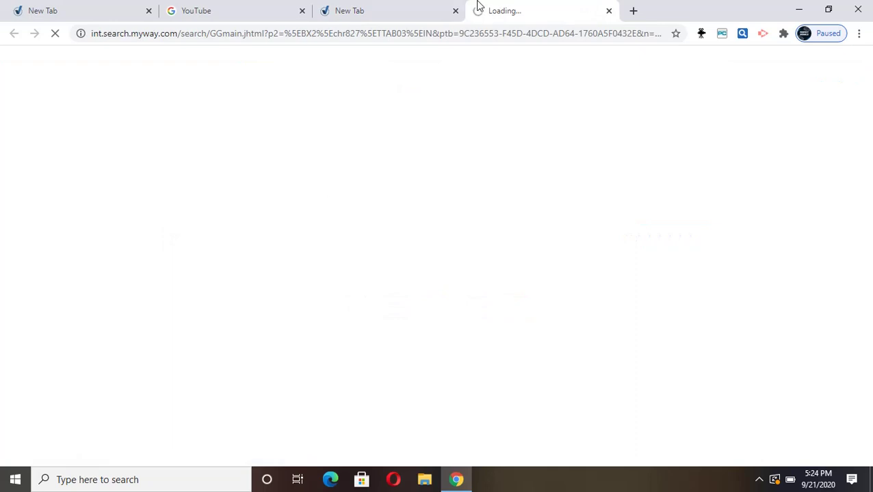
click(391, 7)
From the account chooser, choose Use another account, then Create account For myself.
click(227, 12)
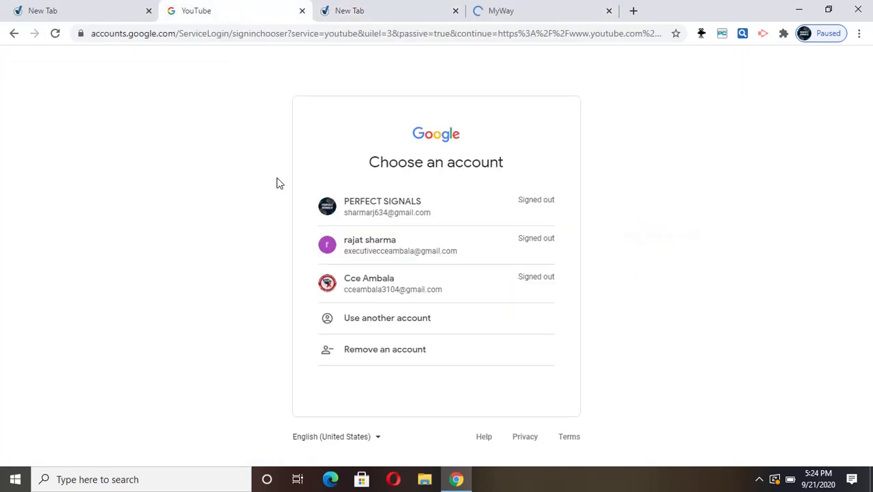
click(363, 331)
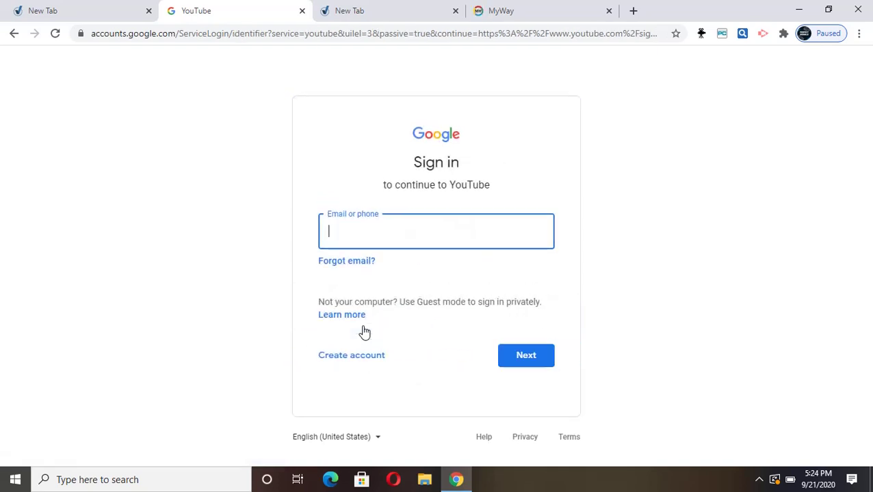
click(359, 361)
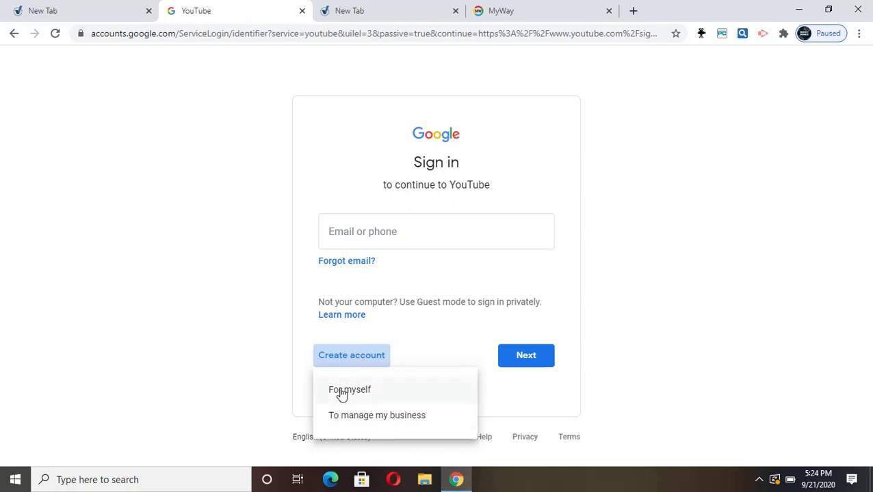
click(342, 392)
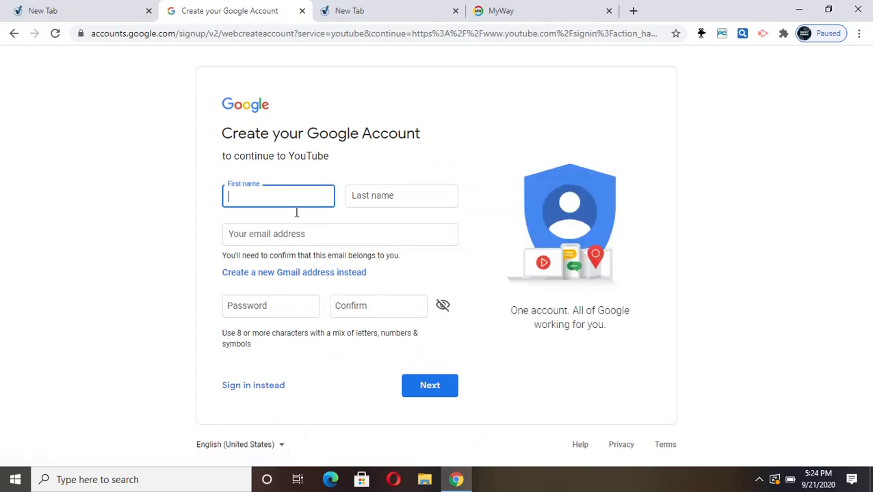
Enter the first and last name on the sign-up form.
click(377, 195)
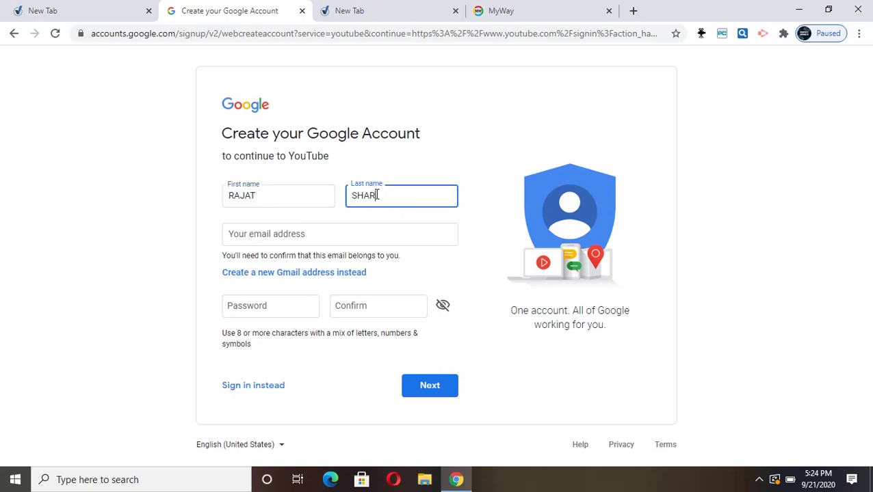
Start entering an existing email address, dismissing the autofill suggestion.
click(316, 236)
click(479, 255)
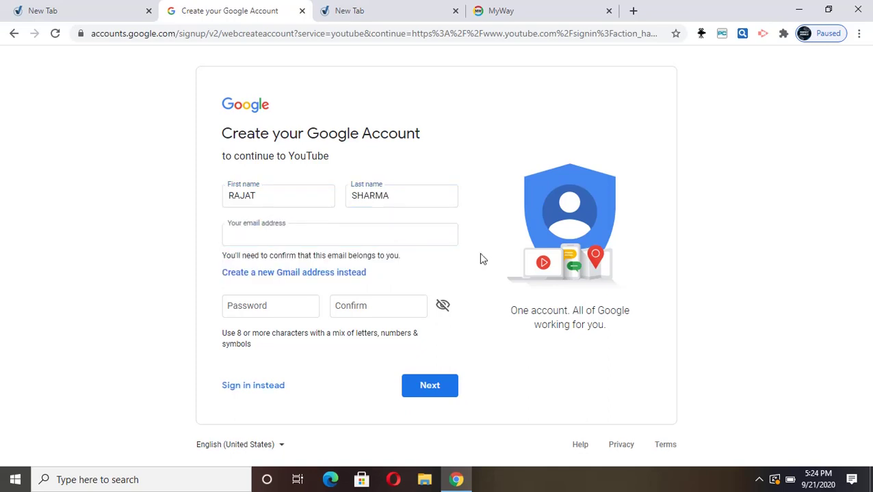
click(363, 234)
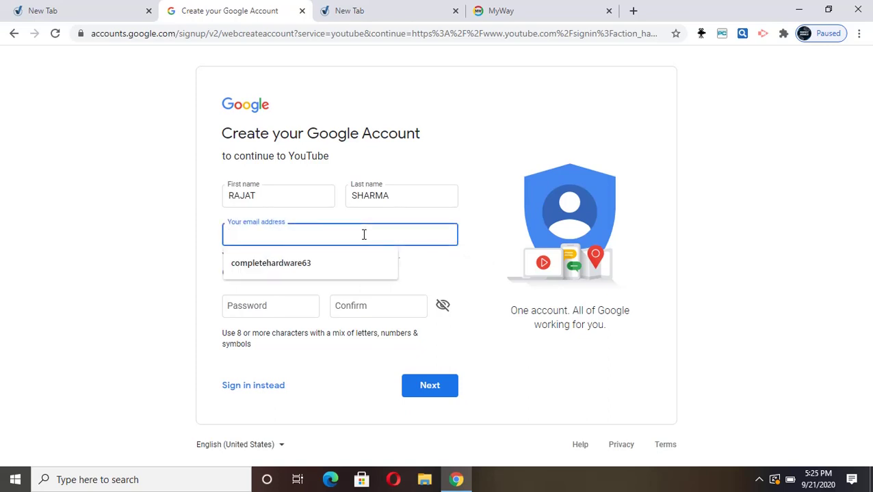
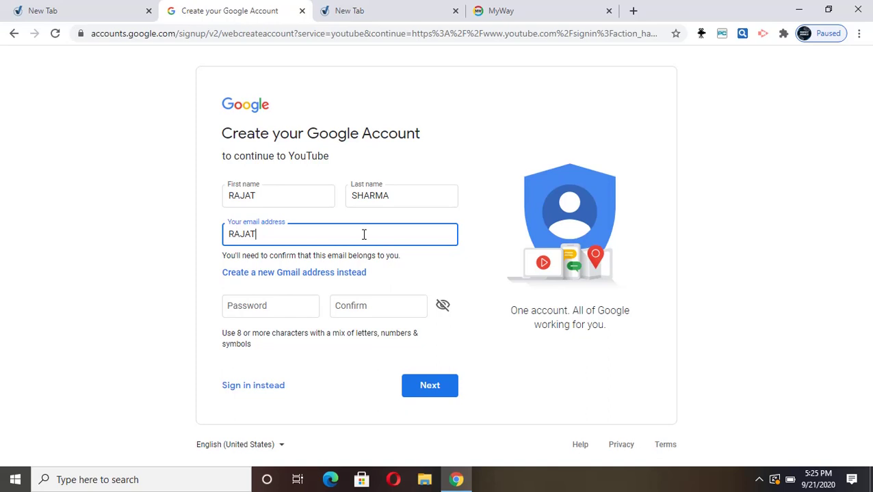
click(444, 305)
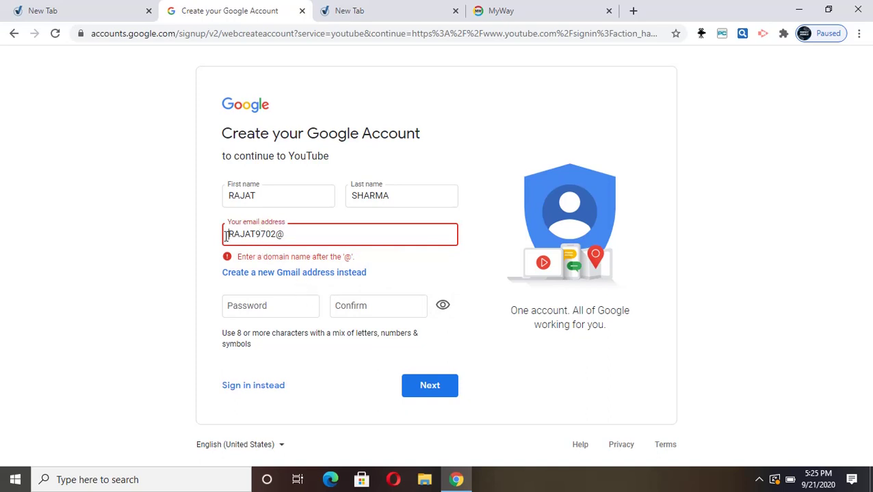
Rework the email username, editing its leading and trailing characters.
click(226, 236)
text(S)
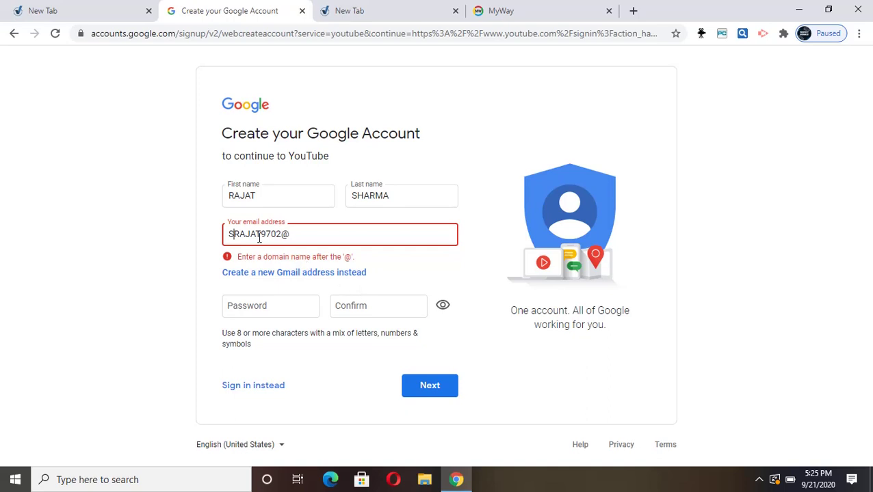
drag(259, 234, 212, 245)
key(BackSpace)
key(BackSpace)
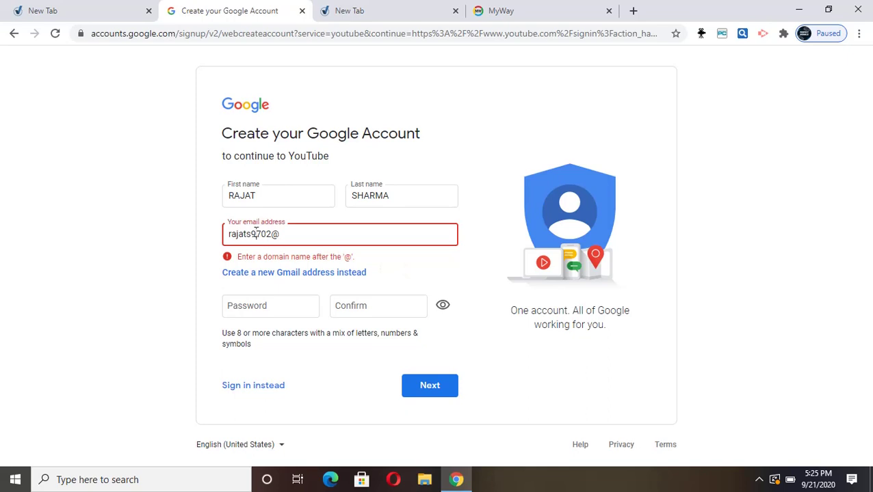
drag(256, 233, 272, 234)
text(szk)
key(BackSpace)
key(BackSpace)
key(BackSpace)
text(1)
click(251, 237)
text(har)
Switch to creating a new Gmail address and enter a username.
click(309, 273)
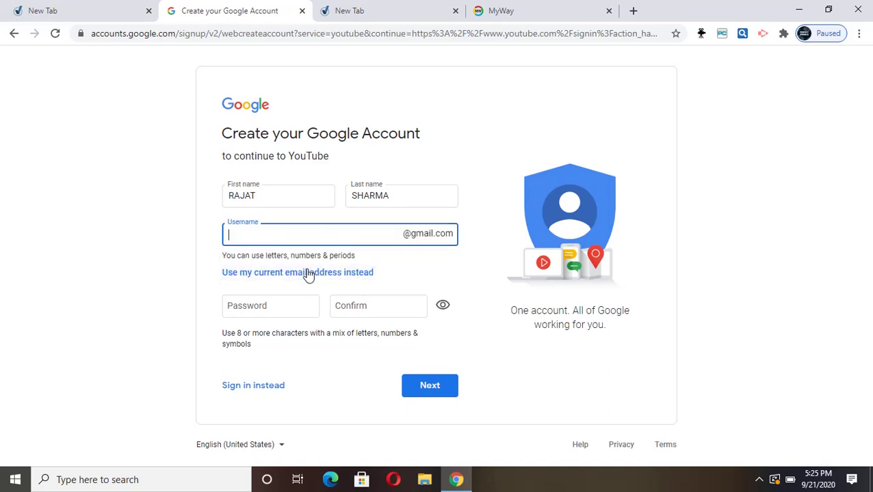
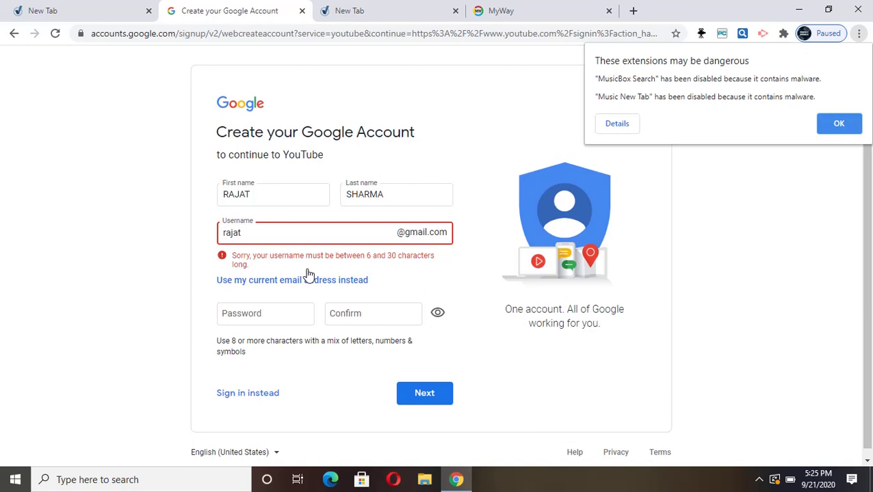
click(294, 227)
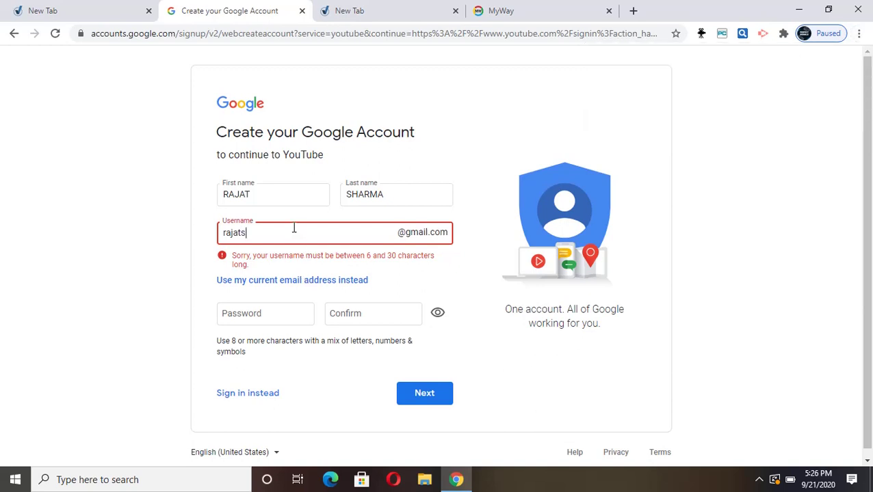
click(436, 276)
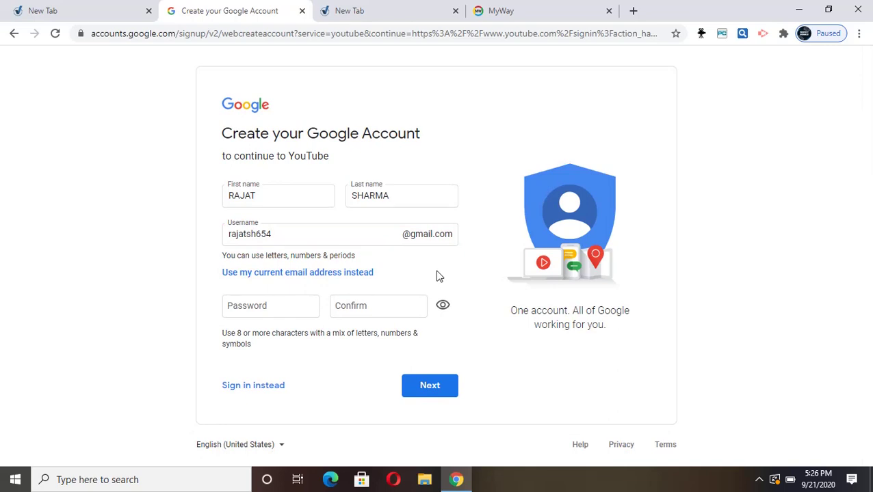
Enter and confirm the account password, then submit the form.
click(273, 301)
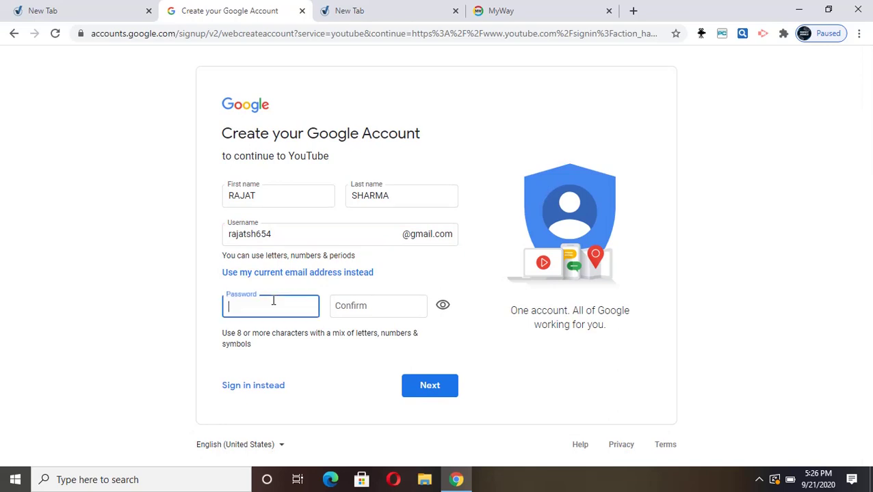
text(ra)
key(BackSpace)
key(BackSpace)
click(443, 306)
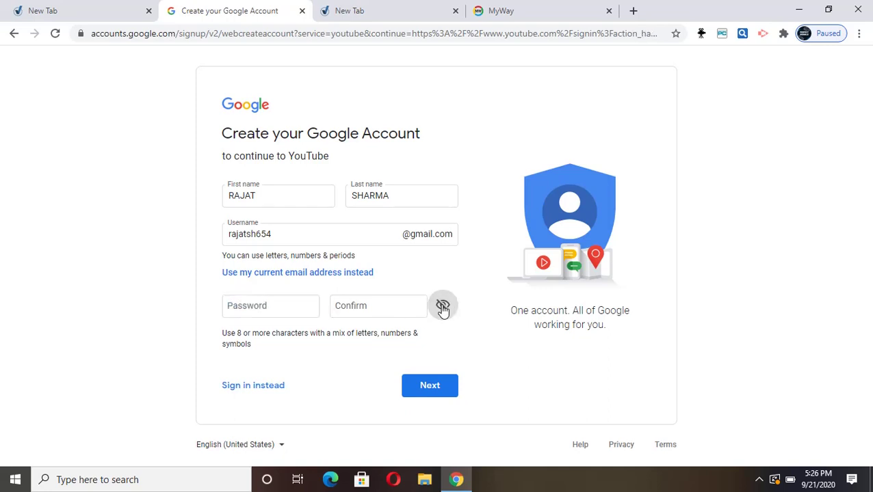
click(259, 306)
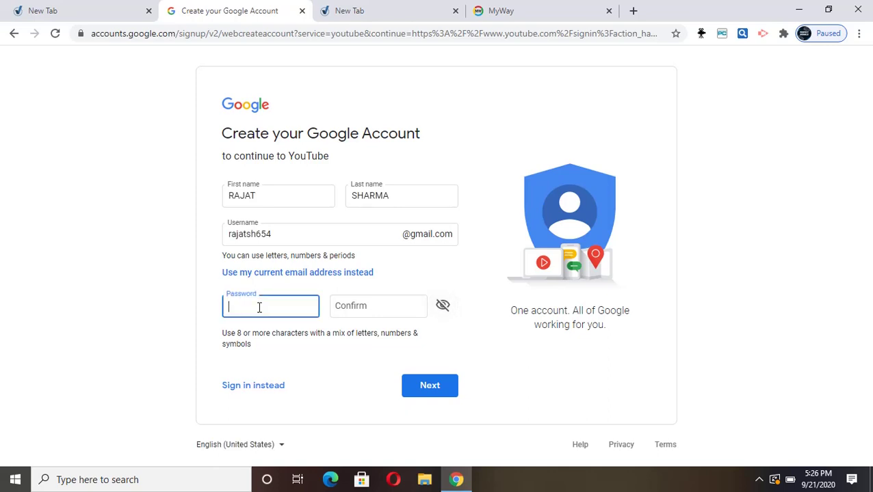
key(BackSpace)
key(BackSpace)
click(346, 312)
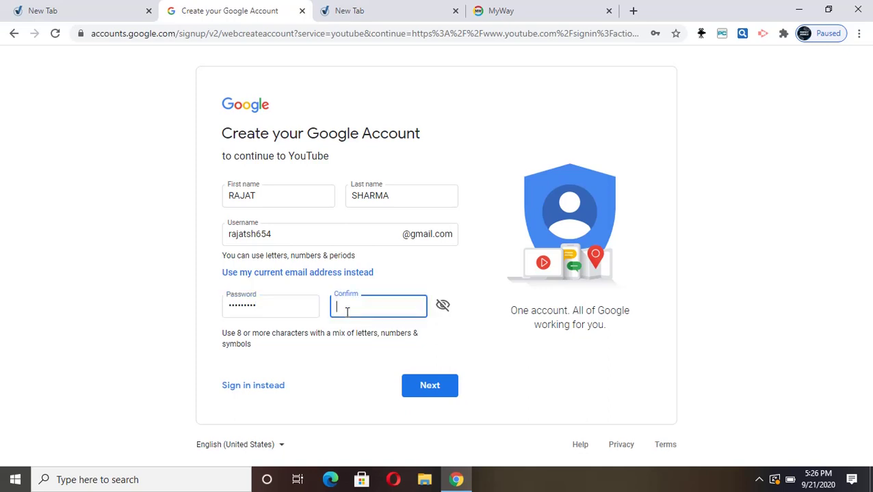
click(430, 388)
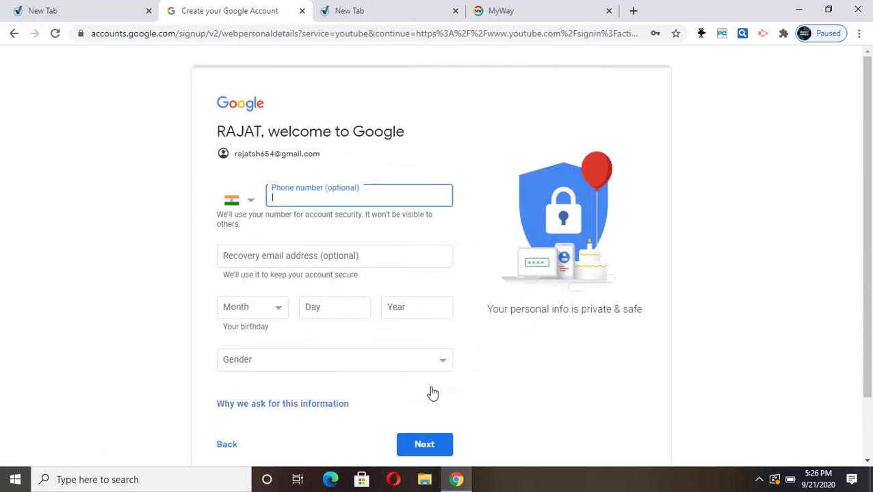
Fill the phone number from a saved suggestion and enter a recovery e-mail address.
click(350, 200)
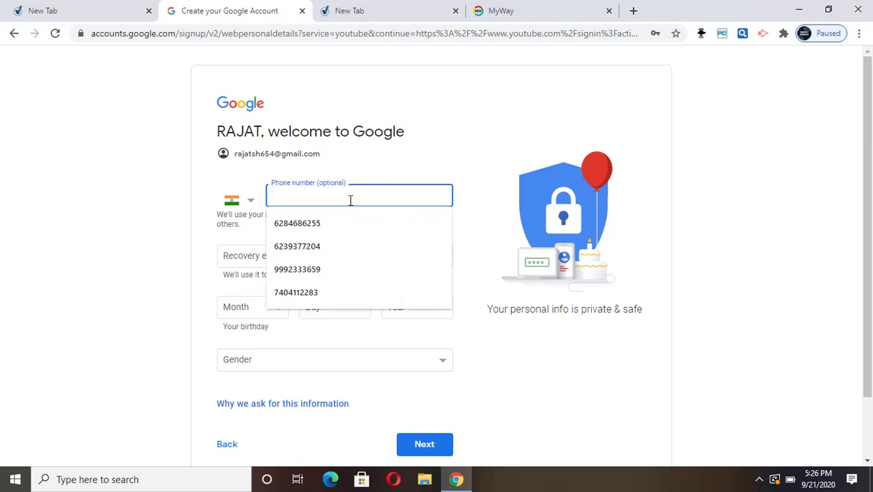
click(315, 247)
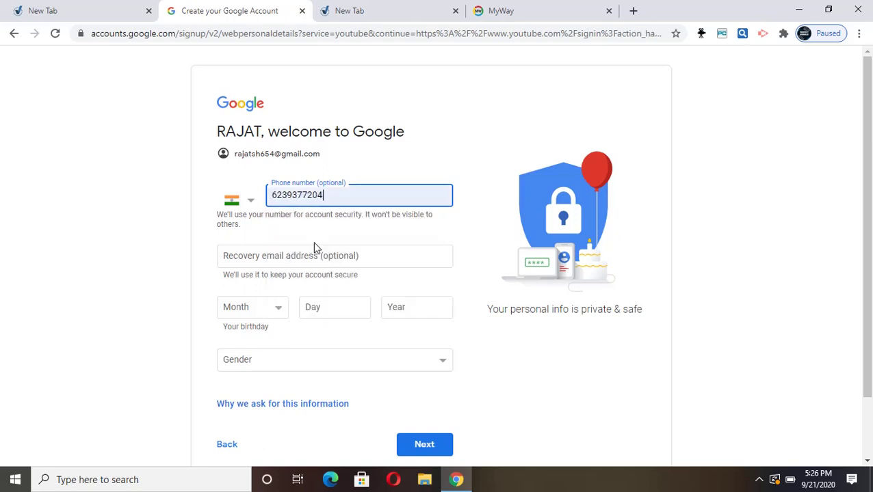
click(296, 256)
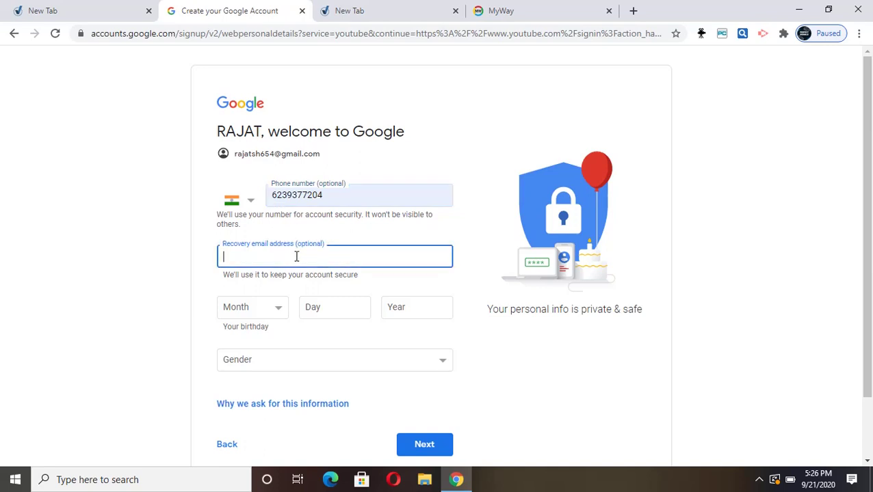
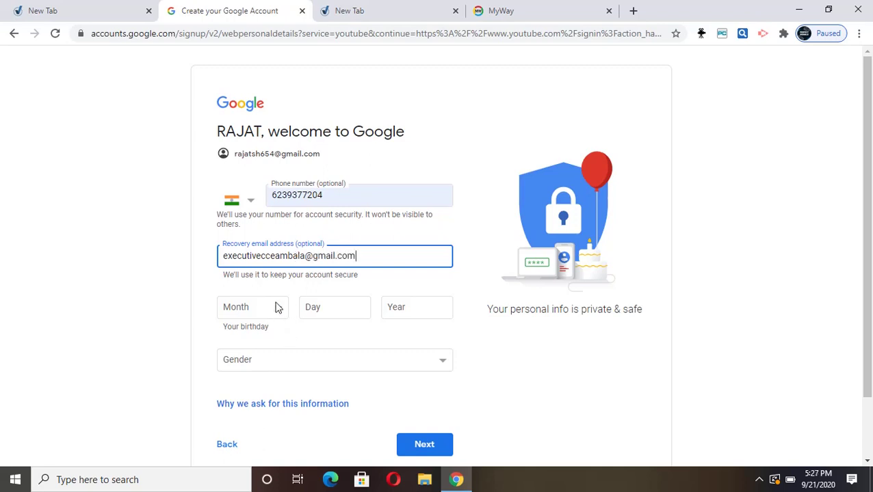
click(277, 307)
click(261, 286)
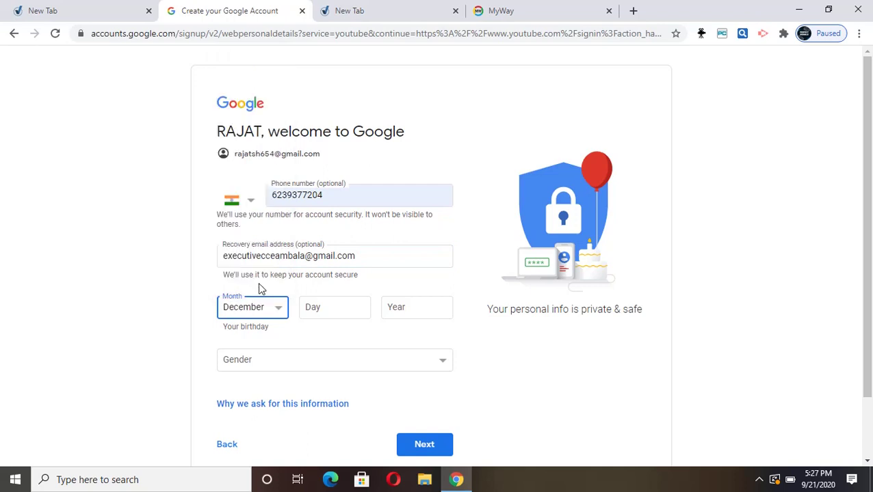
click(316, 314)
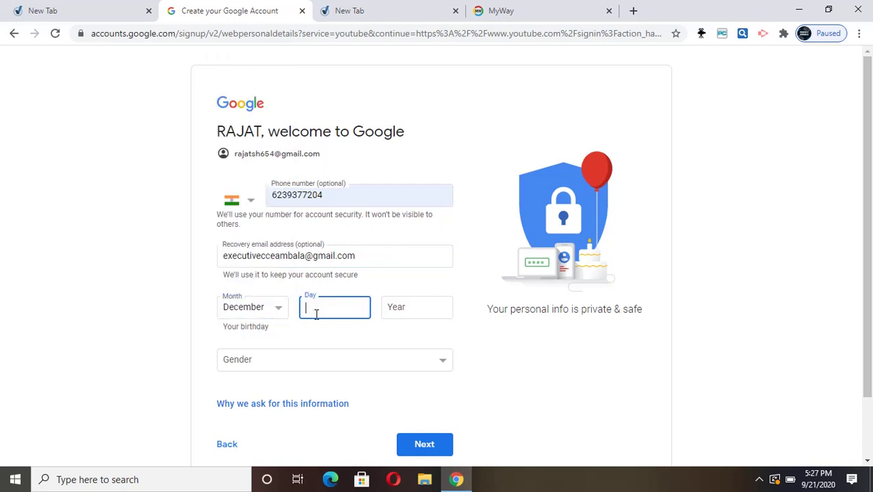
text(31)
click(415, 306)
text(1997)
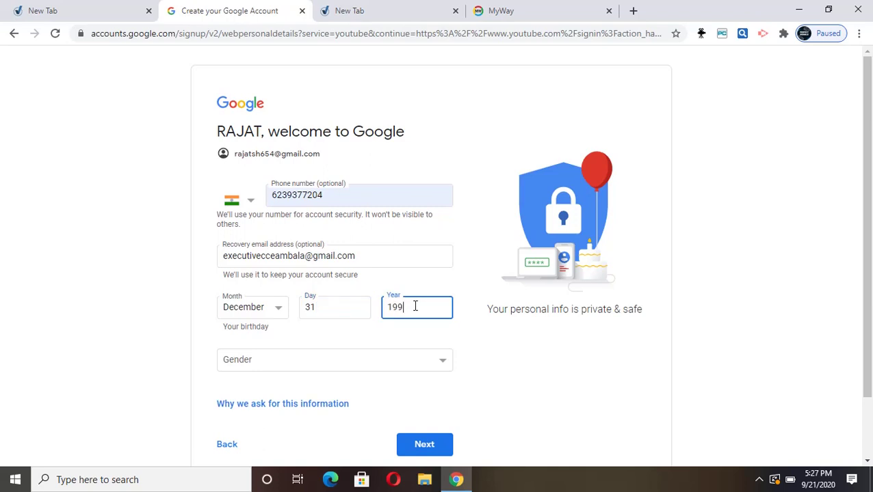
click(318, 370)
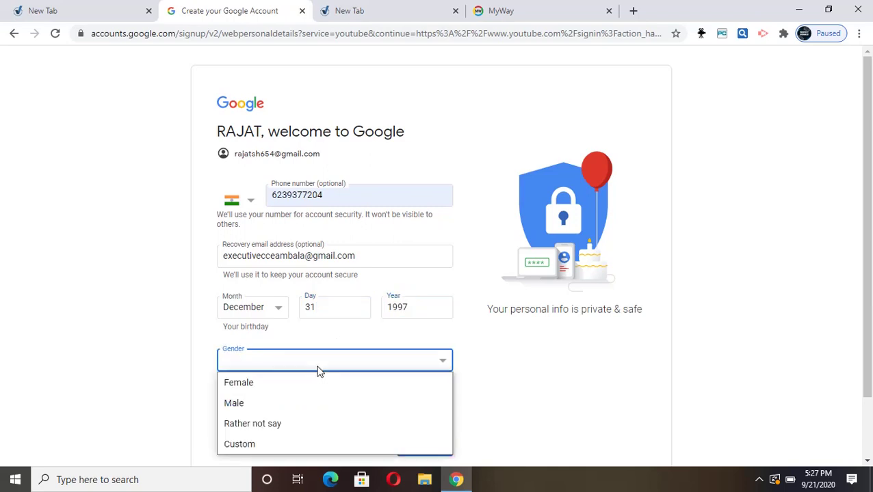
click(282, 409)
Submit the personal details and verify the phone with the texted six-digit code.
scroll(871, 354, down, 1)
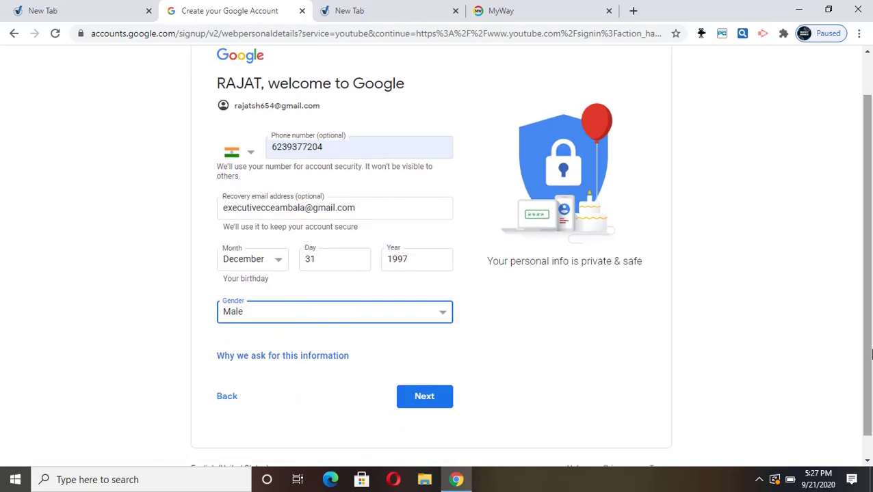
click(437, 395)
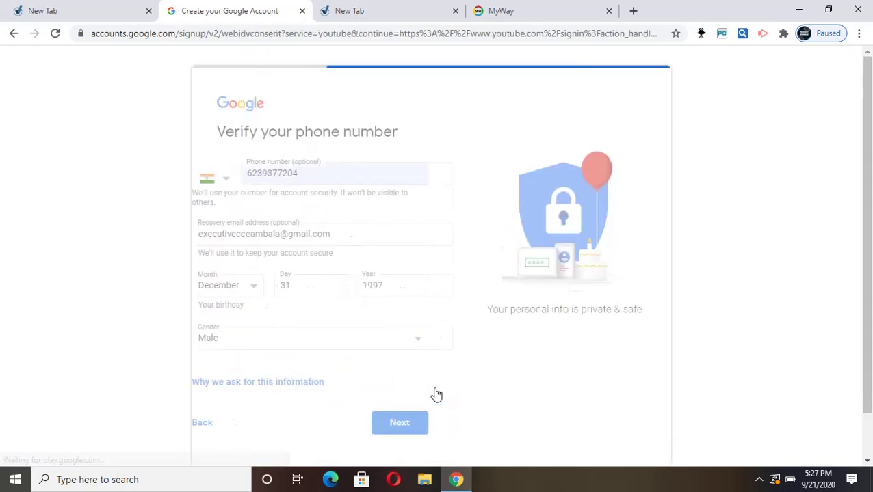
click(438, 328)
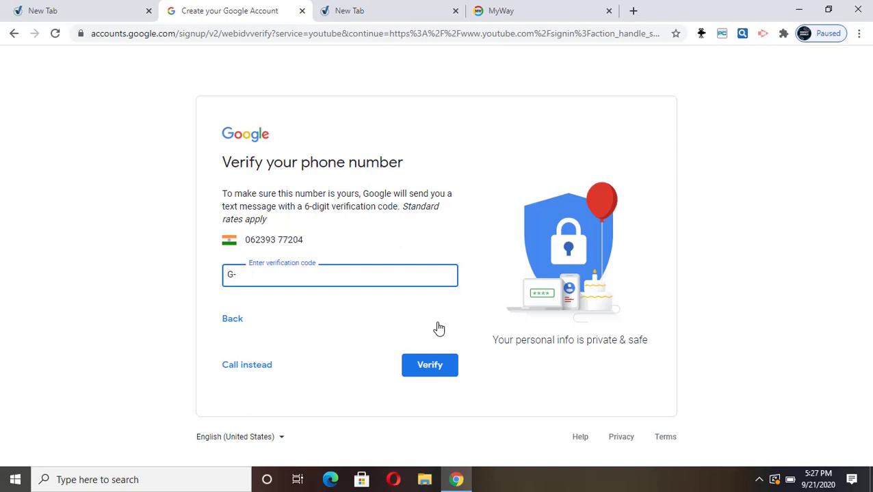
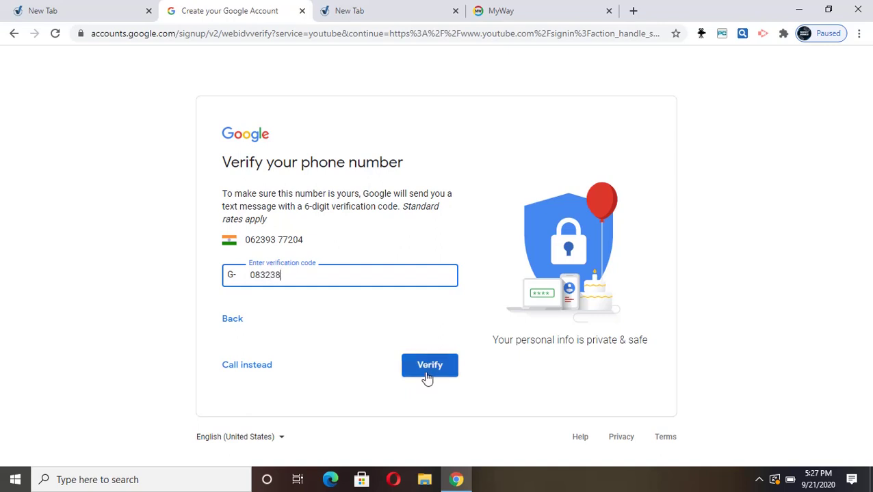
click(426, 373)
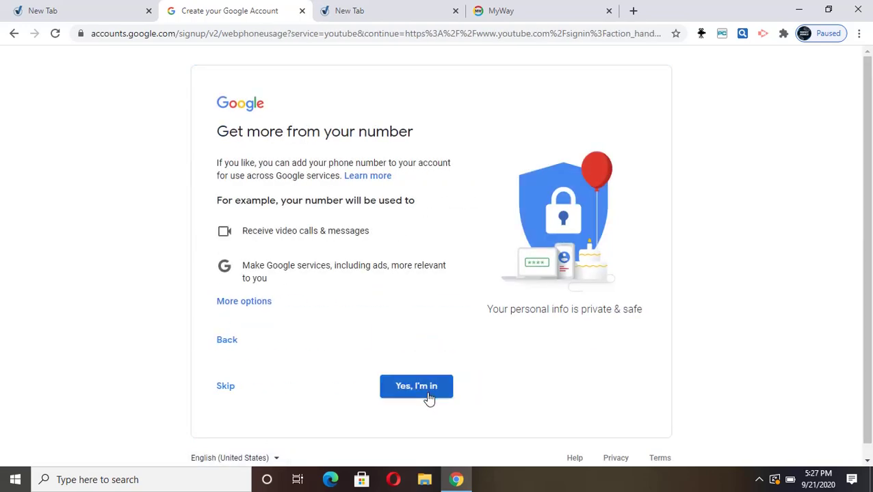
Opt in to using the phone number across Google services and agree to the privacy terms.
click(427, 395)
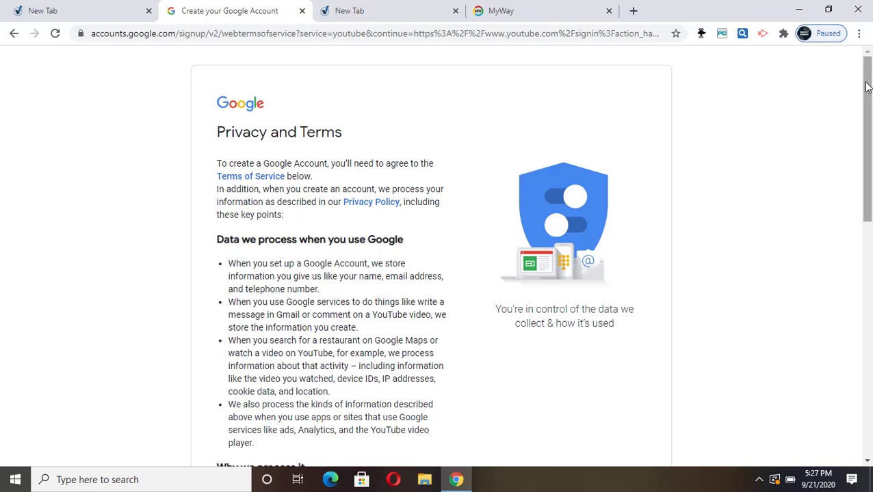
drag(867, 87, 786, 402)
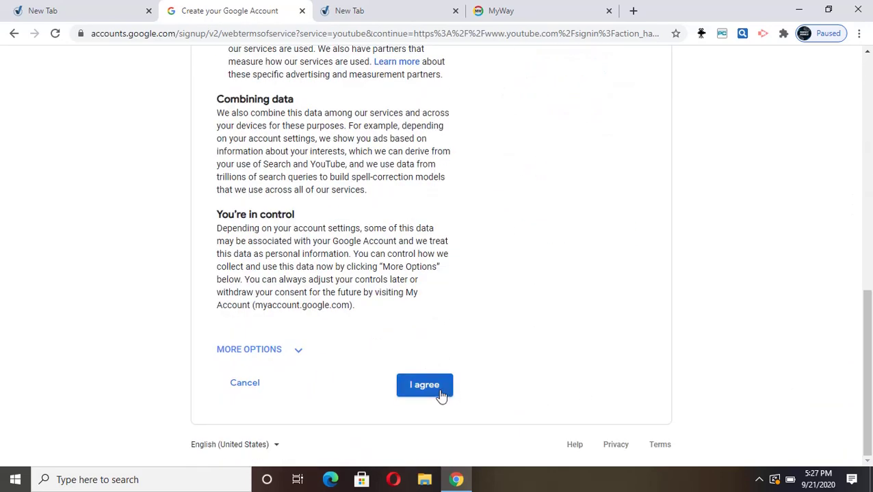
click(440, 395)
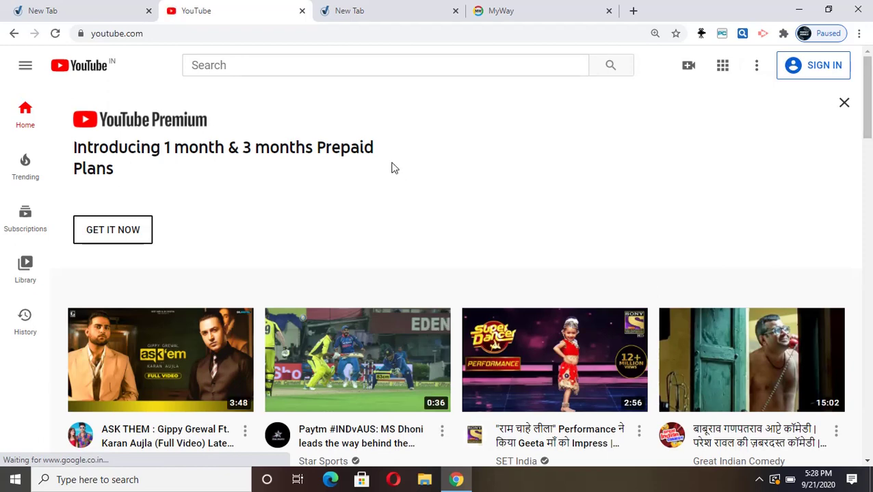
Create a YouTube channel with the custom name 'oxward ligs', acknowledging the separate-account notice.
click(755, 69)
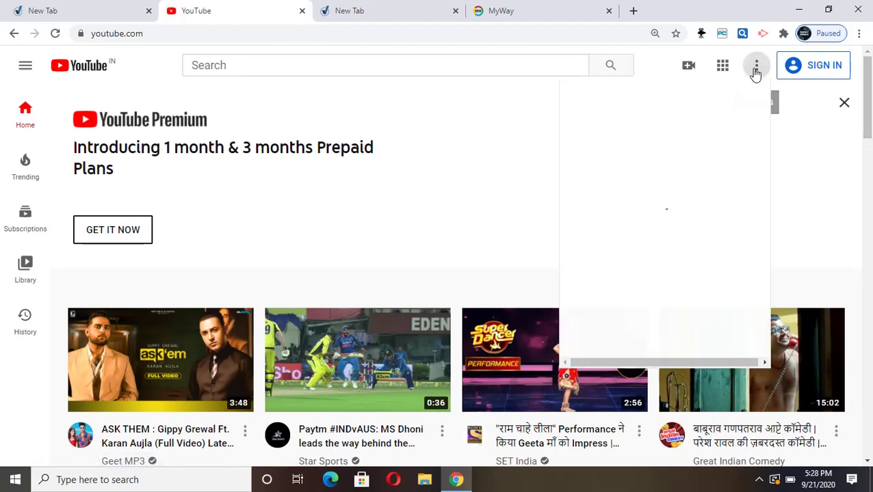
click(643, 155)
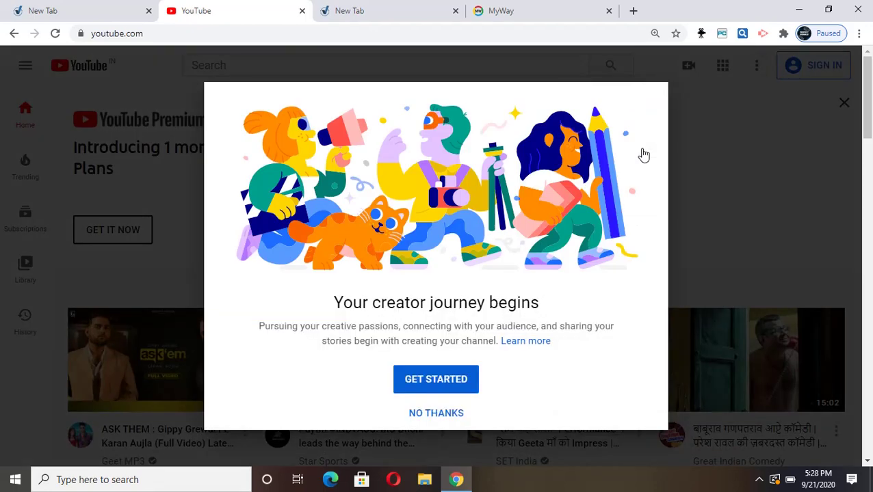
click(446, 385)
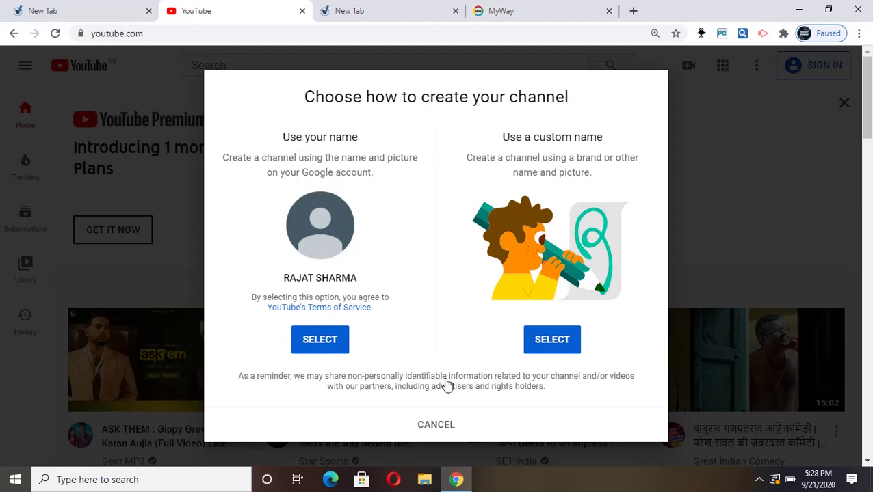
click(565, 338)
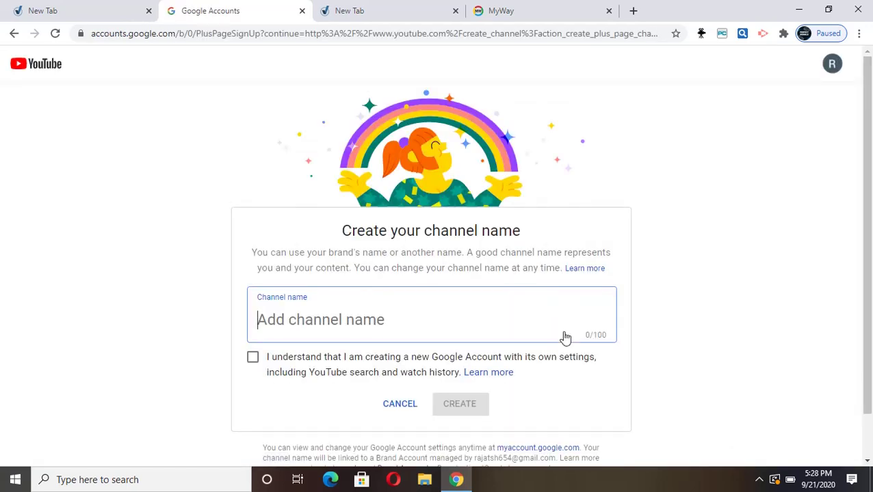
text(o)
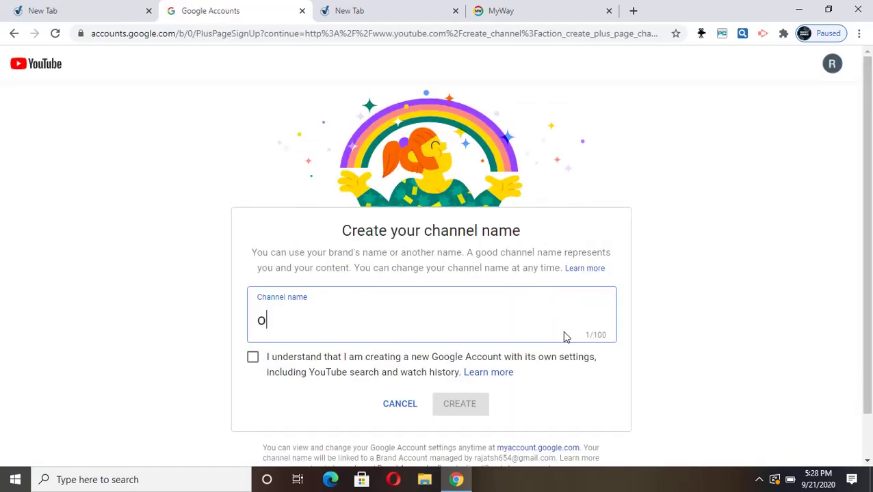
text(xward ligs)
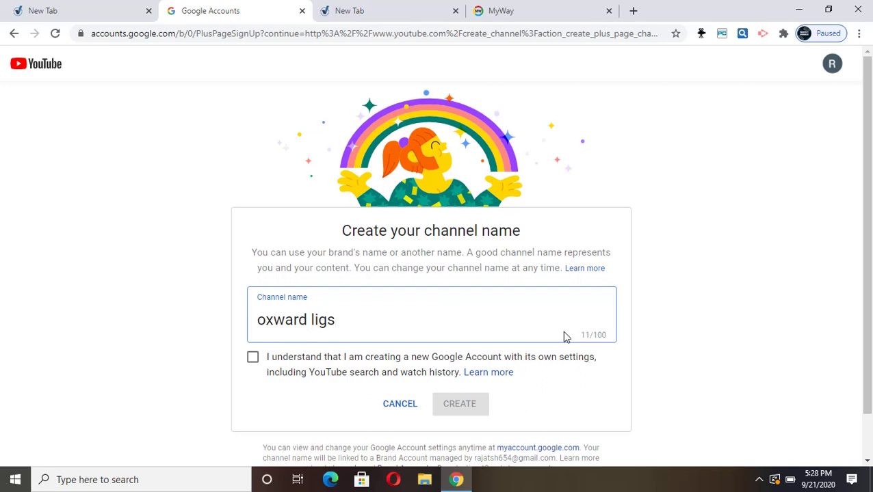
click(253, 359)
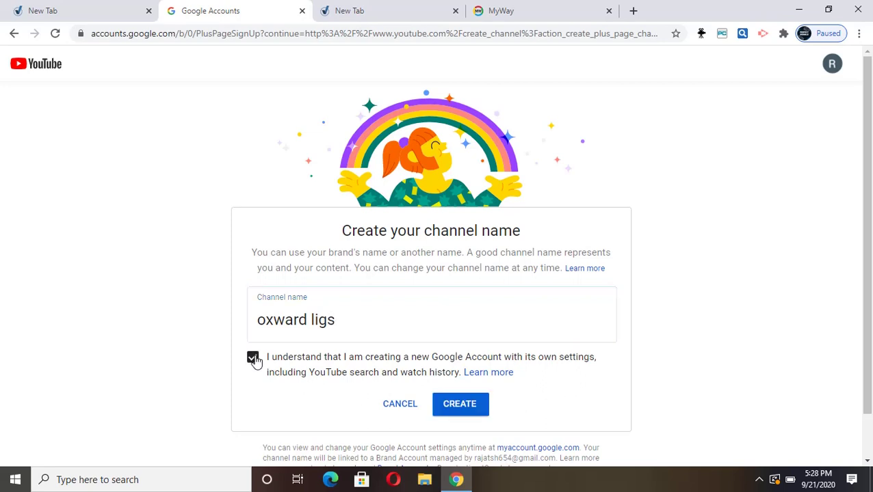
click(459, 411)
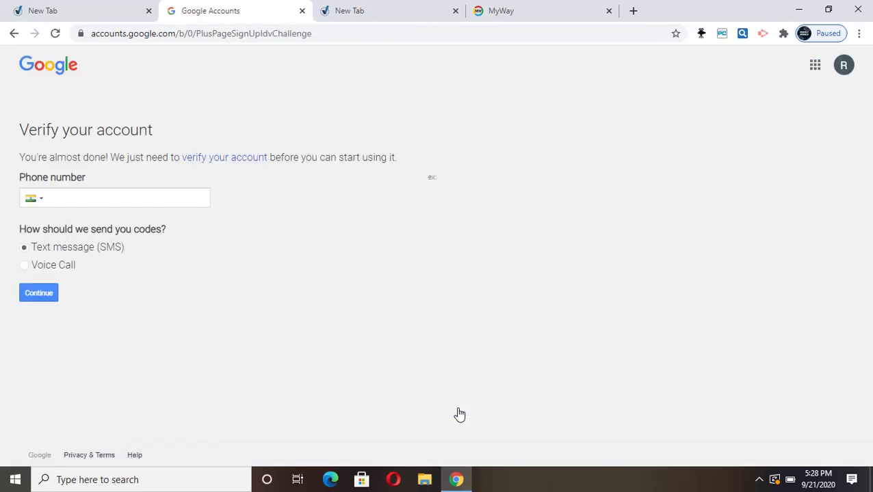
Fill in the suggested phone number, request a texted code, and submit the code.
click(140, 192)
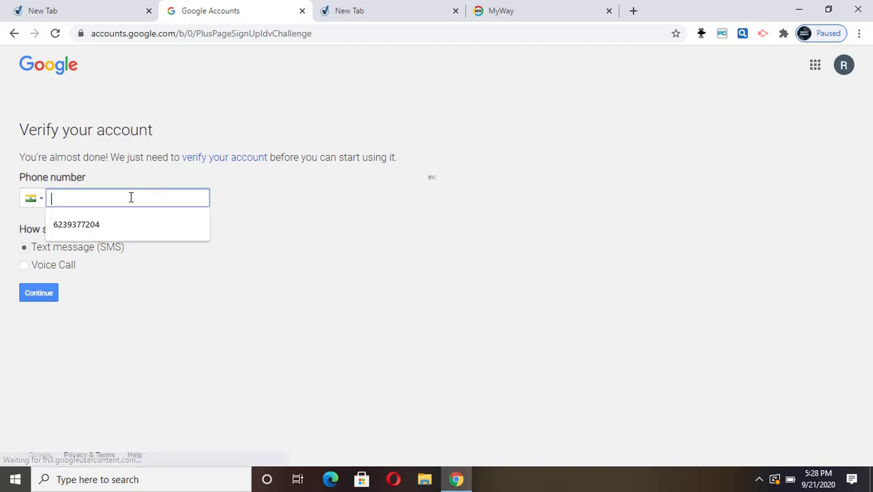
click(99, 221)
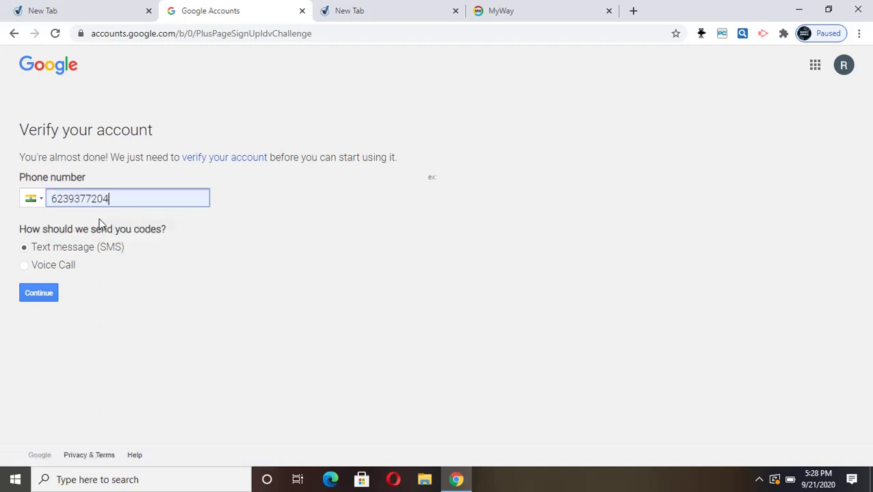
click(39, 299)
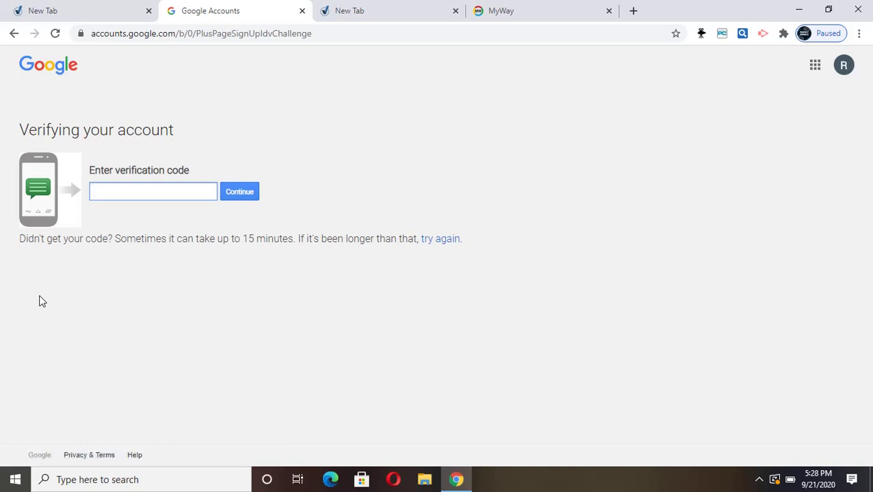
click(240, 192)
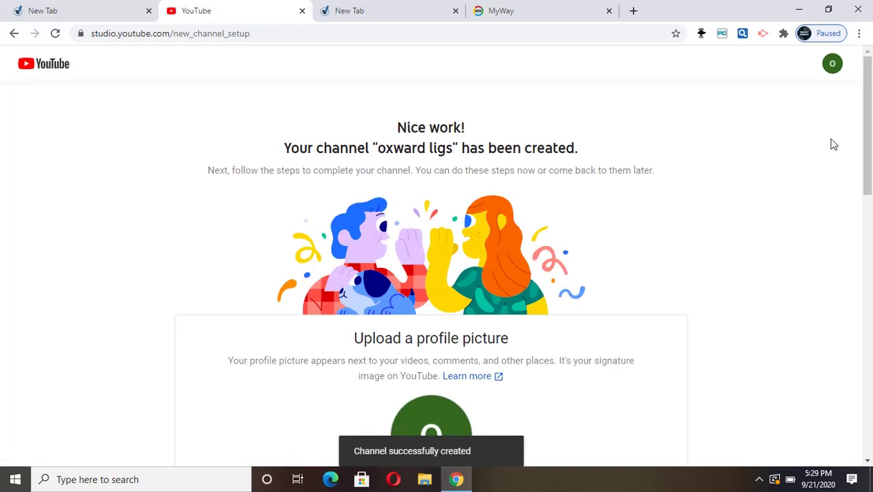
Upload the Advanced digital marketing (3) image as the channel's profile picture.
drag(866, 145, 871, 200)
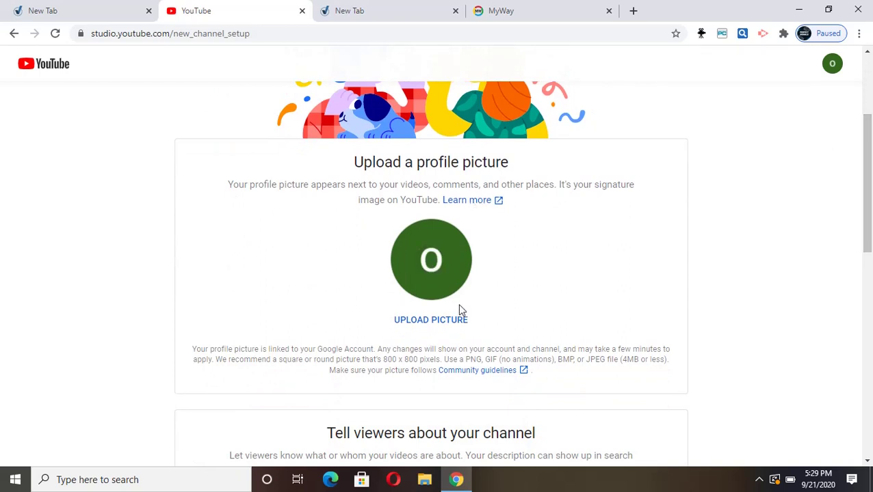
click(452, 321)
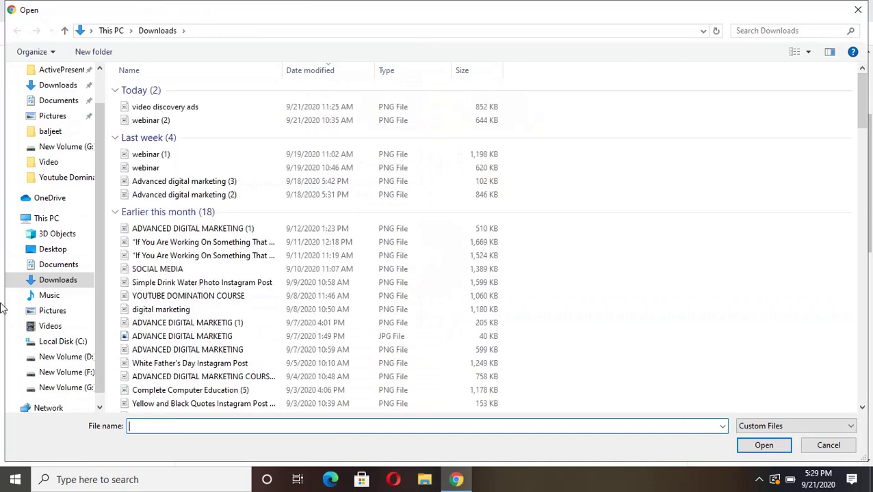
click(168, 122)
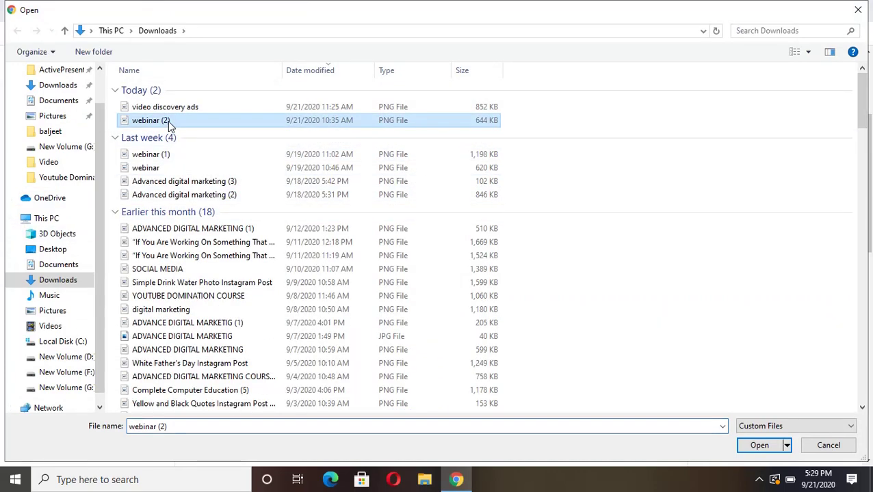
click(250, 186)
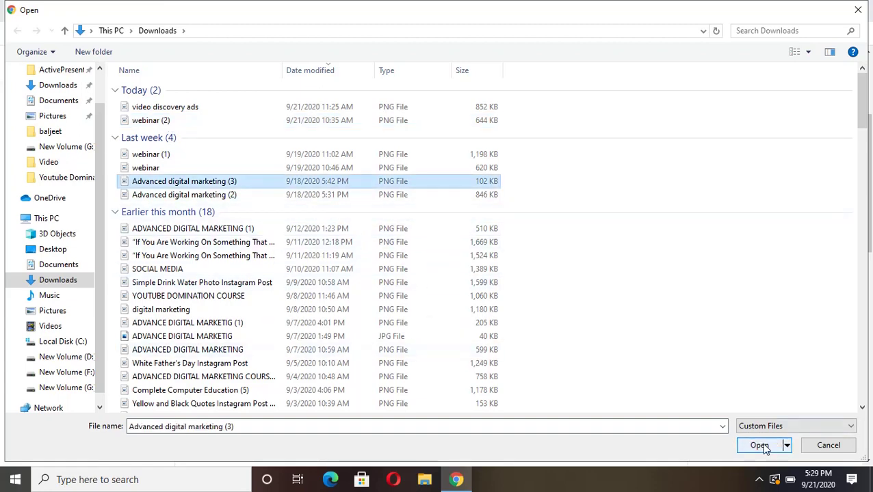
click(763, 446)
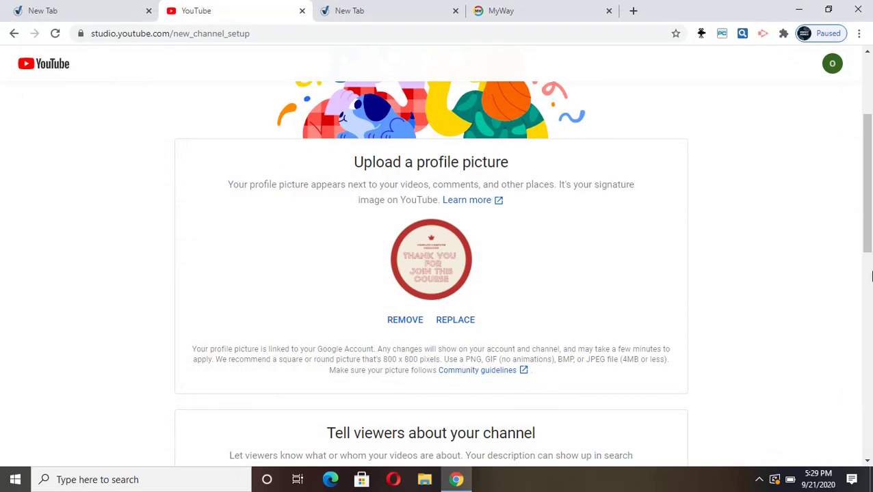
Scroll to the links section, select the custom link URL field, then go to the email search tab.
drag(870, 232, 870, 350)
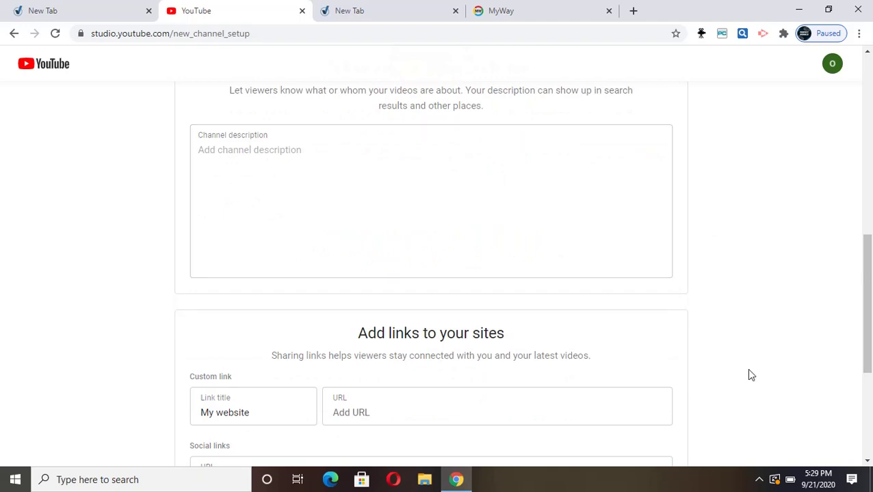
drag(870, 299, 867, 369)
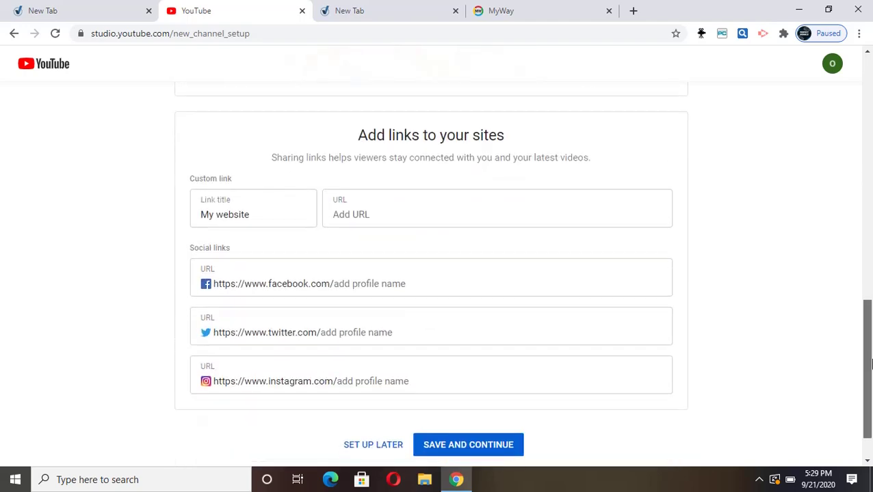
click(382, 210)
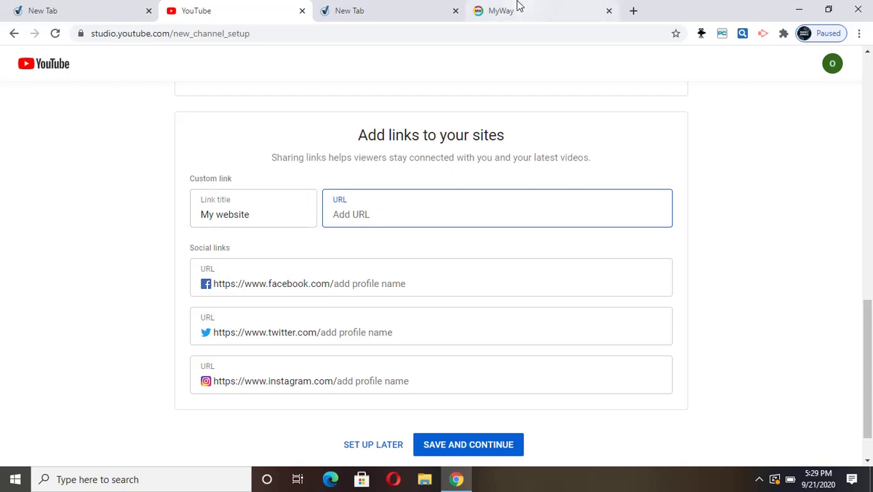
click(517, 6)
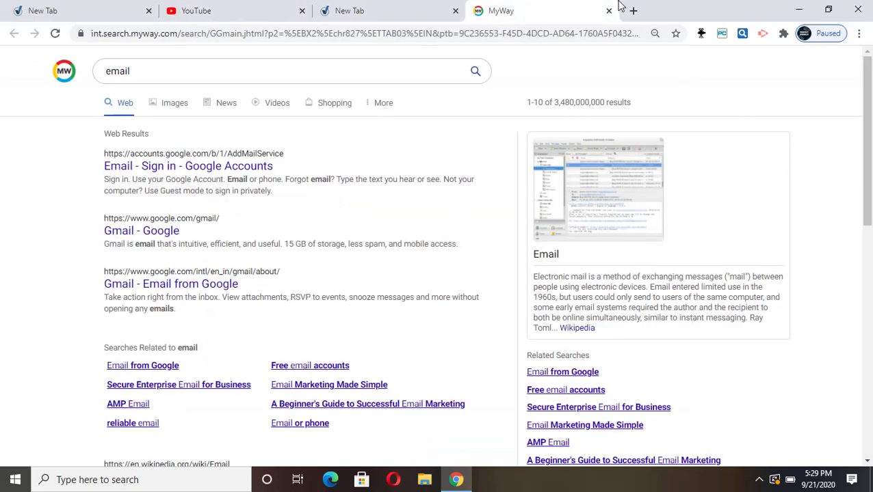
Open a new browser tab and clear its address bar.
click(633, 10)
text(cc)
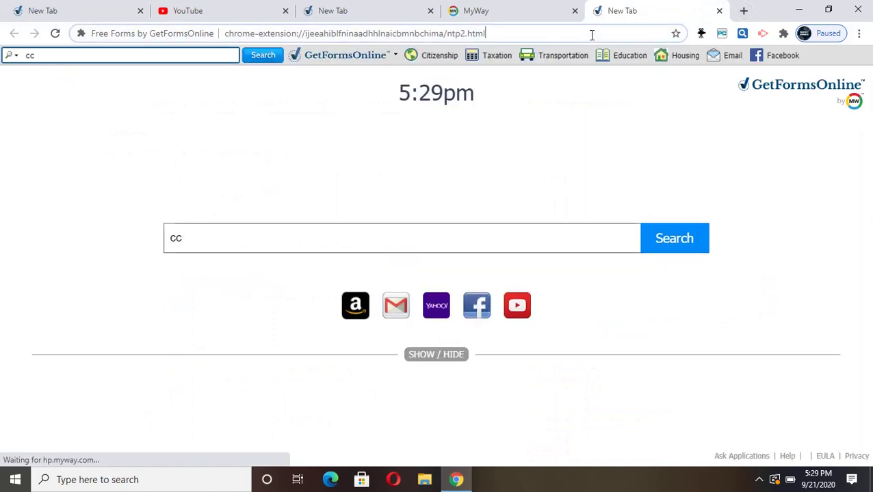
drag(591, 35, 197, 58)
key(BackSpace)
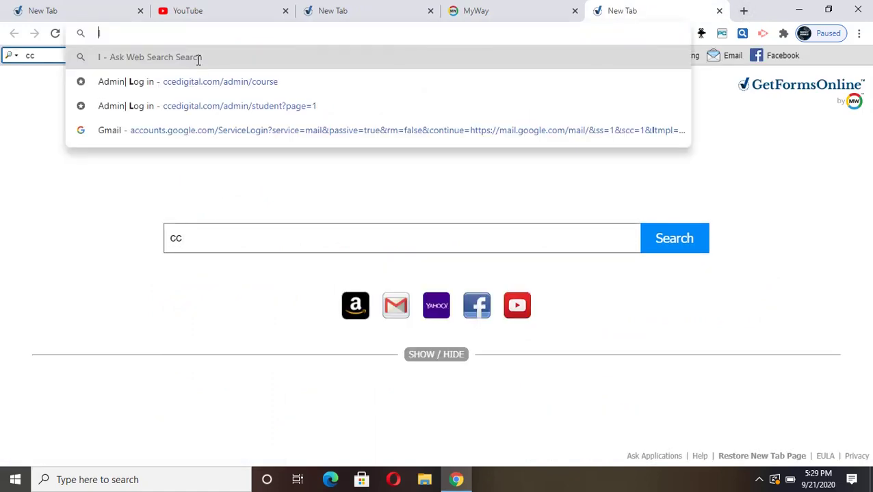
Load ccedigital.com from the address bar and copy its full web address.
text(ccel)
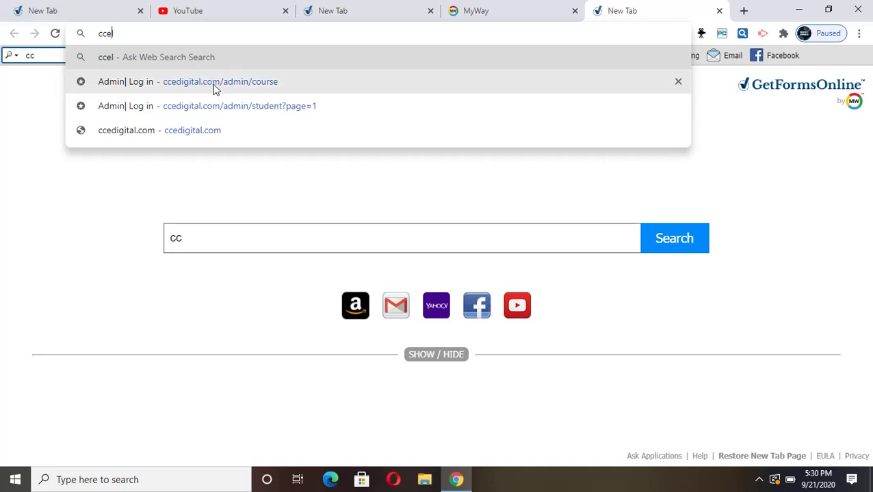
key(BackSpace)
text(ambalal)
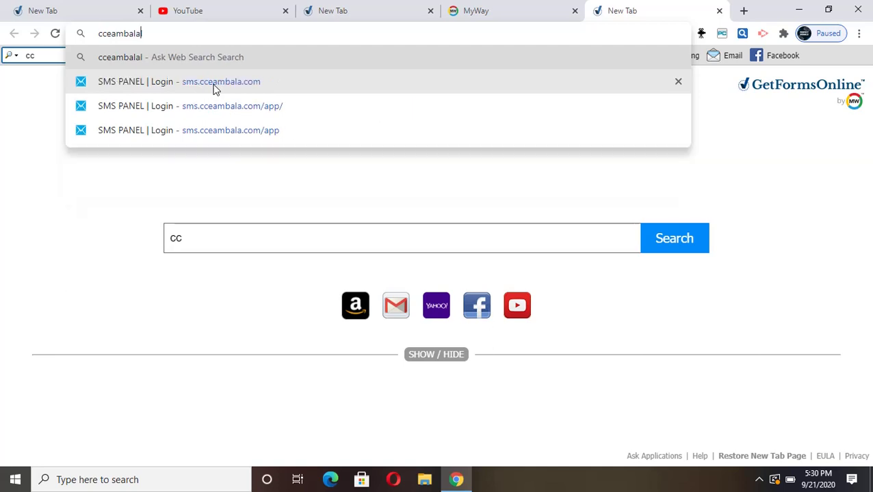
key(BackSpace)
key(BackSpace)
key(BackSpace)
key(BackSpace)
key(BackSpace)
key(BackSpace)
key(BackSpace)
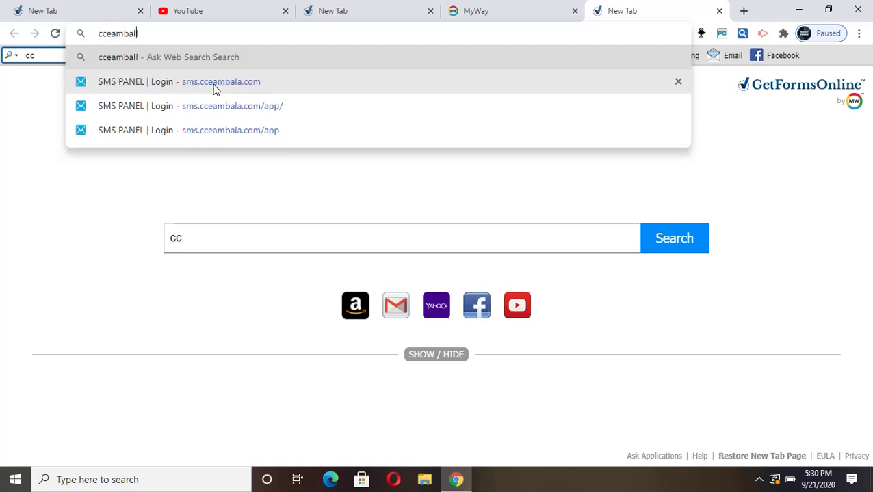
text(l)
key(BackSpace)
text(digitl)
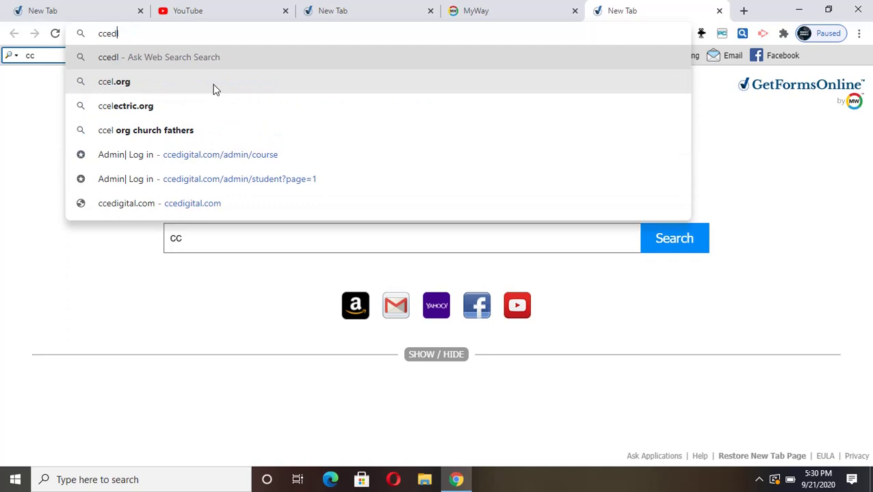
key(BackSpace)
text(all)
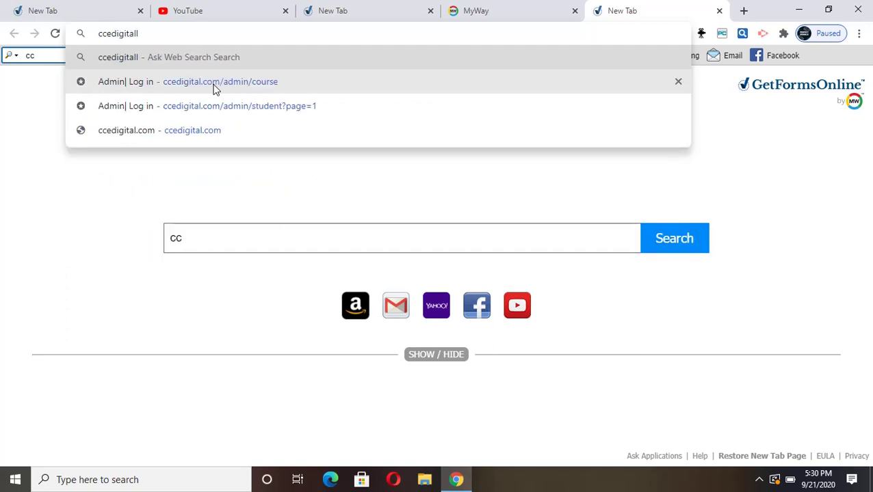
key(BackSpace)
text(.cpl)
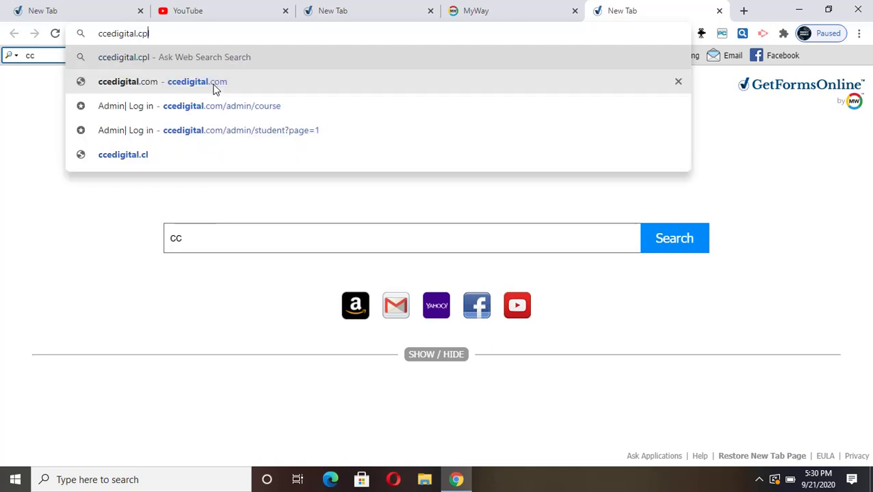
key(BackSpace)
key(BackSpace)
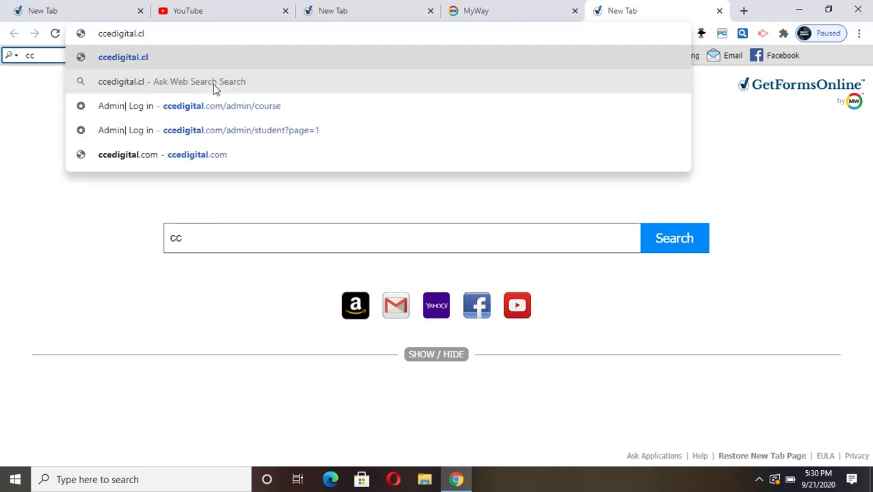
text(l)
key(BackSpace)
text(0m\)
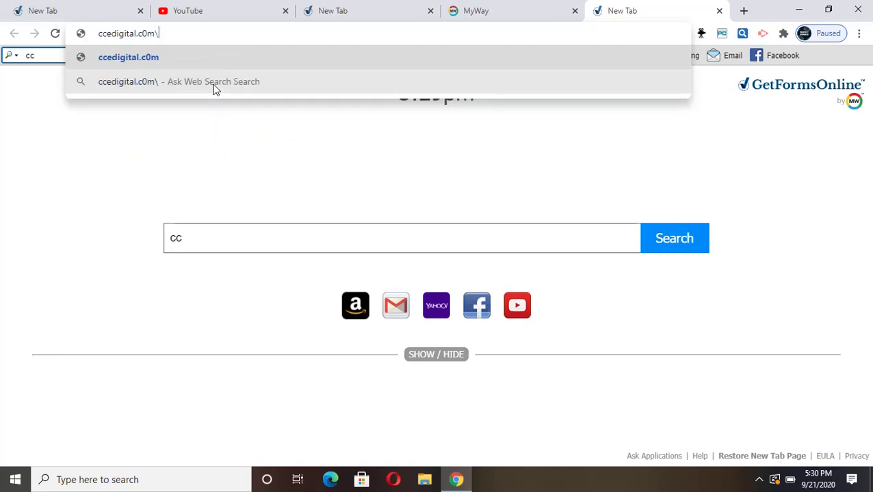
key(BackSpace)
key(BackSpace)
key(BackSpace)
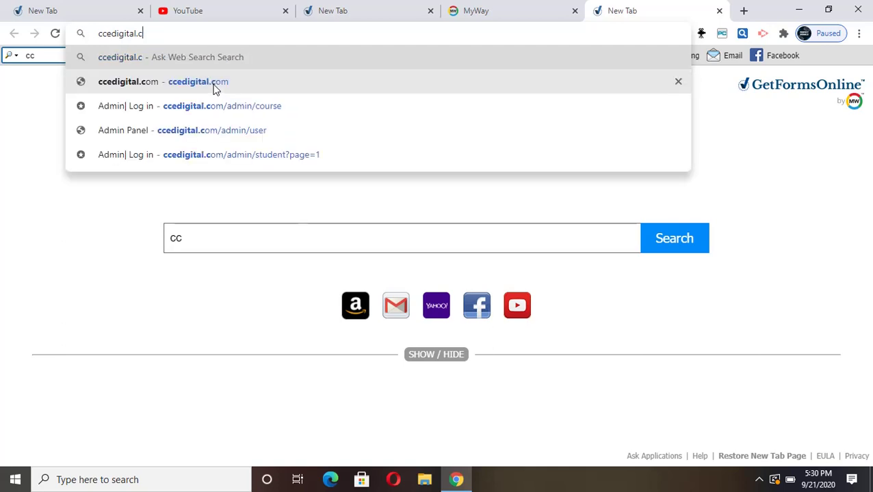
text(om)
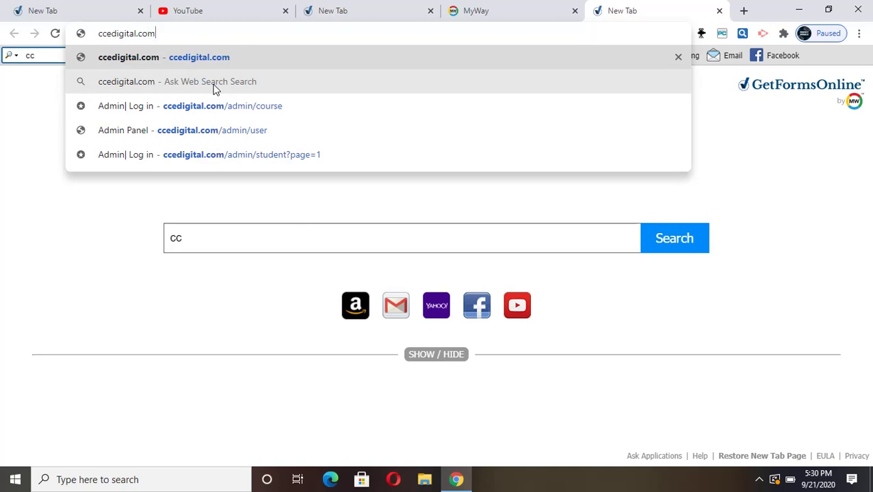
key(Return)
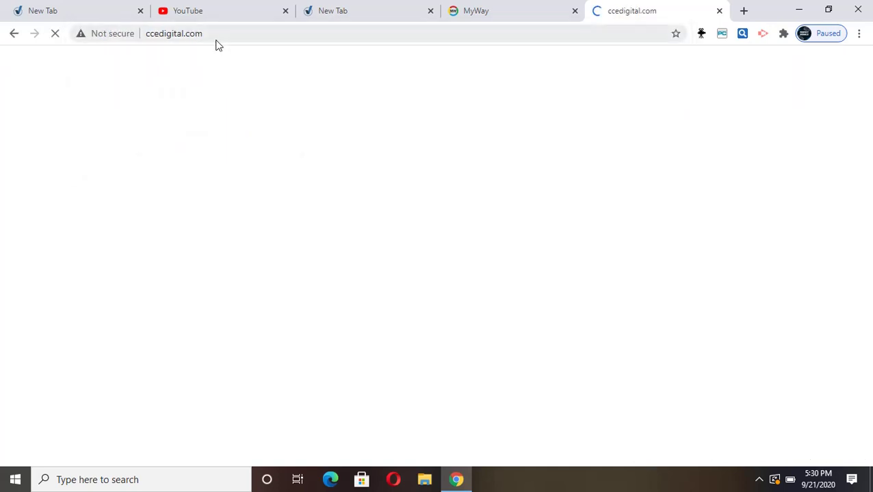
drag(217, 34, 136, 35)
key(ctrl+c)
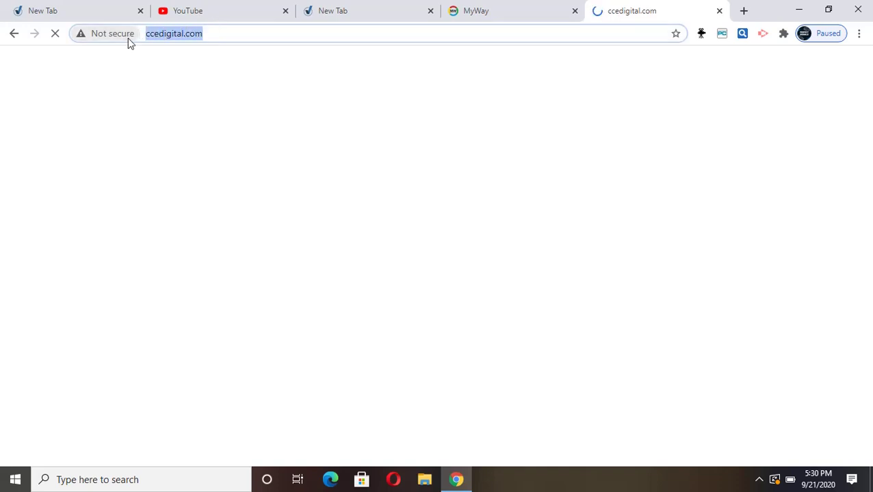
click(869, 107)
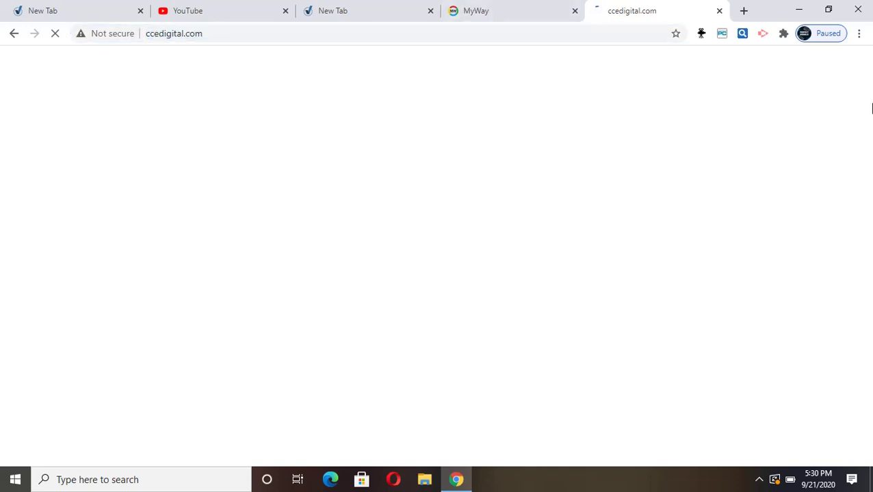
click(198, 6)
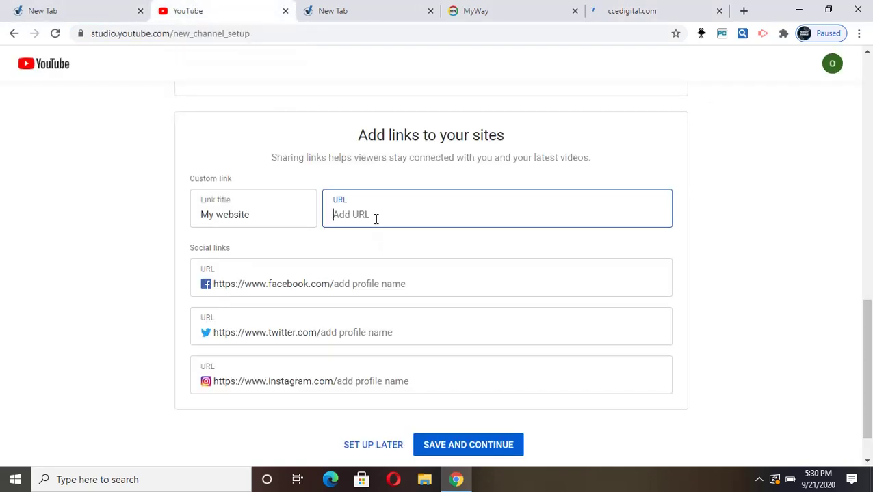
key(ctrl+v)
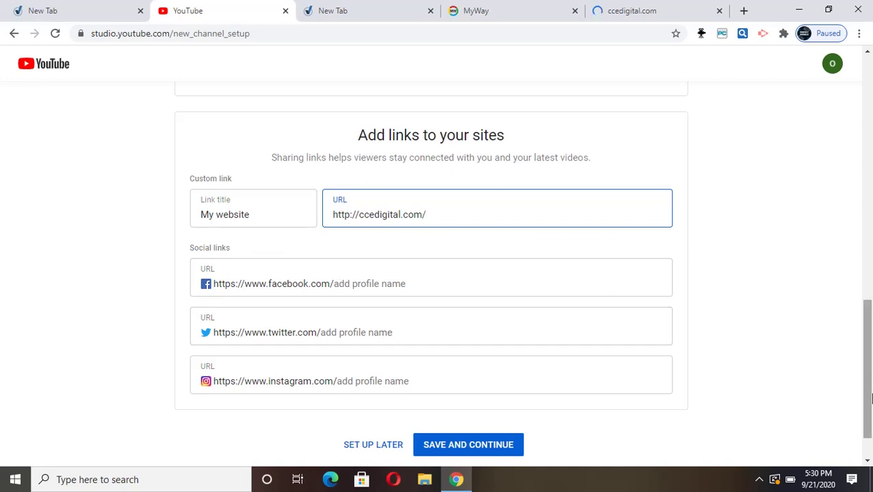
scroll(871, 399, down, 1)
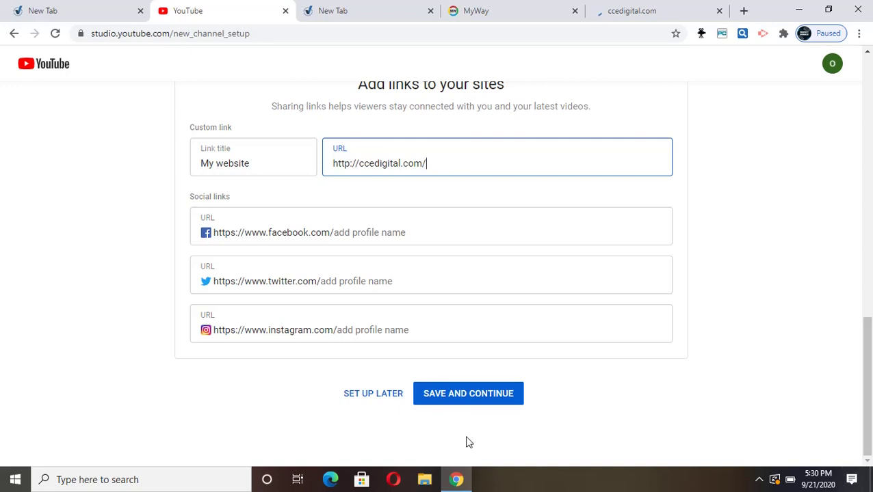
click(466, 390)
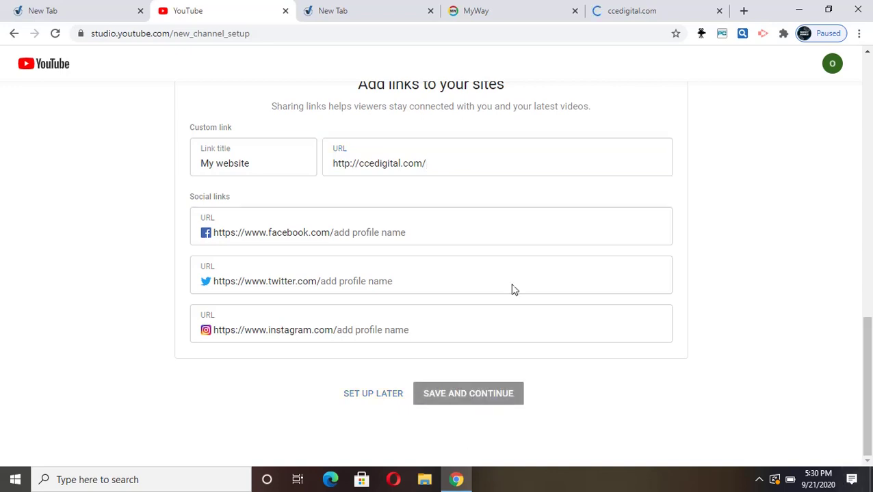
click(609, 13)
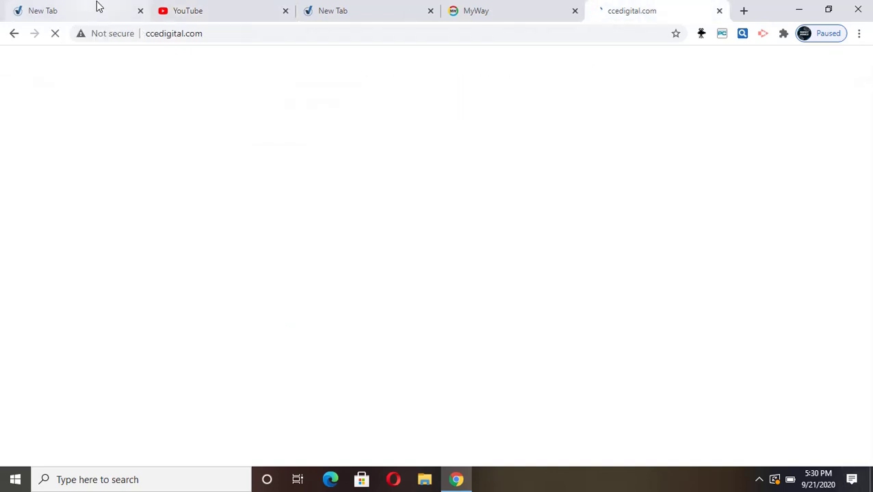
click(189, 8)
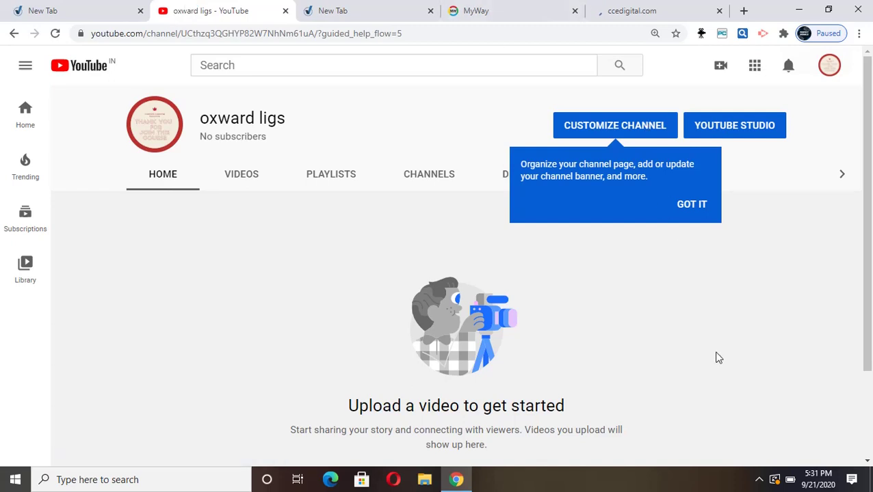
Dismiss the customisation tip and choose Upload video from the Create menu.
click(714, 245)
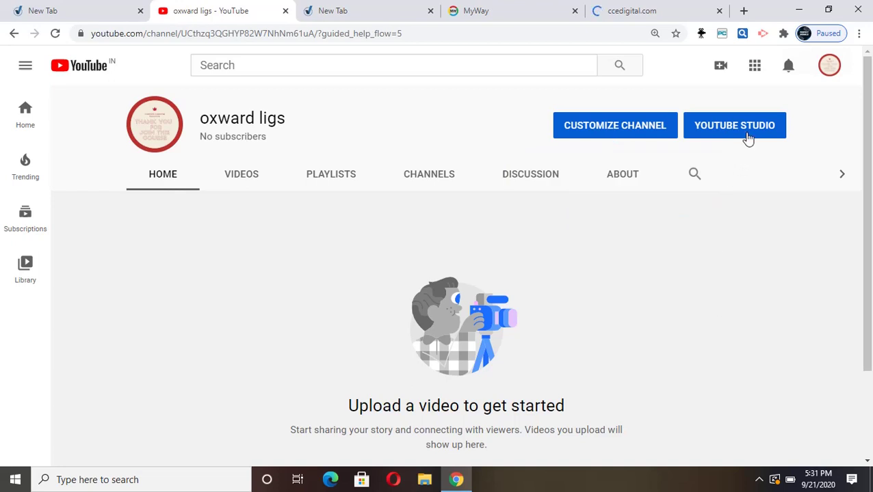
click(720, 66)
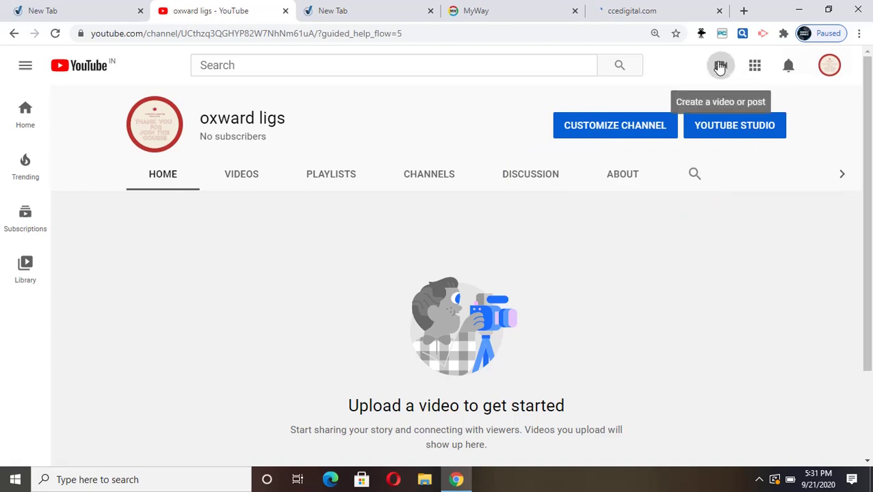
click(750, 101)
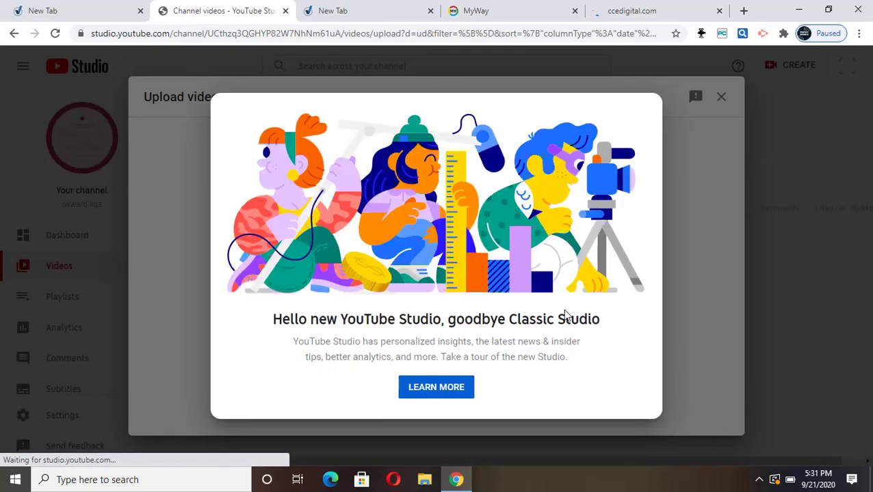
Open the new Studio introduction video, pause it, and return to the channel videos tab.
click(441, 390)
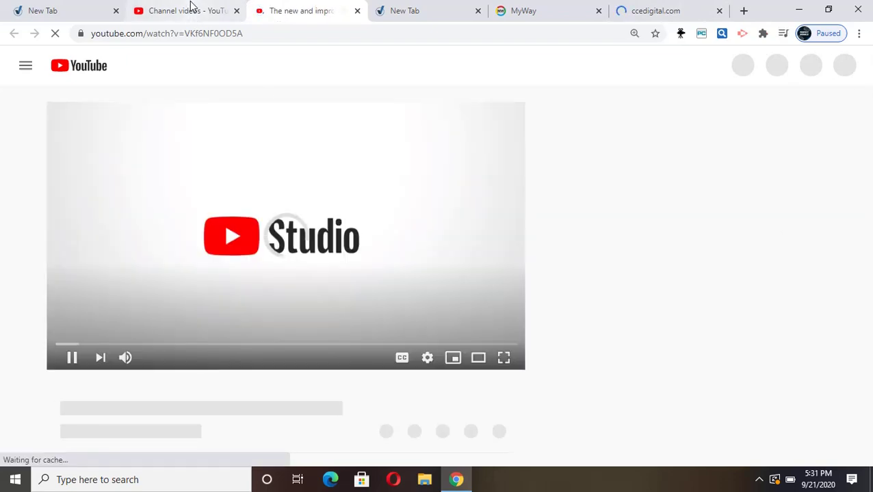
click(115, 225)
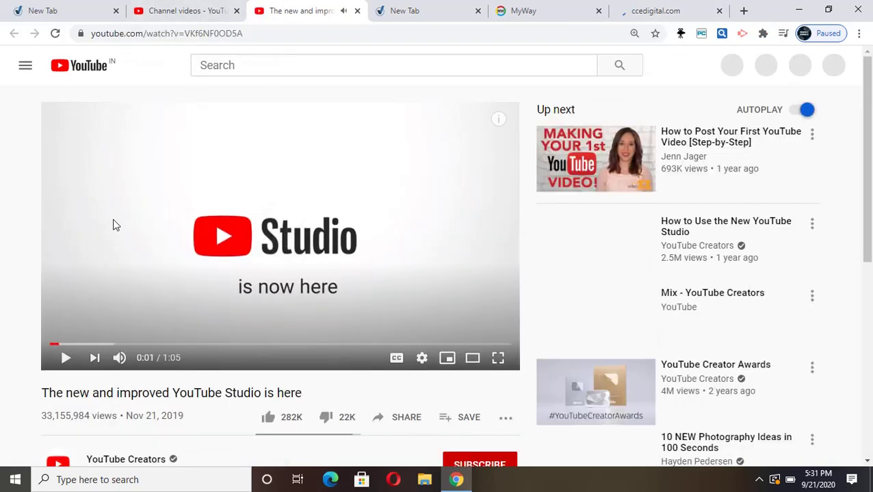
click(185, 8)
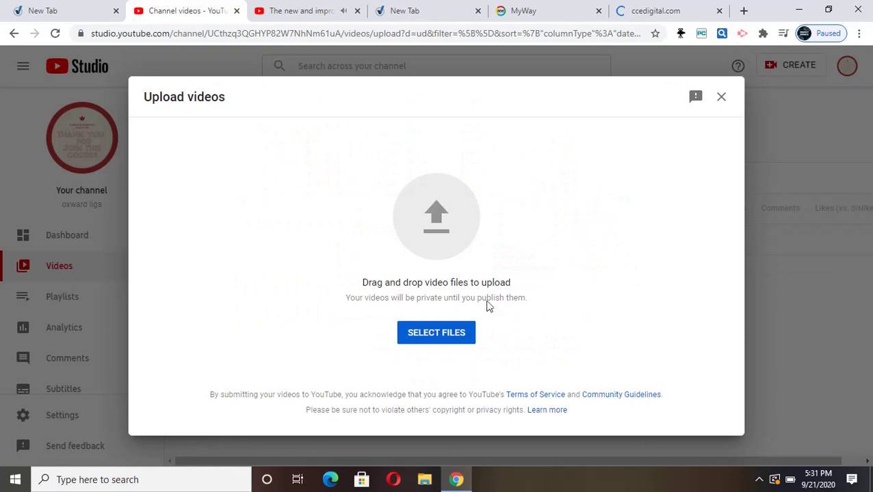
Select yoytube.mp4 from the Downloads folder and start uploading it.
click(458, 335)
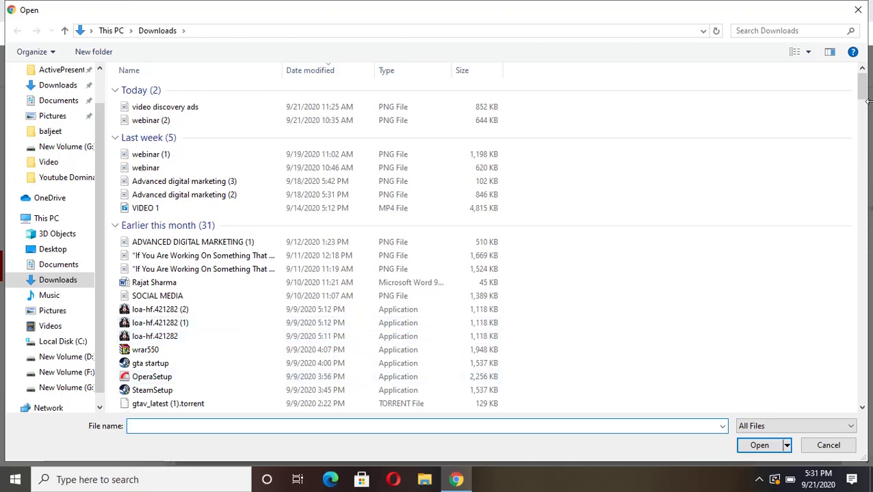
drag(863, 81, 865, 136)
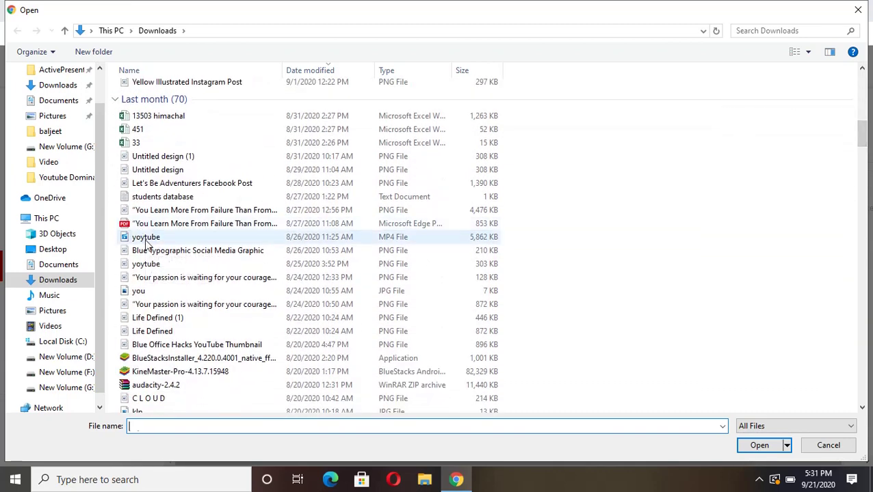
click(145, 240)
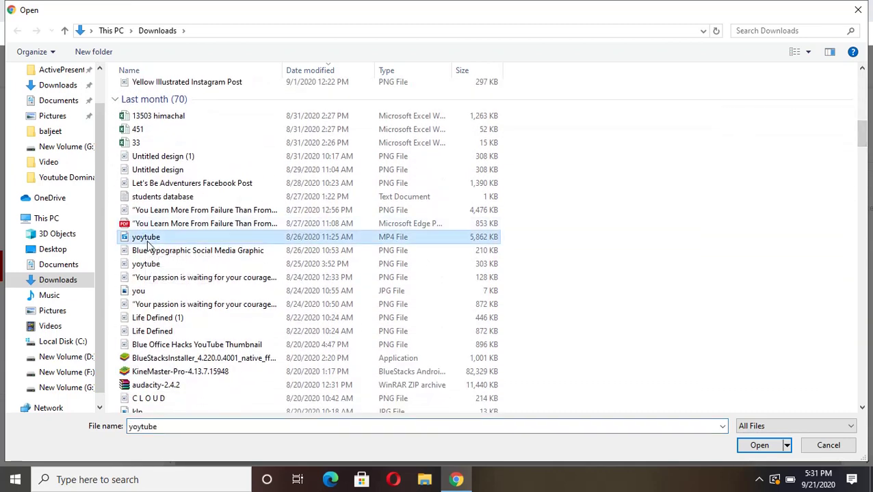
click(749, 448)
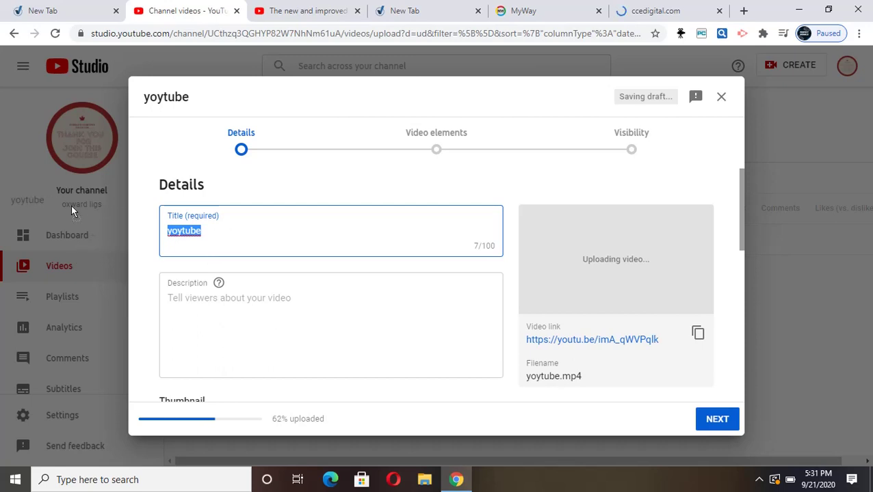
Replace the default title with 'Youtube Pormotion / complete computer course'.
key(BackSpace)
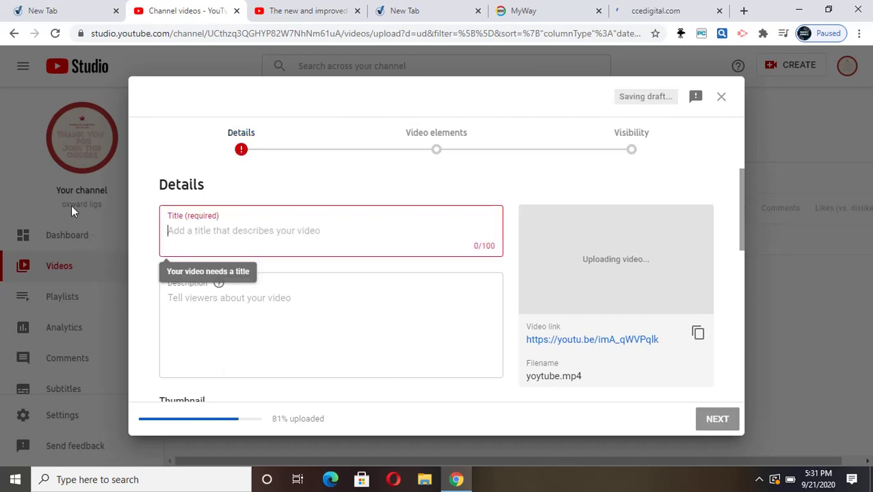
text(y)
key(BackSpace)
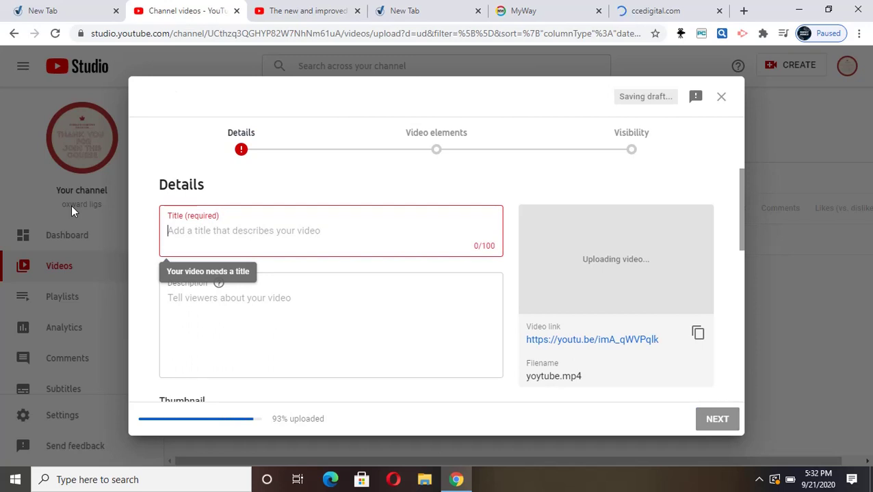
text(Youtube)
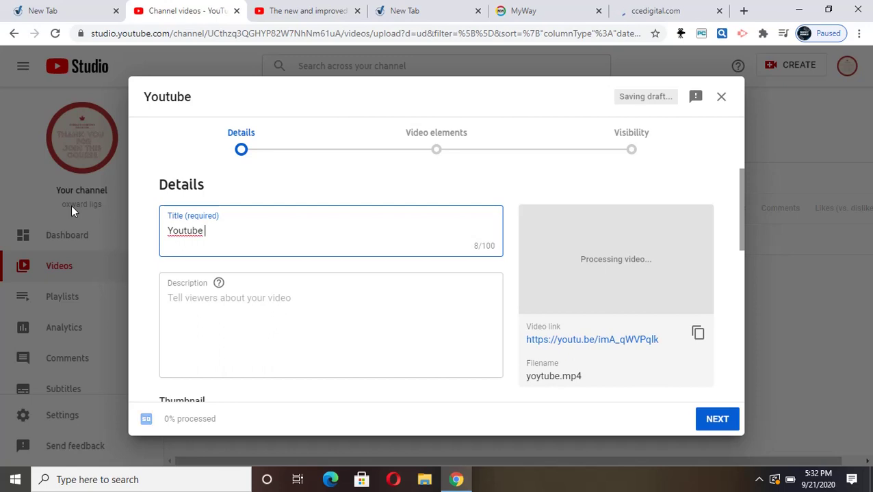
text( Pormot)
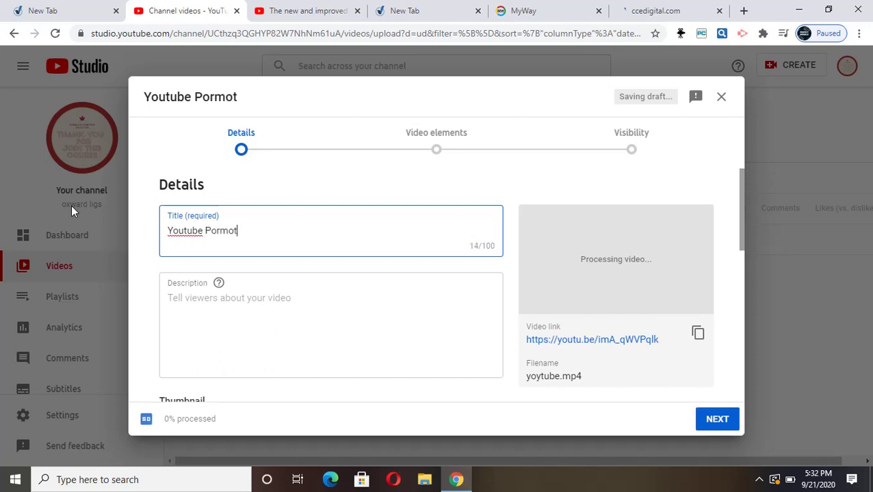
text(ion)
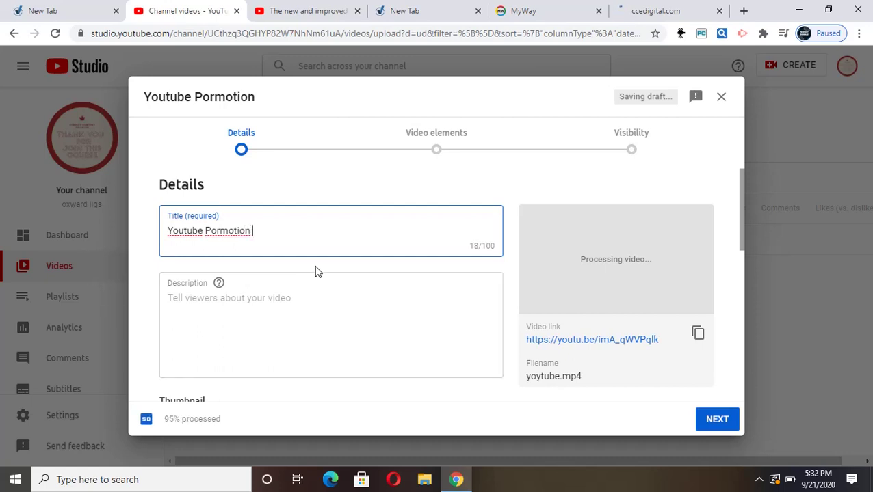
text( ?)
key(BackSpace)
text(/ cc)
key(BackSpace)
text(omplete c)
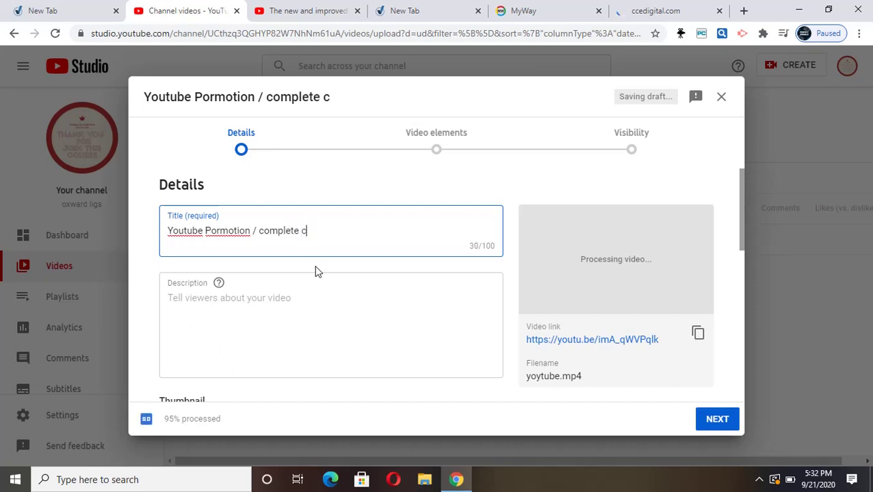
text(omput)
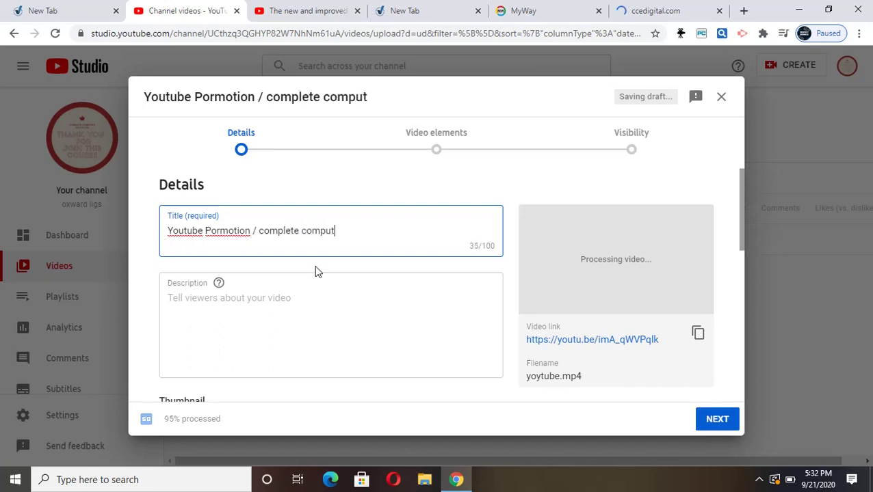
text(er course)
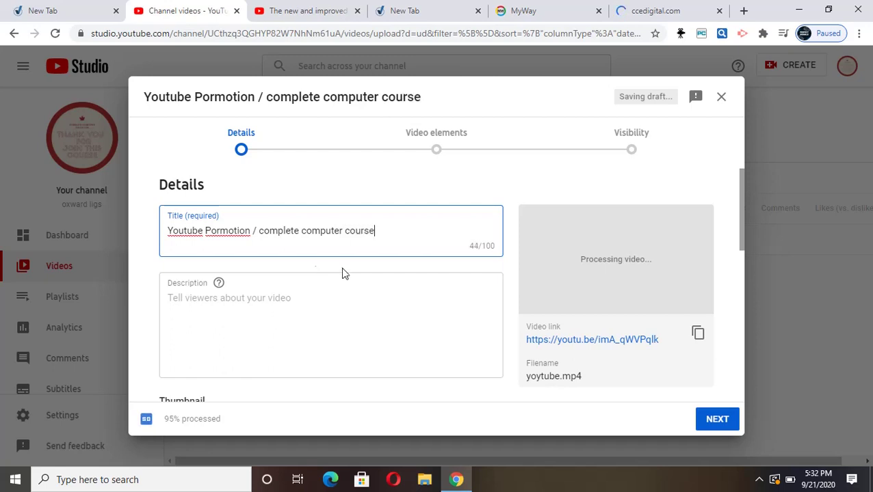
click(318, 352)
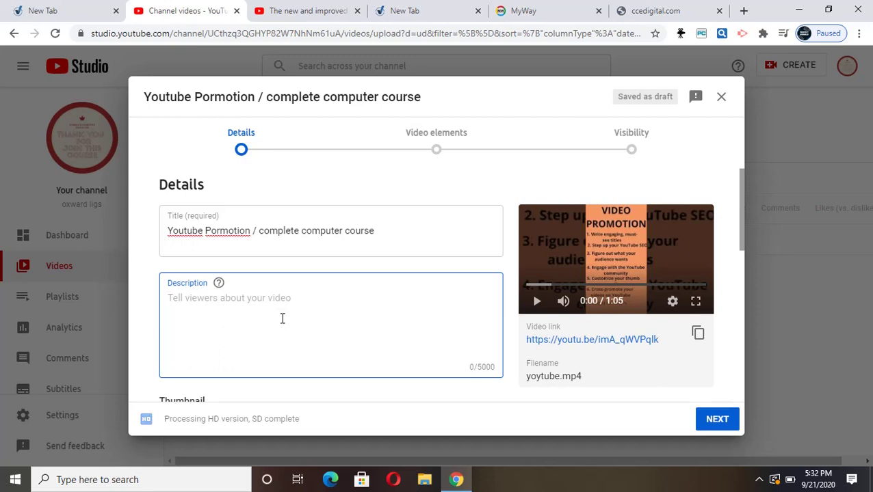
Type 'video' in the description and fix the title's 'Pormotion' to 'Promotion'.
text(video)
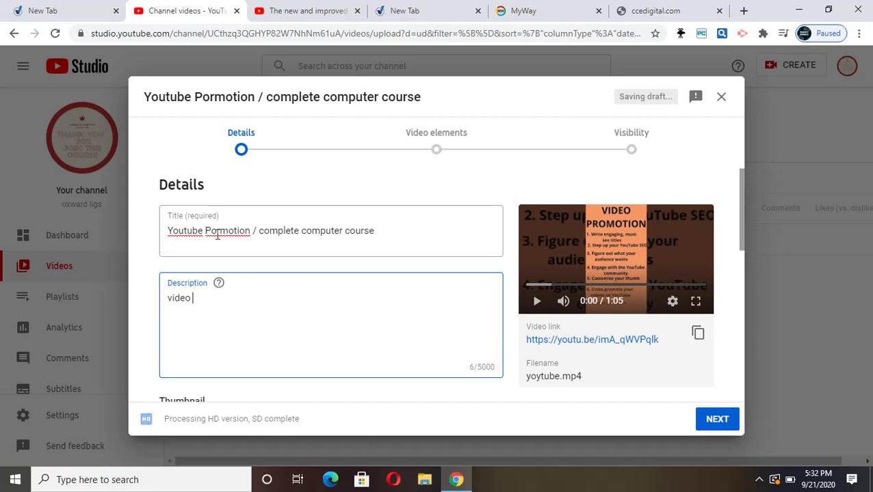
drag(217, 234, 210, 234)
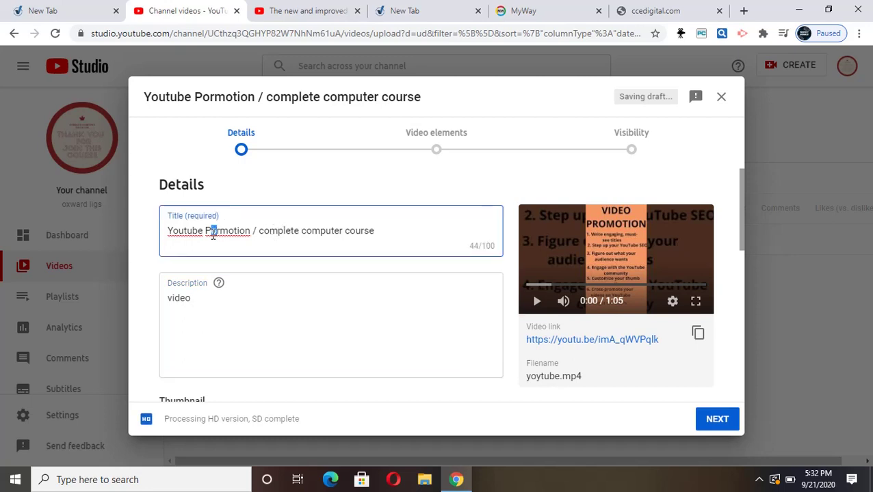
text(r)
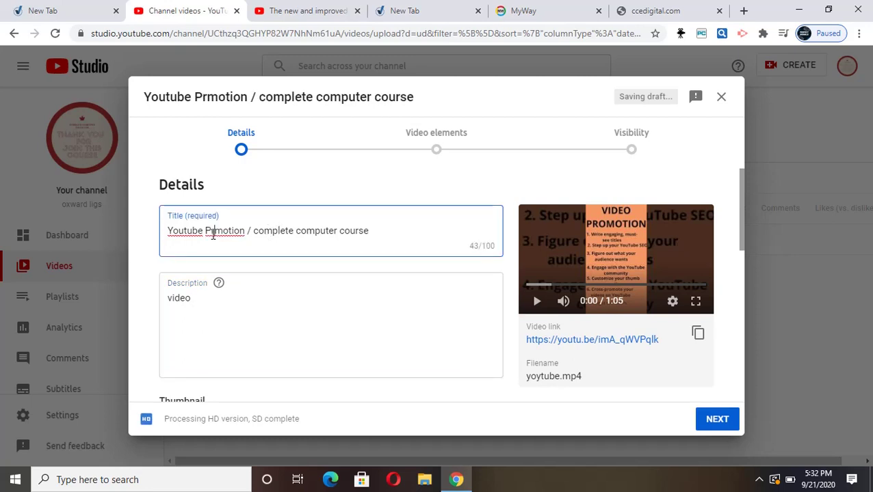
text(o)
key(Delete)
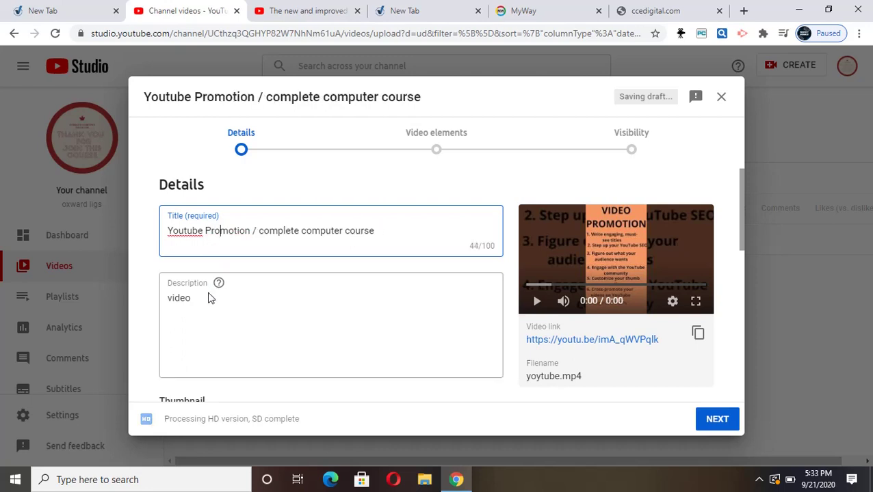
Make the description read 'Video promotion' with 'make content' on a second line.
click(170, 301)
key(Delete)
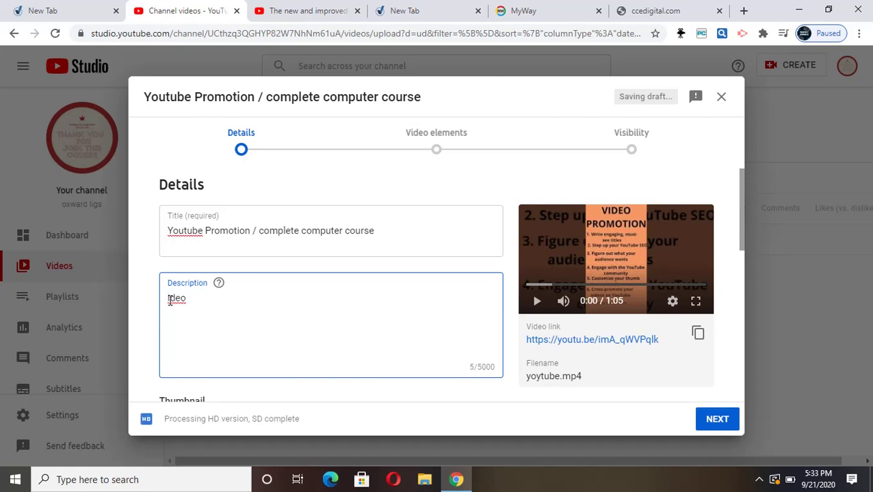
text(Video promotio)
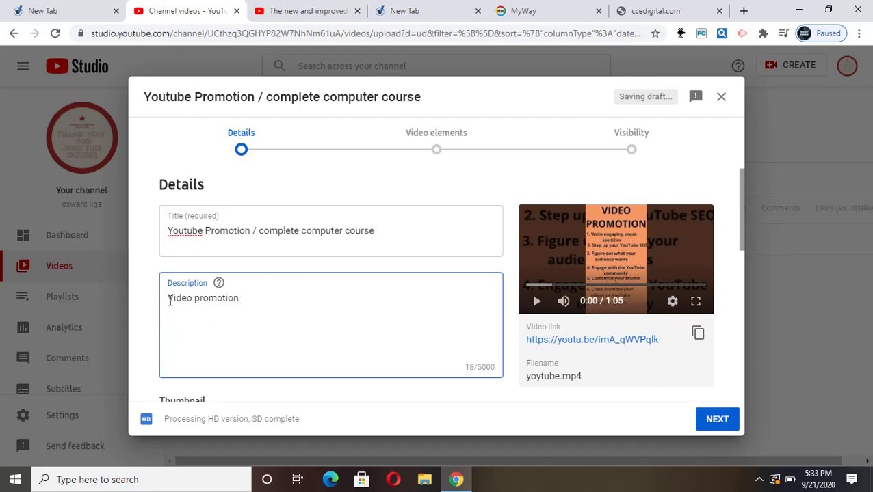
text(n)
key(Return)
text(contetnt m)
key(BackSpace)
key(Left)
key(Left)
key(Left)
key(Left)
key(Left)
key(Left)
text(make)
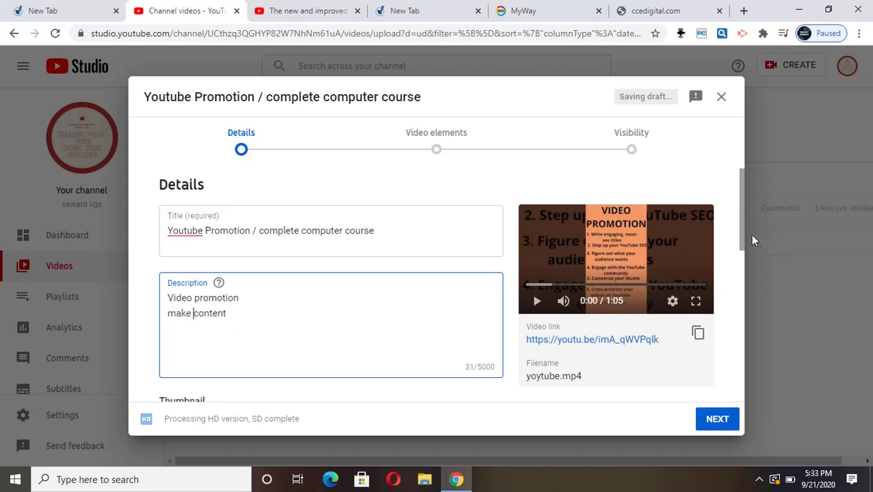
drag(741, 221, 750, 283)
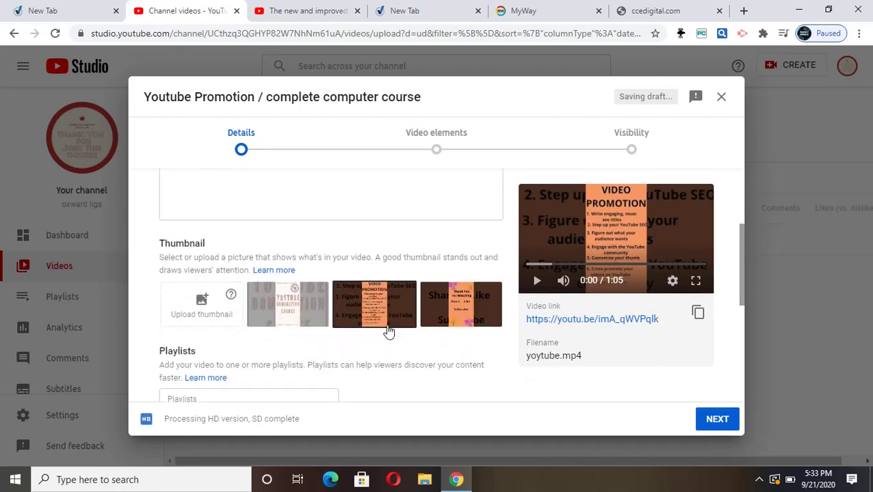
Choose the YouTube Domination Course frame as thumbnail, then begin custom-thumbnail phone verification.
click(264, 323)
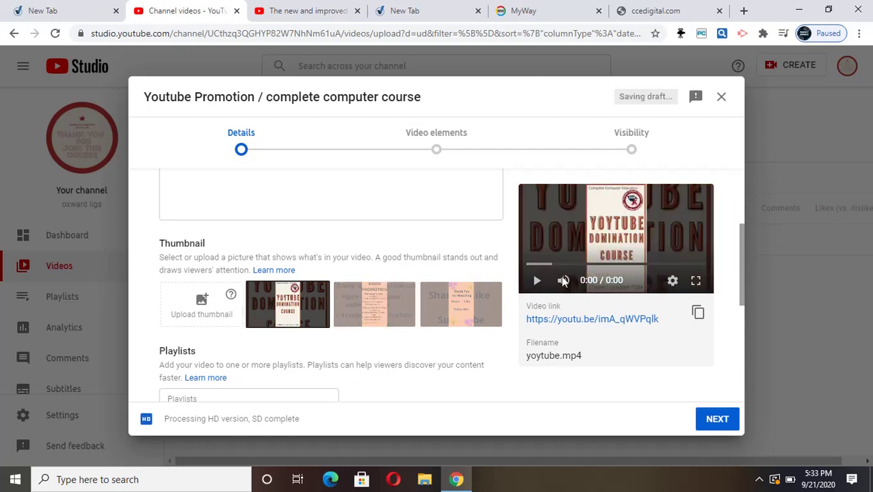
click(202, 305)
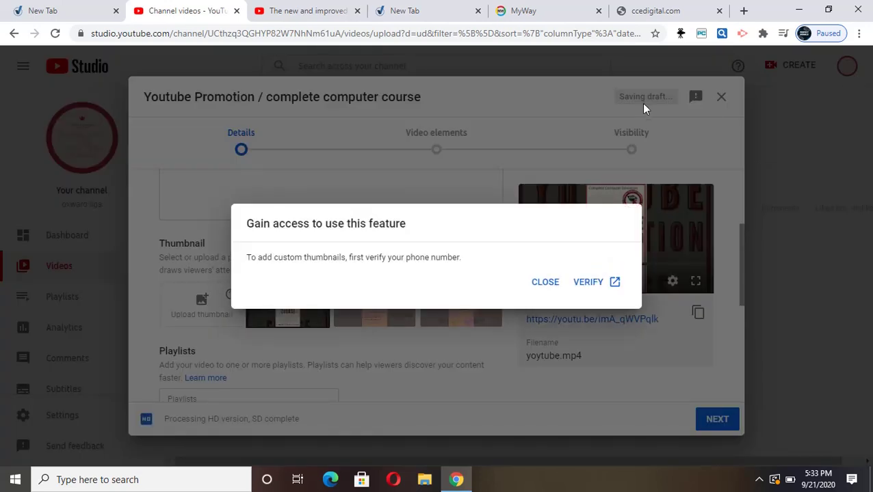
click(594, 283)
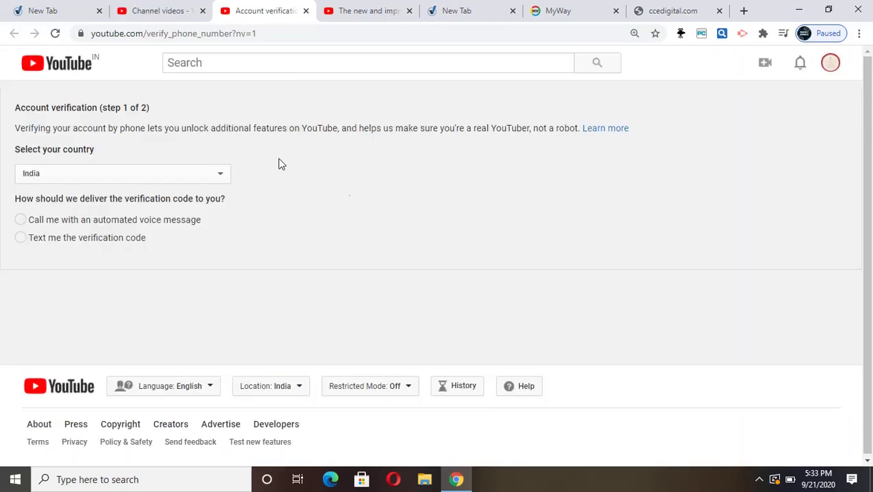
Keep India as country, choose text-message delivery, and submit the account's phone number.
click(144, 176)
click(145, 181)
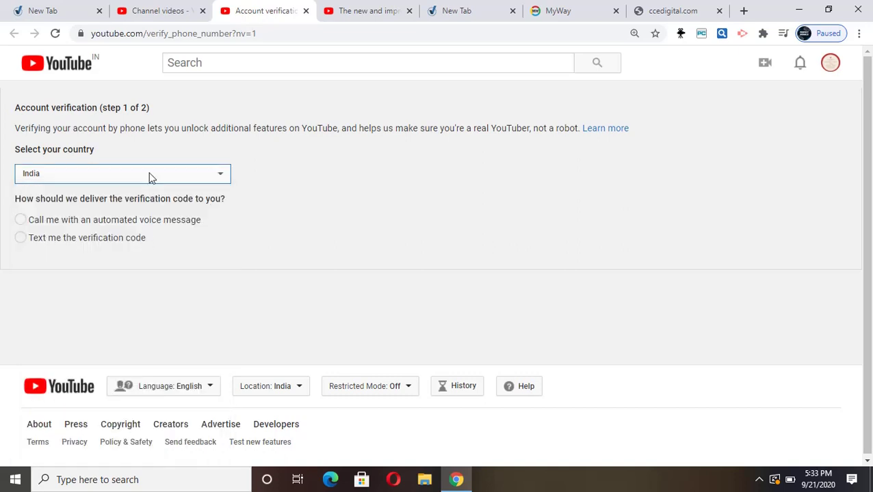
click(20, 239)
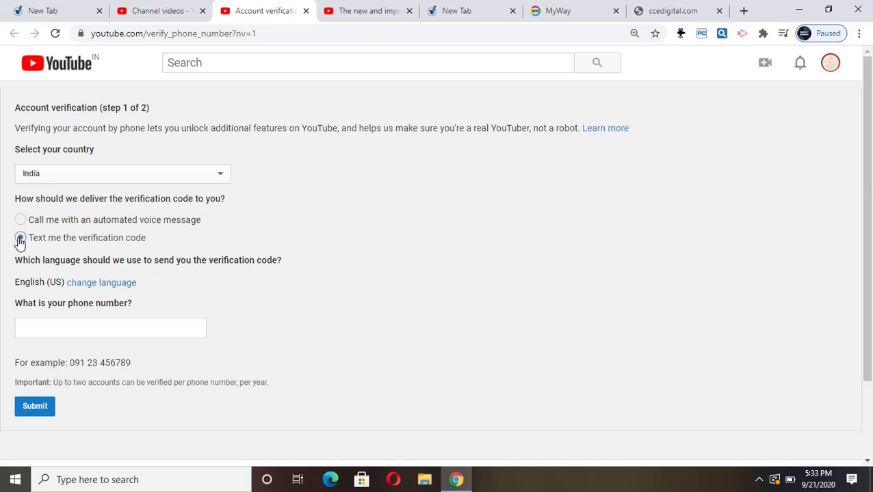
click(43, 327)
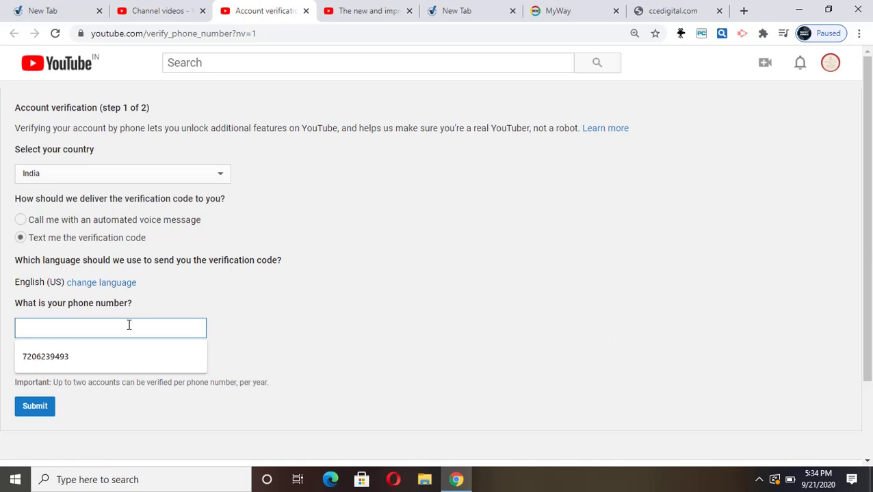
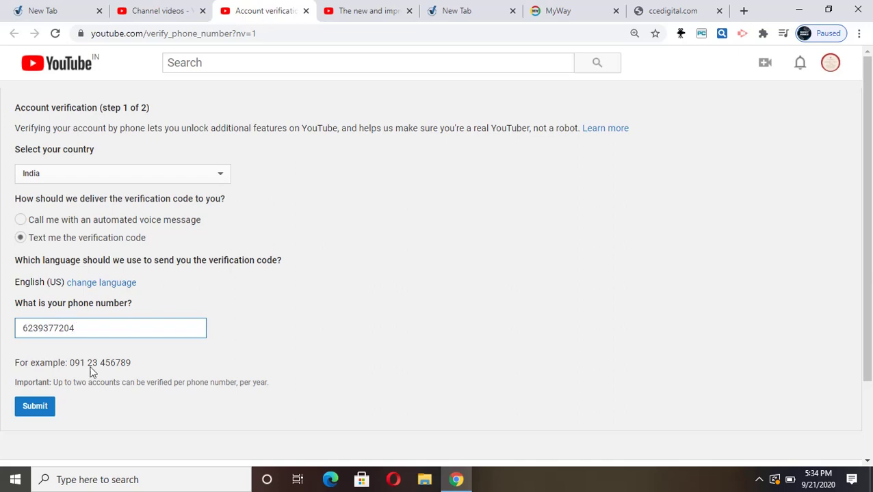
click(26, 417)
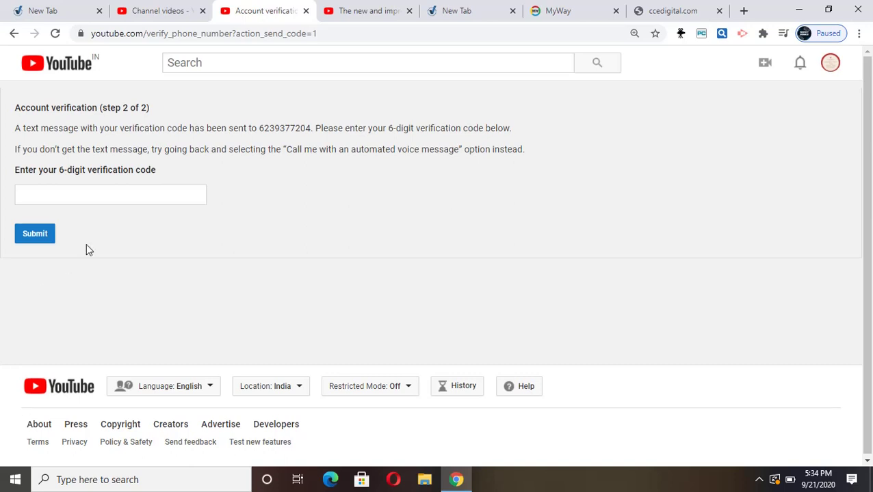
Submit the 6-digit verification code received by text, then return to the video's Studio details.
click(103, 194)
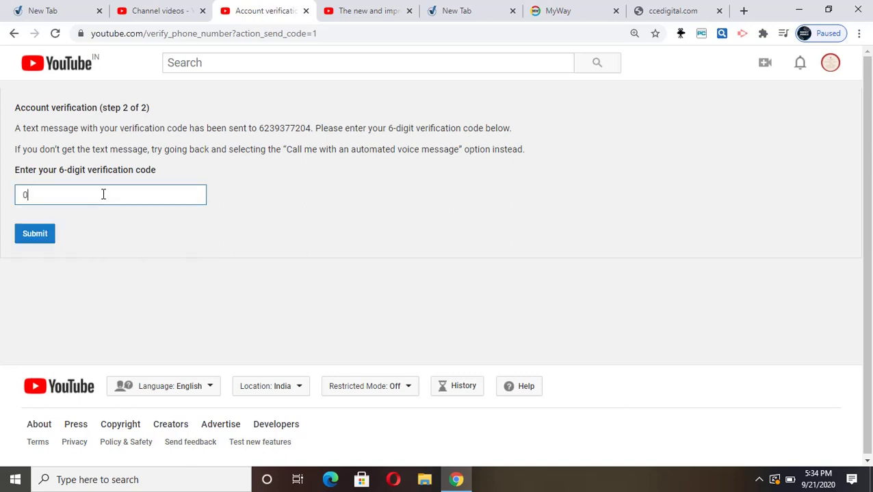
click(35, 234)
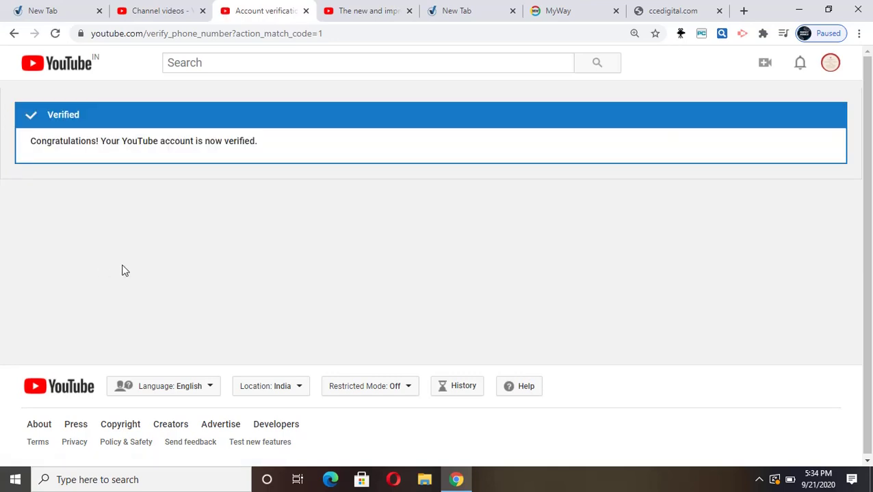
triple_click(424, 249)
click(424, 249)
click(148, 7)
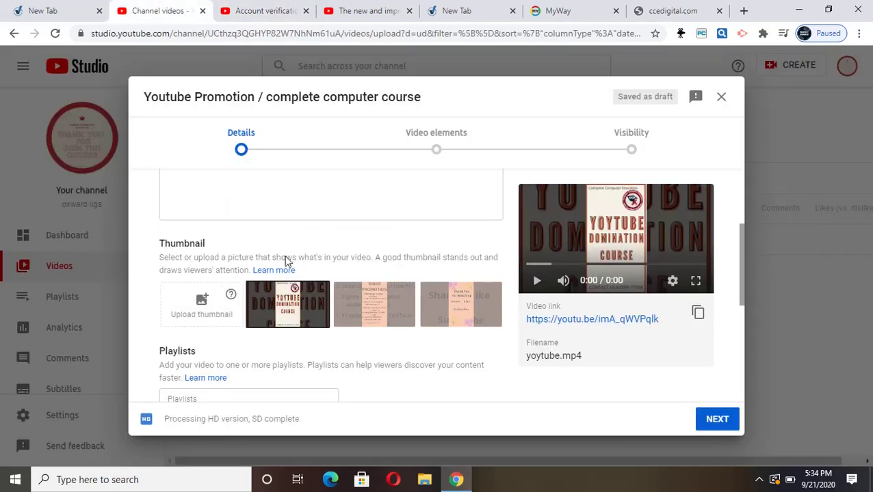
Close the 'Gain access' notice and cancel choosing a custom thumbnail file.
click(204, 307)
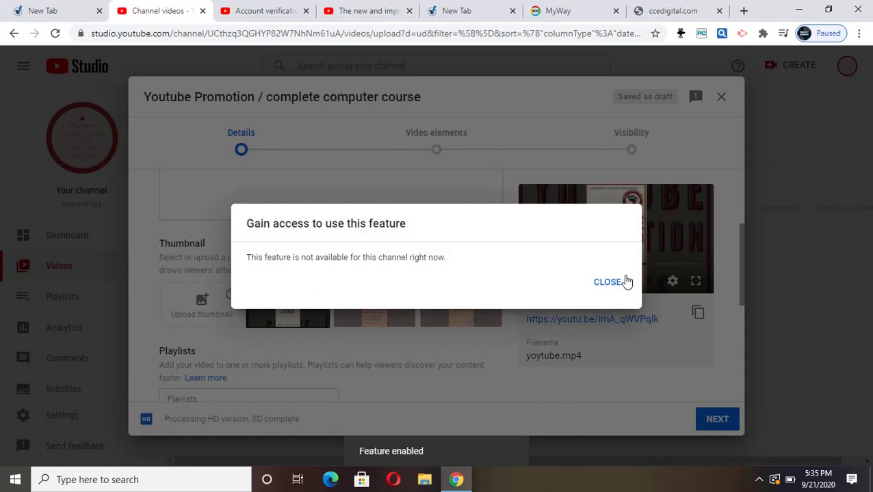
click(623, 281)
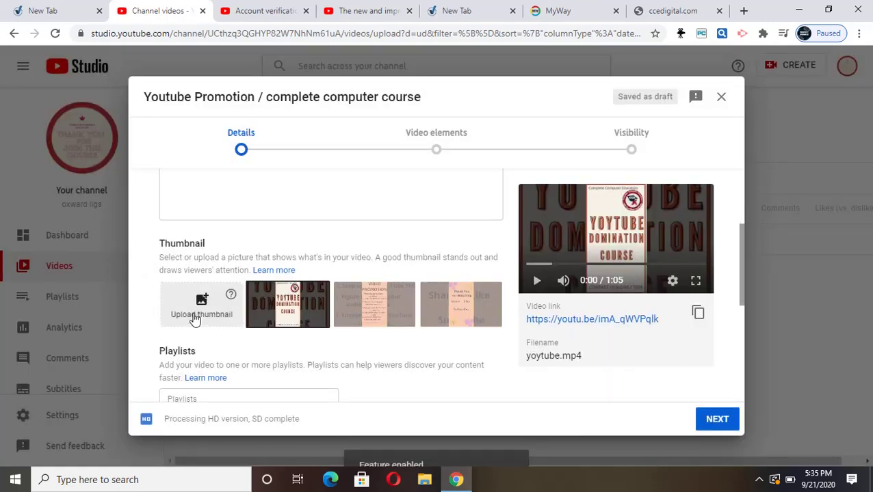
click(195, 314)
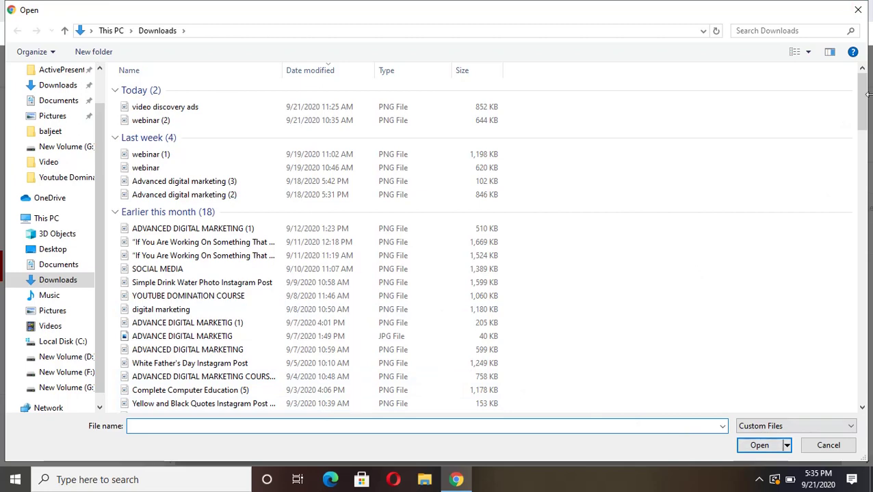
click(857, 10)
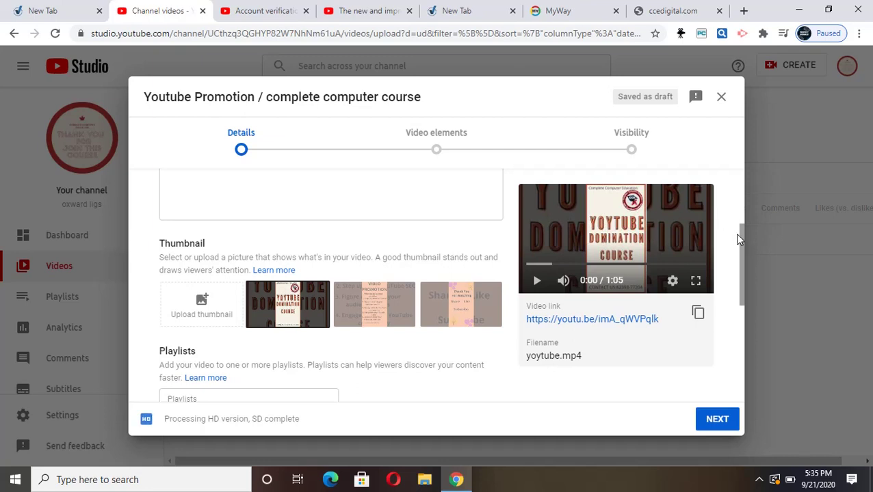
drag(737, 234, 742, 284)
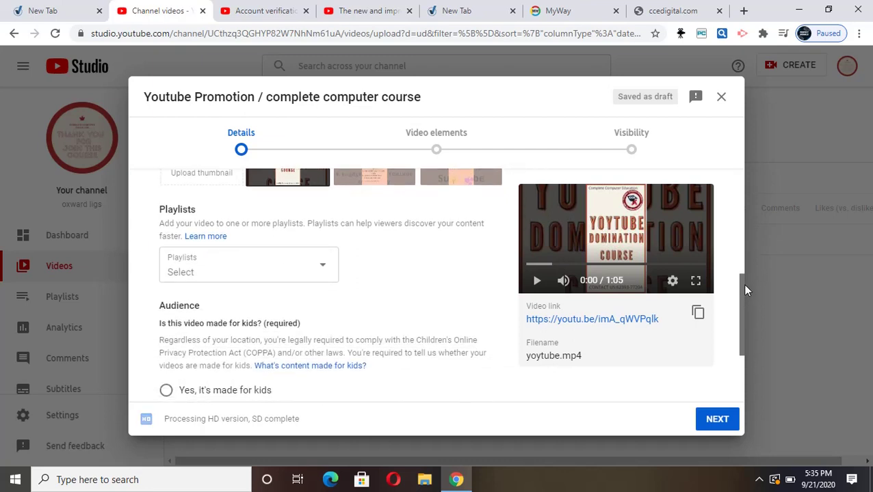
Check the Playlists dropdown, find no playlists, and close it.
click(304, 282)
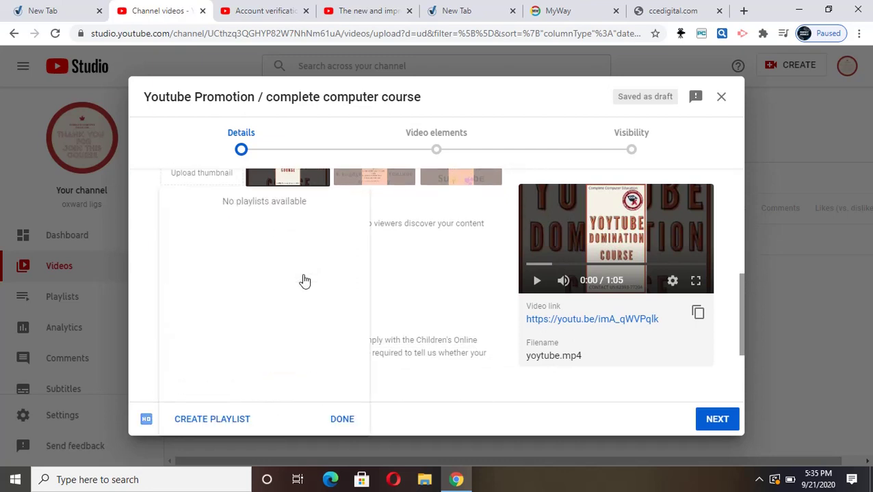
click(342, 420)
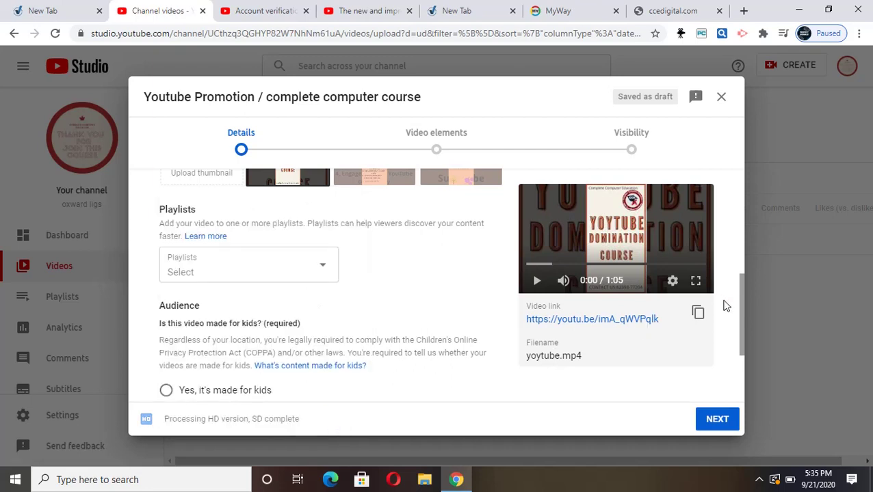
drag(739, 306, 737, 356)
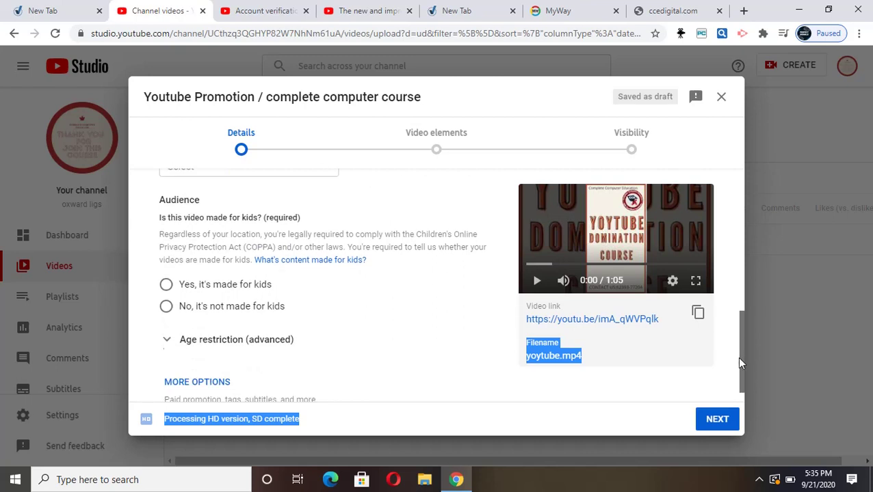
click(402, 354)
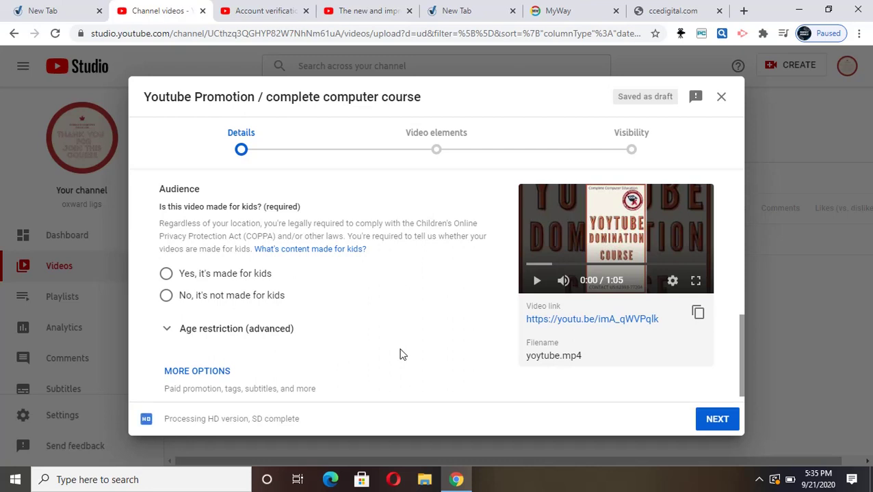
Mark the video 'No, it's not made for kids' and continue to Video elements.
click(212, 335)
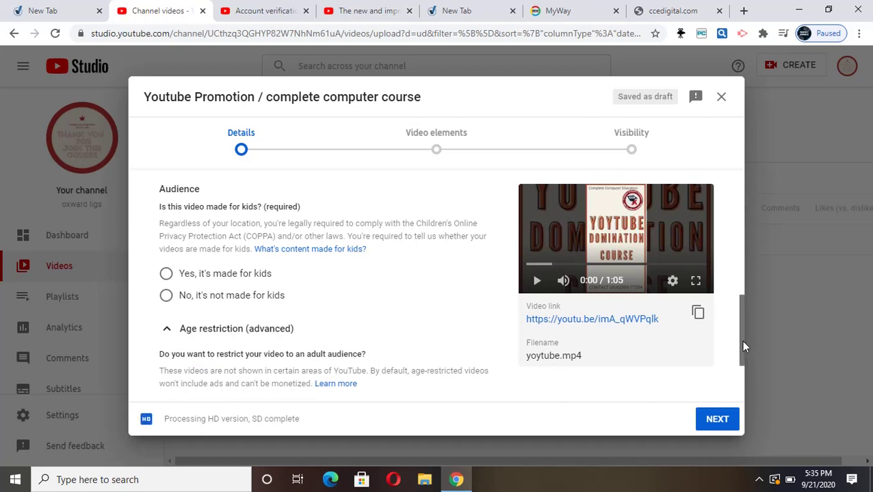
drag(744, 346, 745, 375)
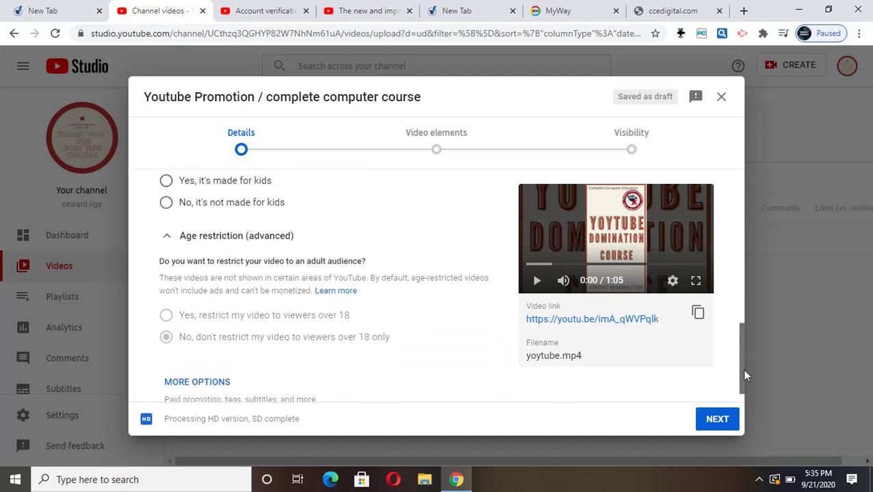
click(165, 203)
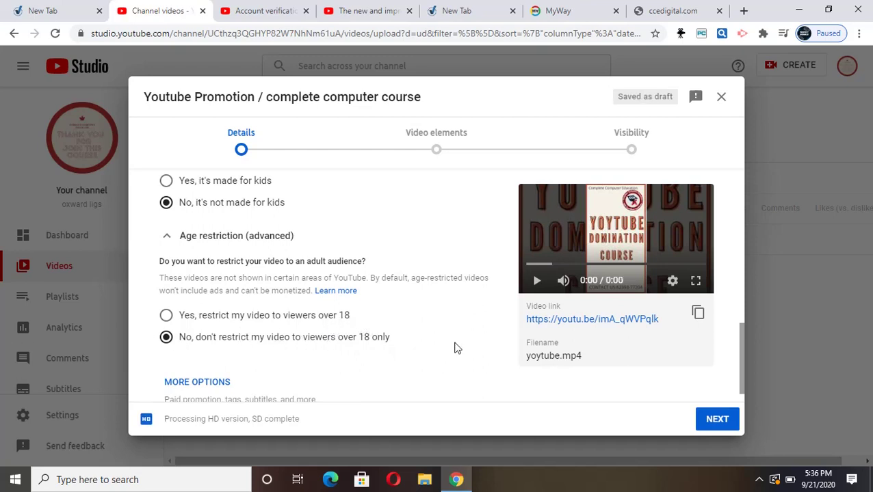
click(719, 425)
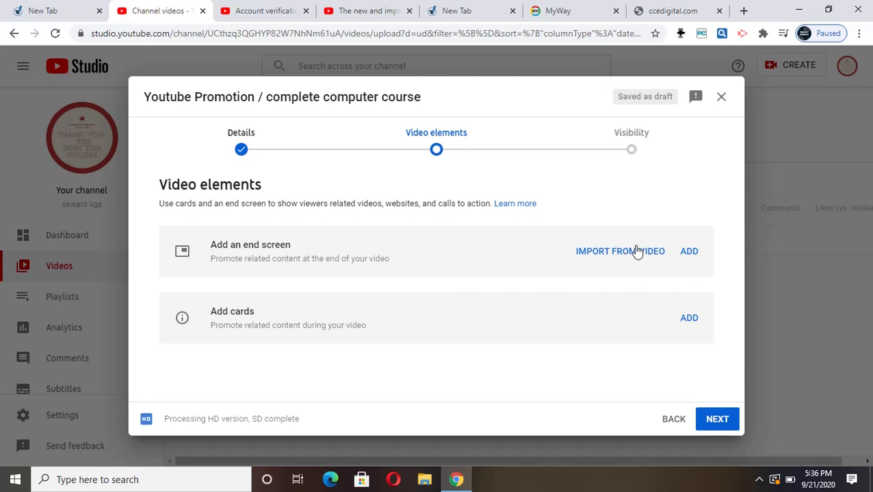
click(636, 252)
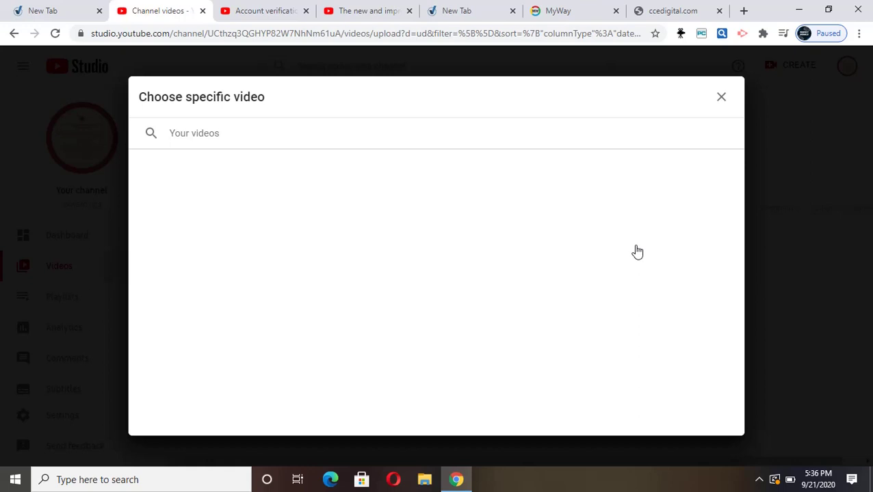
click(721, 98)
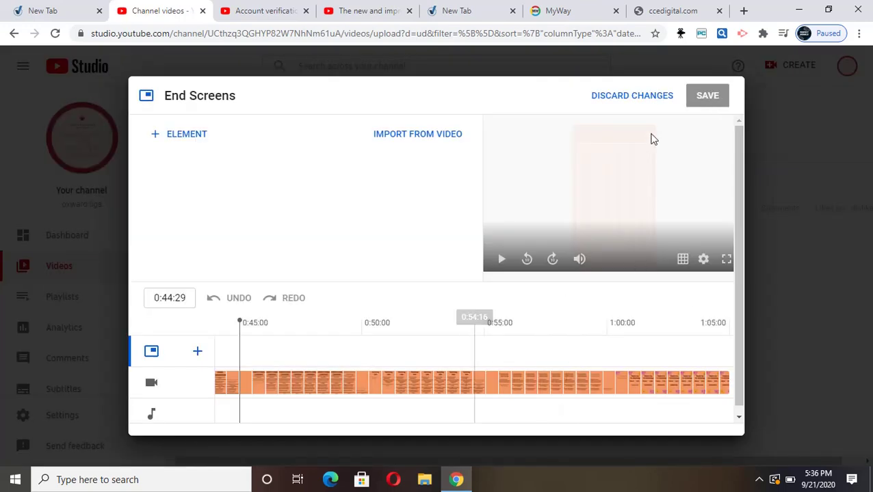
click(636, 98)
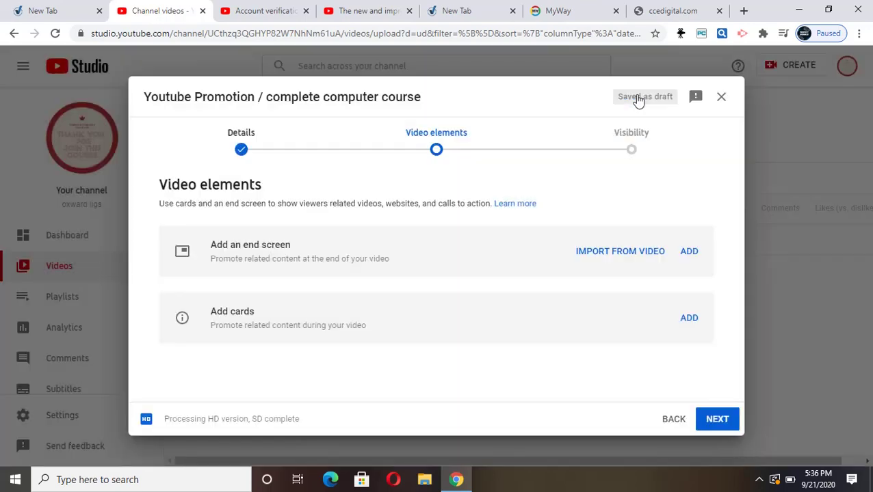
click(684, 259)
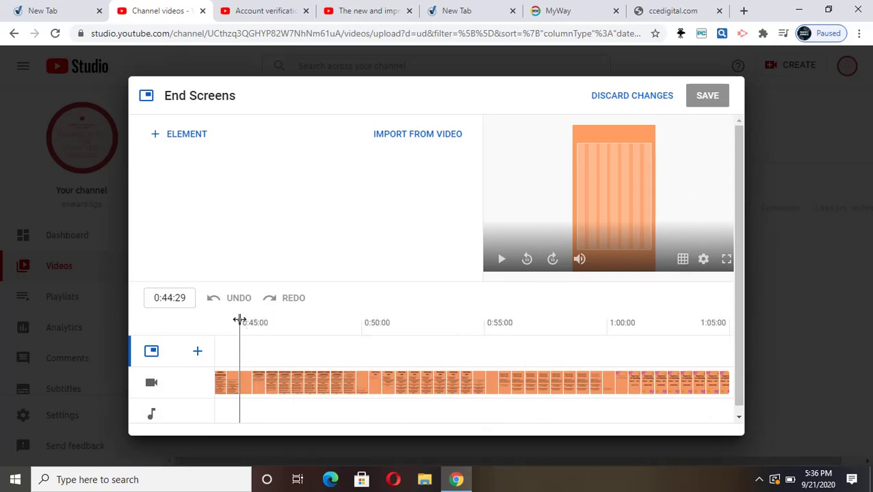
click(464, 323)
click(726, 320)
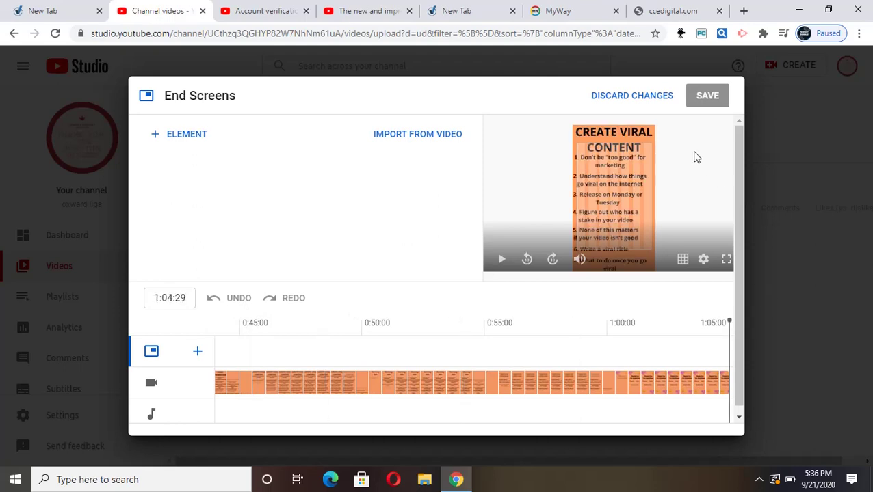
click(631, 100)
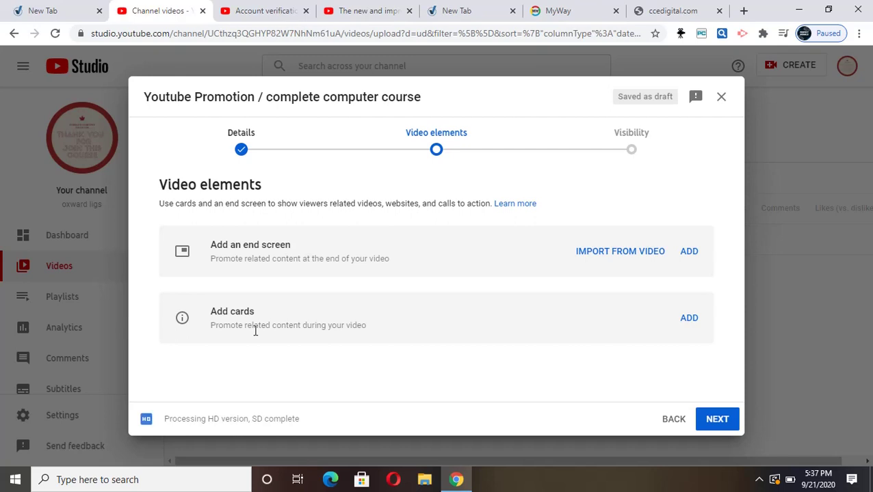
click(367, 10)
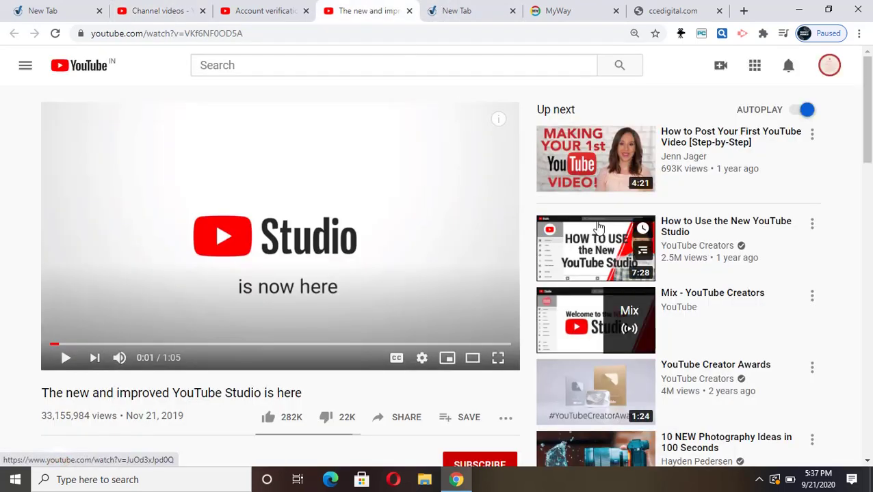
click(586, 253)
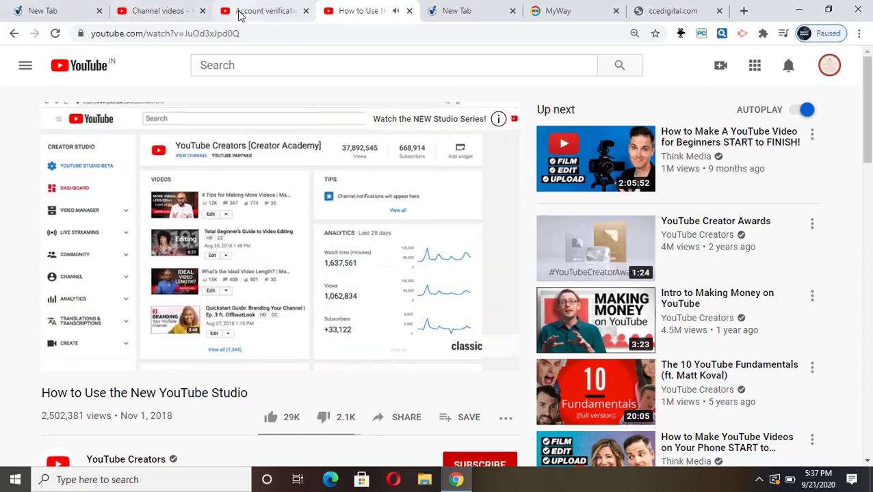
click(238, 15)
click(189, 8)
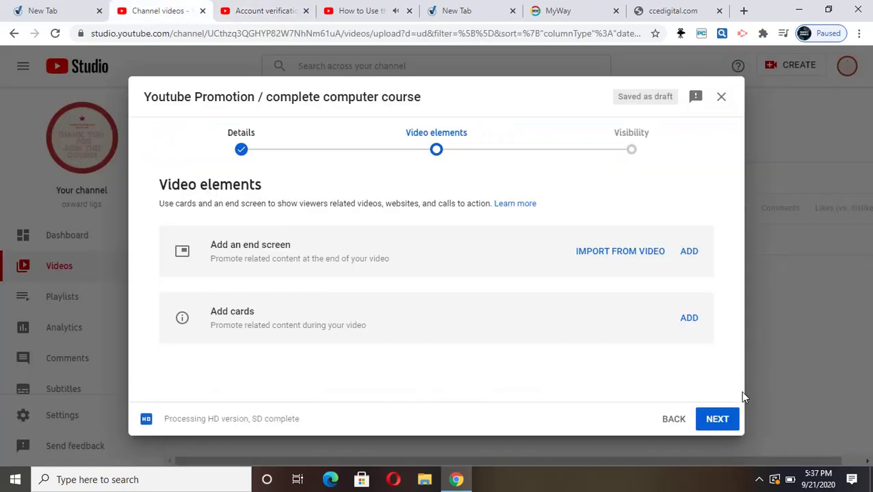
Set visibility to Public under Save or publish, after briefly trying the Schedule option.
click(718, 420)
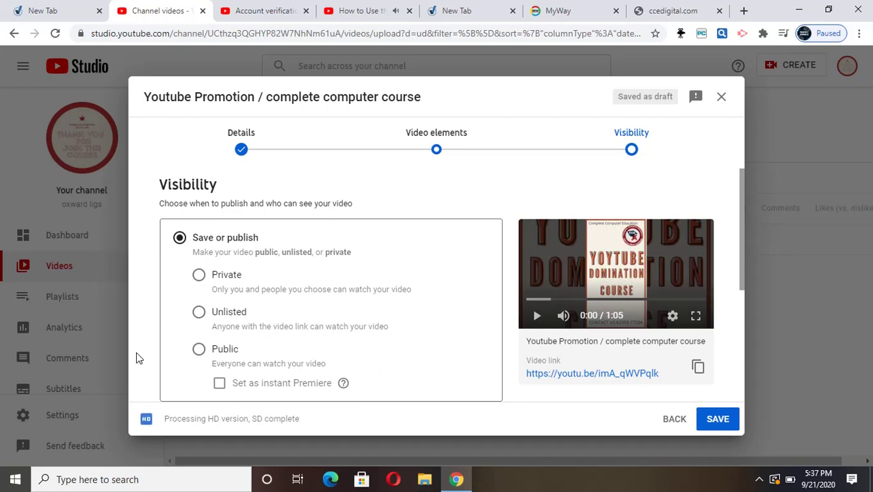
click(199, 350)
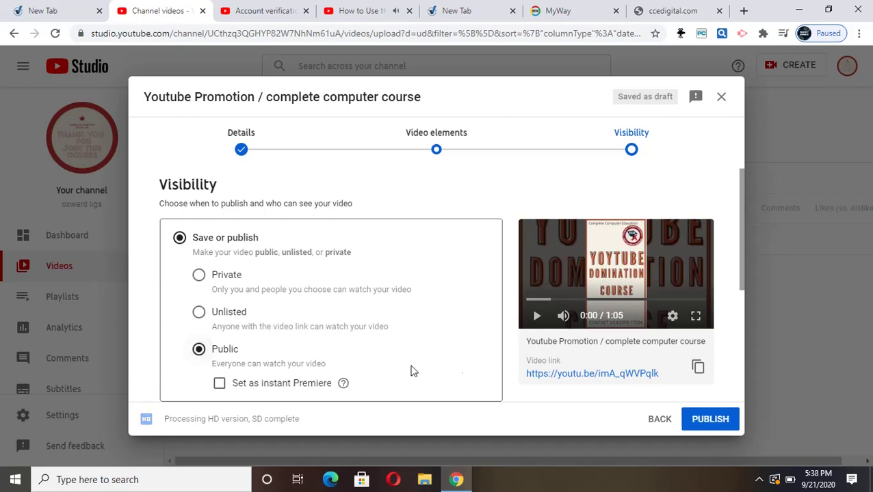
drag(739, 270, 746, 342)
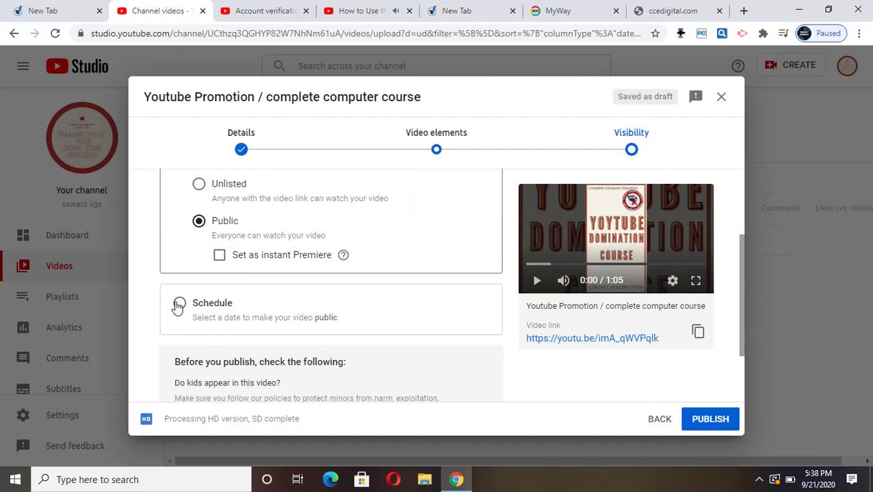
click(177, 305)
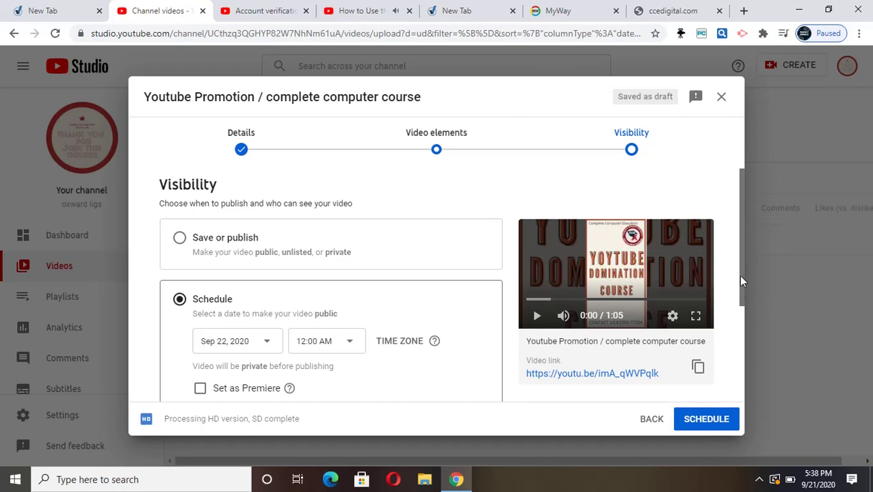
drag(740, 277, 764, 399)
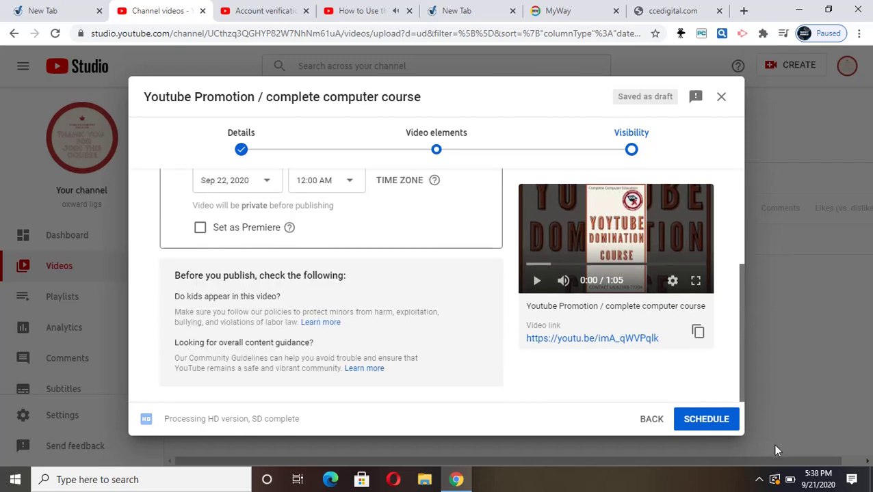
click(714, 419)
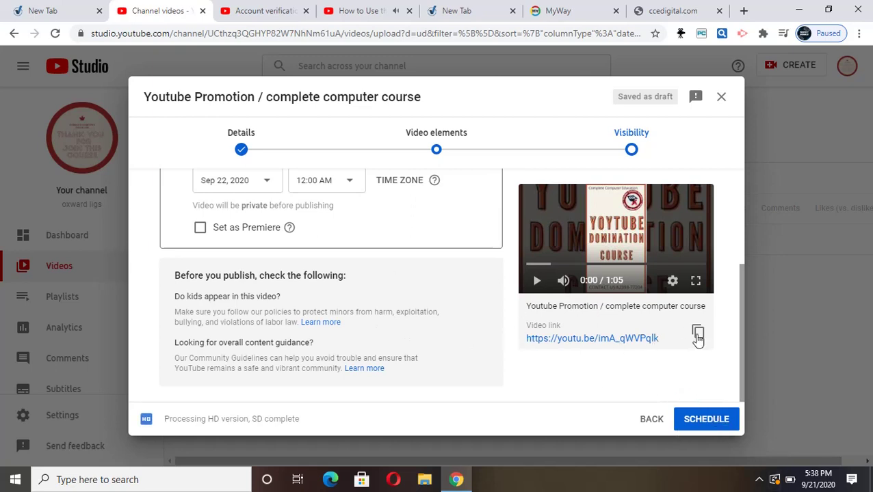
drag(740, 318, 752, 262)
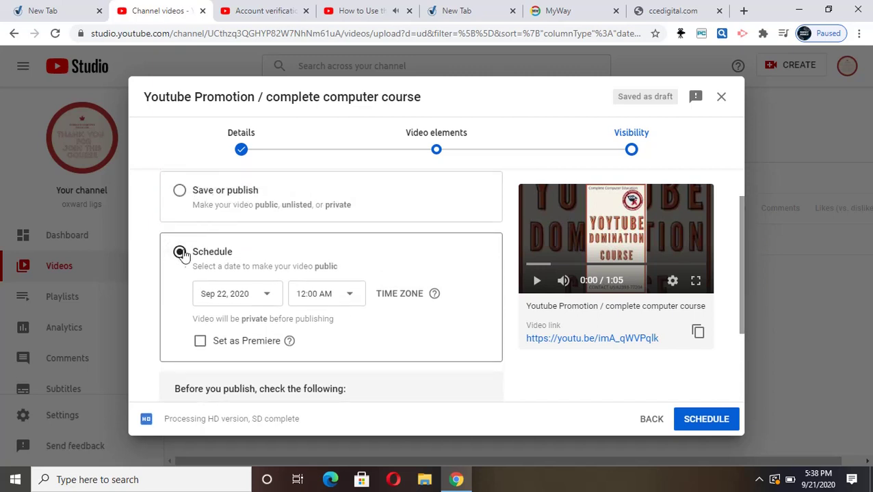
click(179, 193)
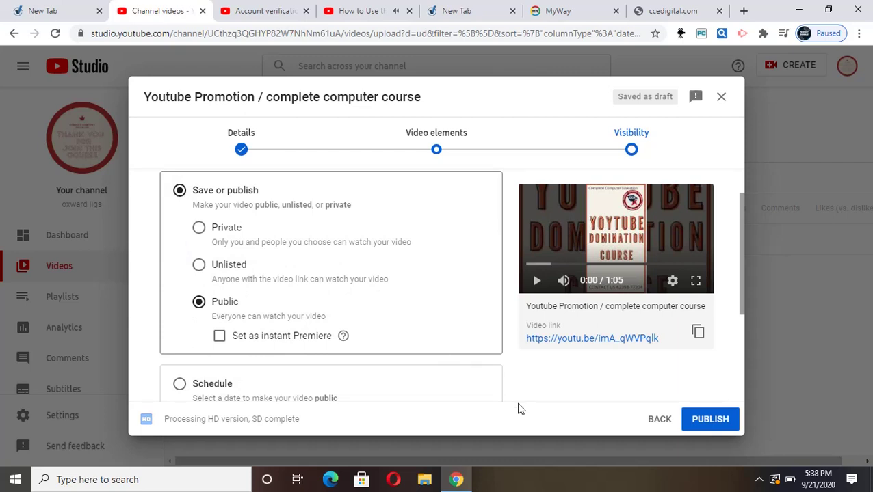
Publish the video and close the 'Video published' confirmation.
click(717, 429)
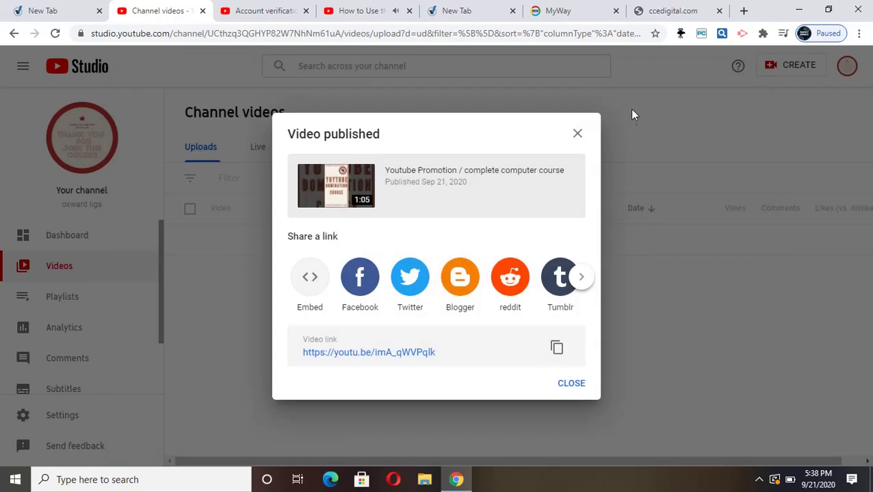
click(576, 132)
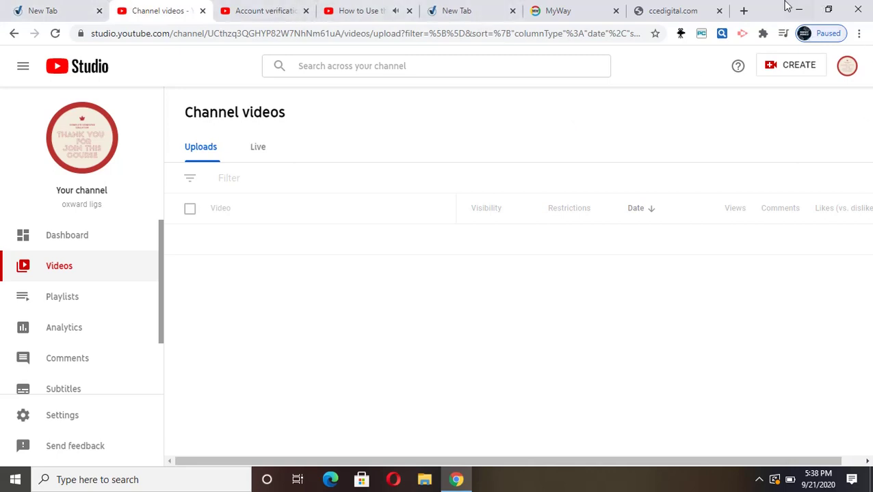
Sign out of the channel account and sign in with another Google account and its password.
click(846, 66)
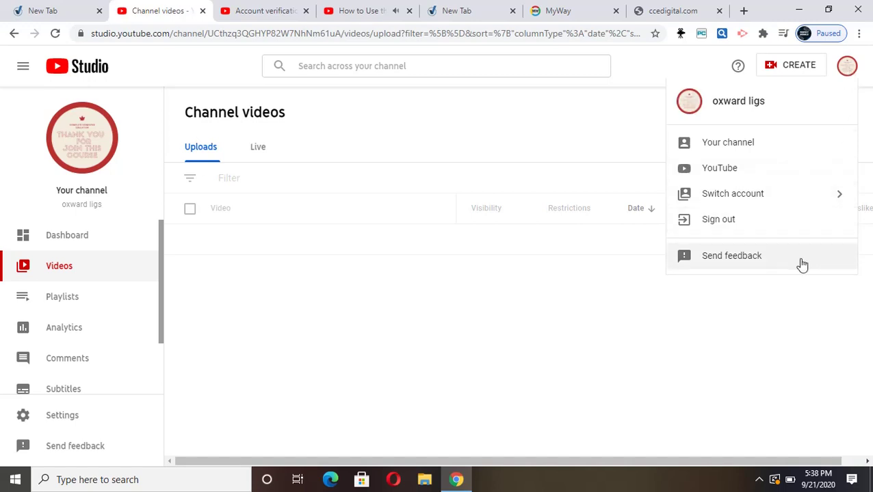
click(770, 220)
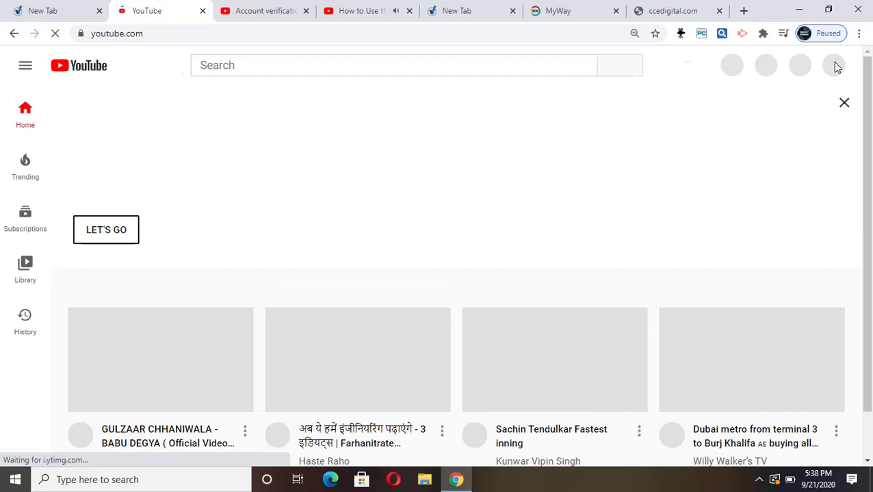
click(835, 67)
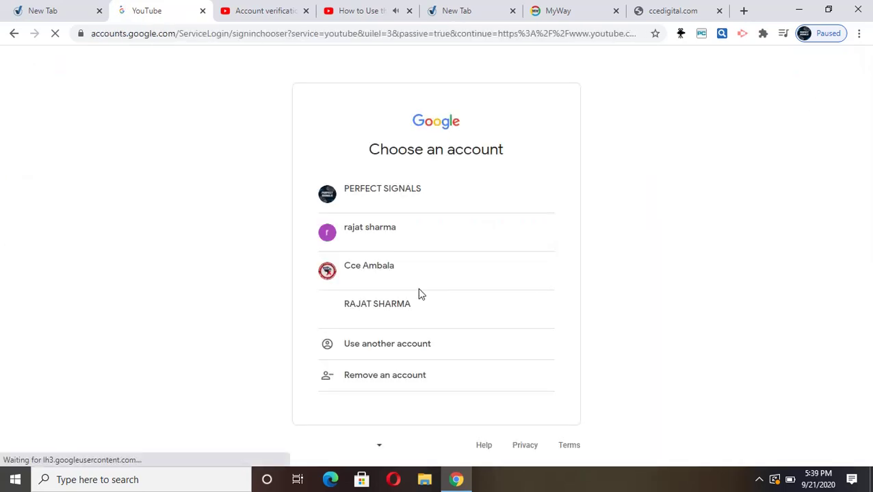
click(409, 238)
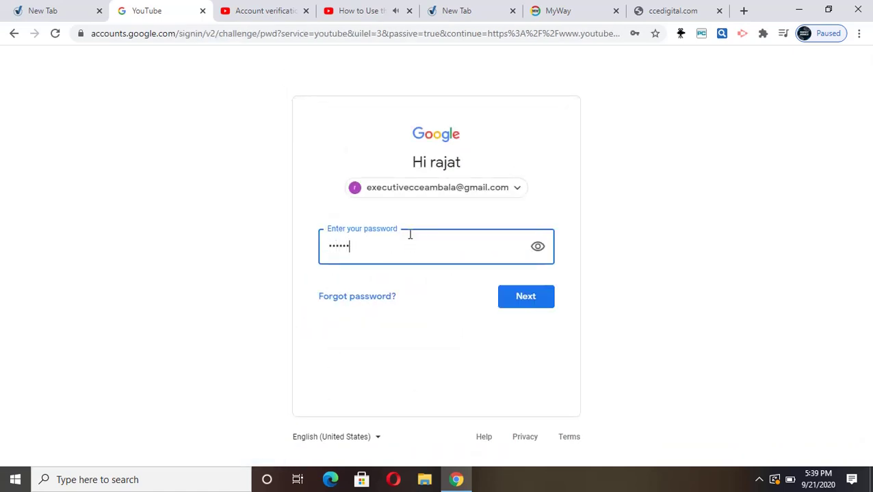
key(Return)
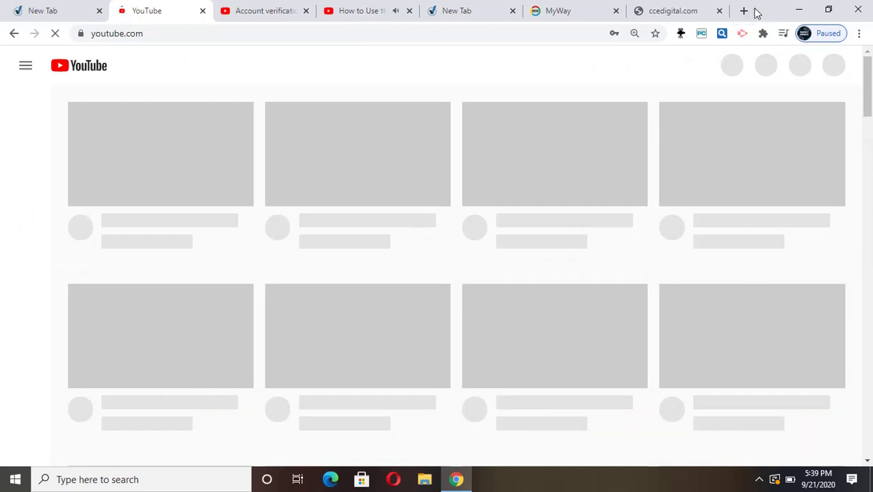
Search 'google ads' in a new tab and open the ads.google.com result.
click(743, 11)
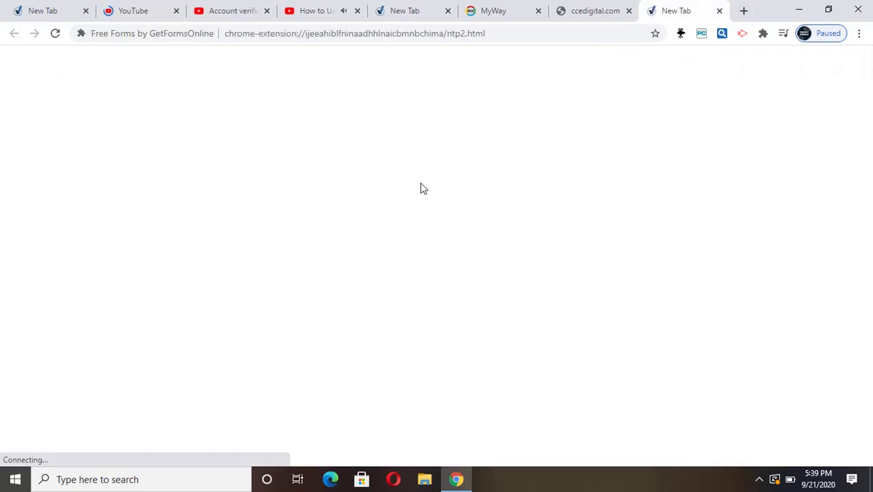
text(g)
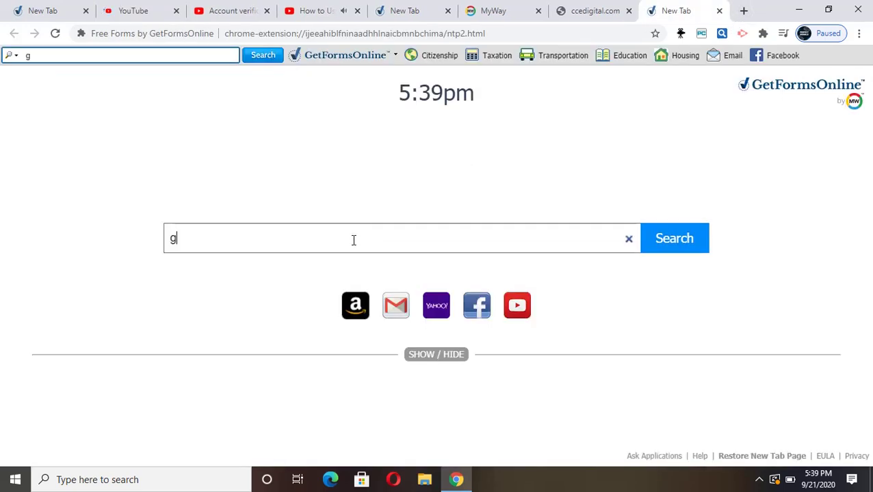
text(oog)
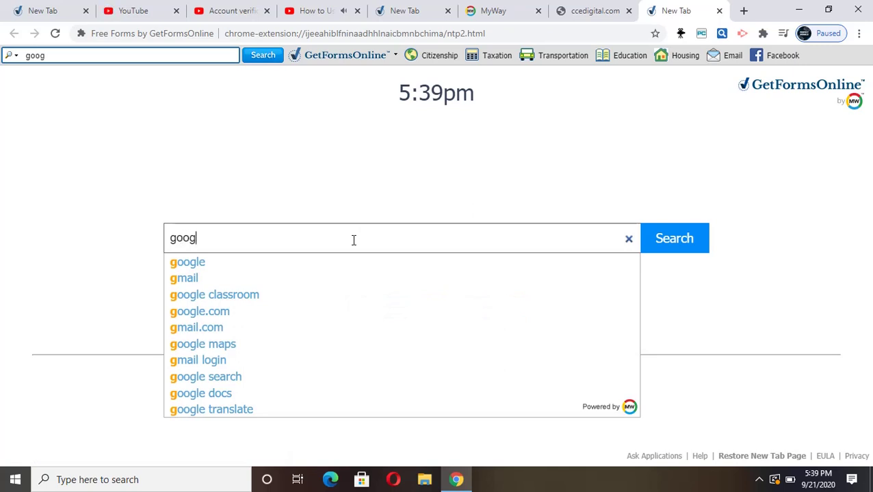
text(le ads)
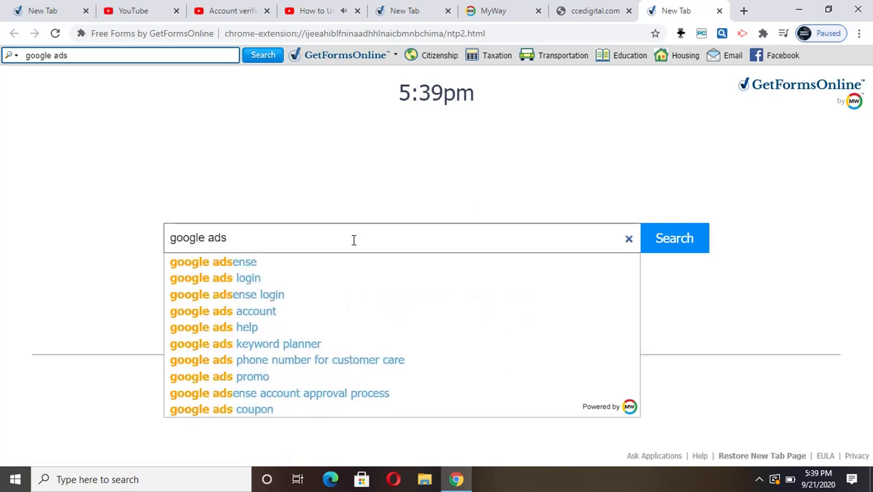
key(Return)
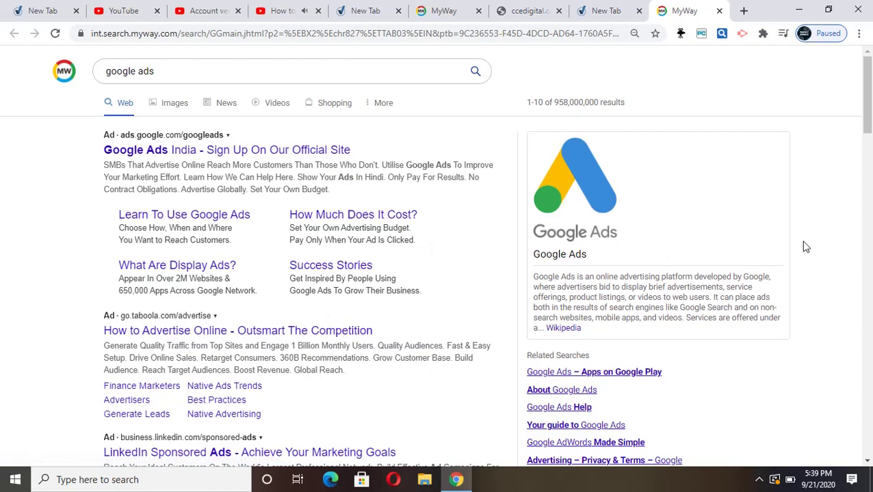
drag(868, 115, 869, 229)
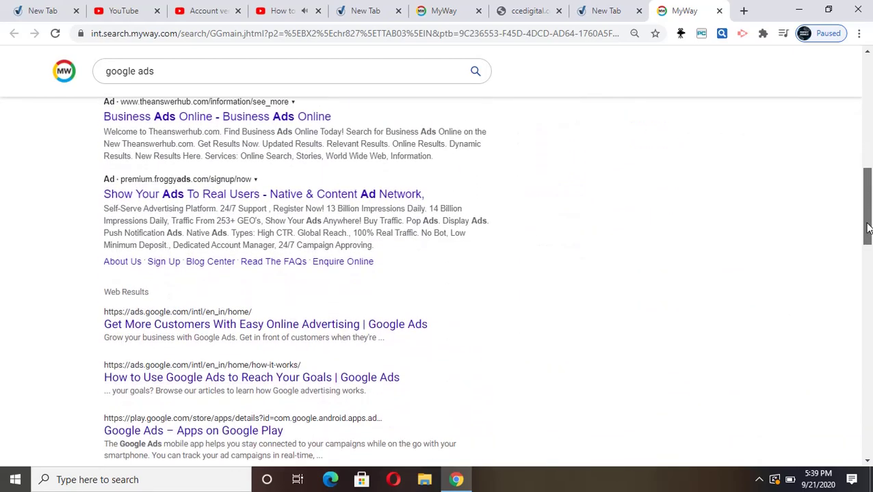
click(256, 334)
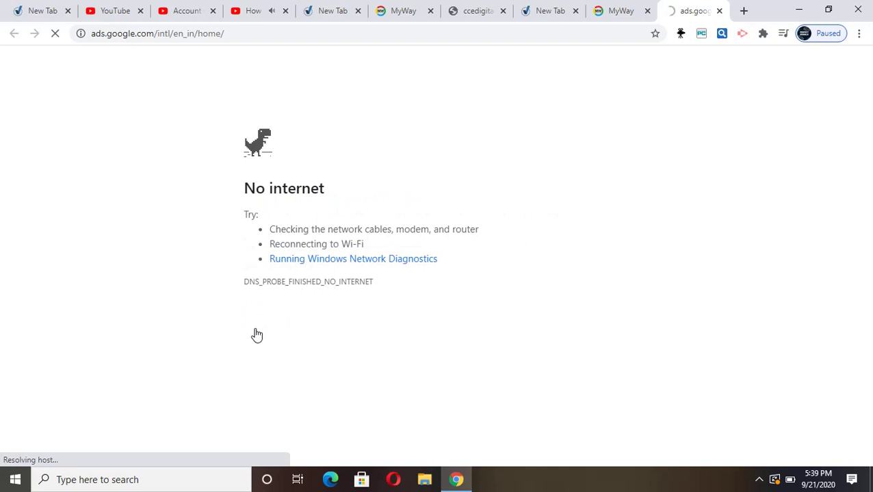
Check the connected Wi-Fi network in Windows Settings, then close Settings.
click(199, 484)
text(w)
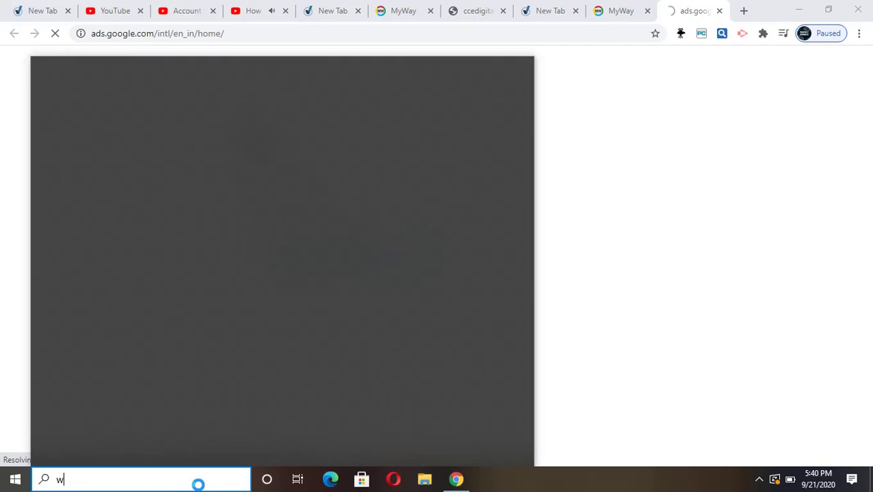
text(i)
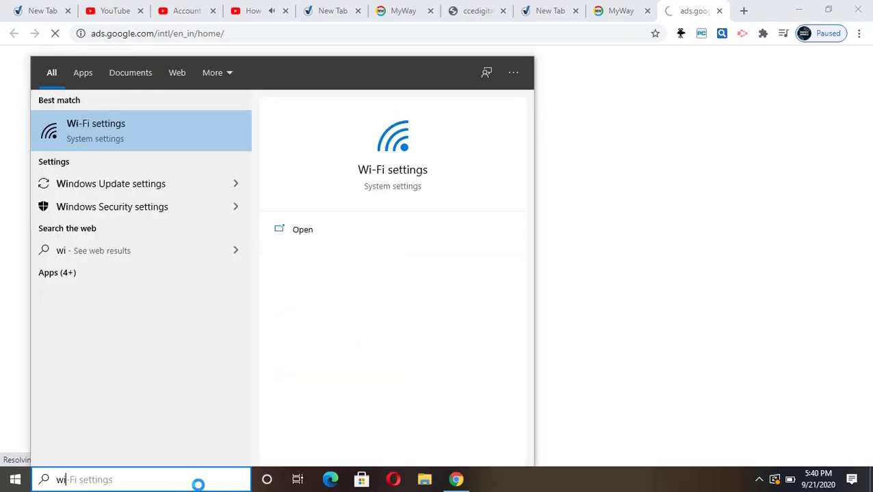
text(fi)
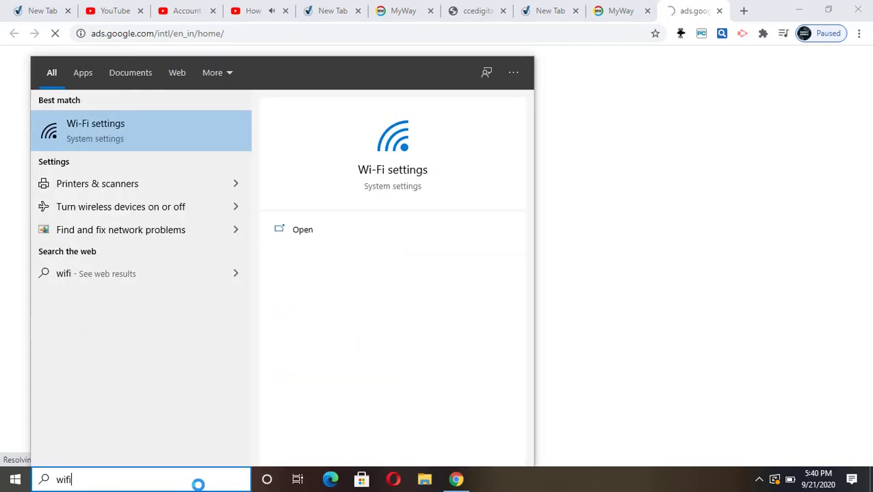
key(Return)
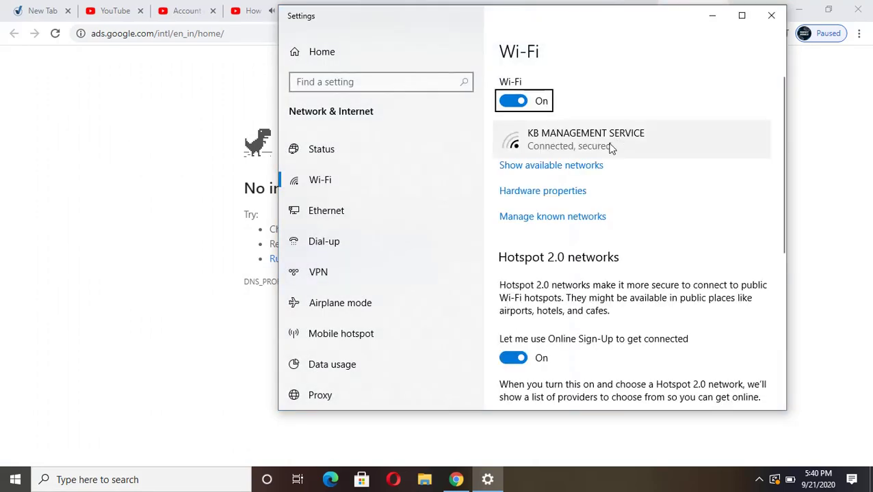
click(610, 147)
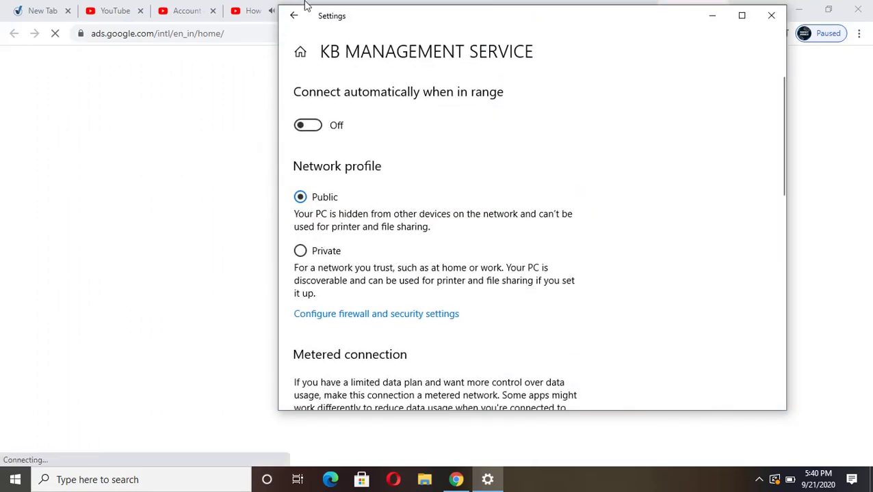
click(301, 52)
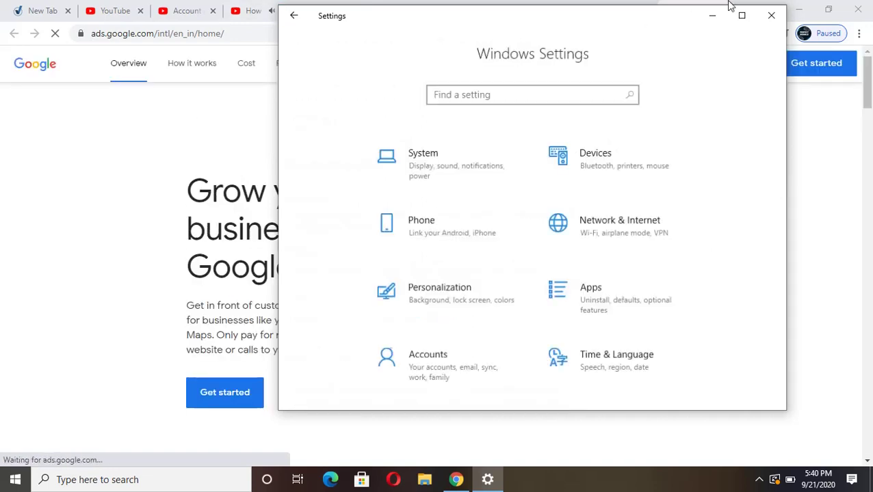
click(771, 15)
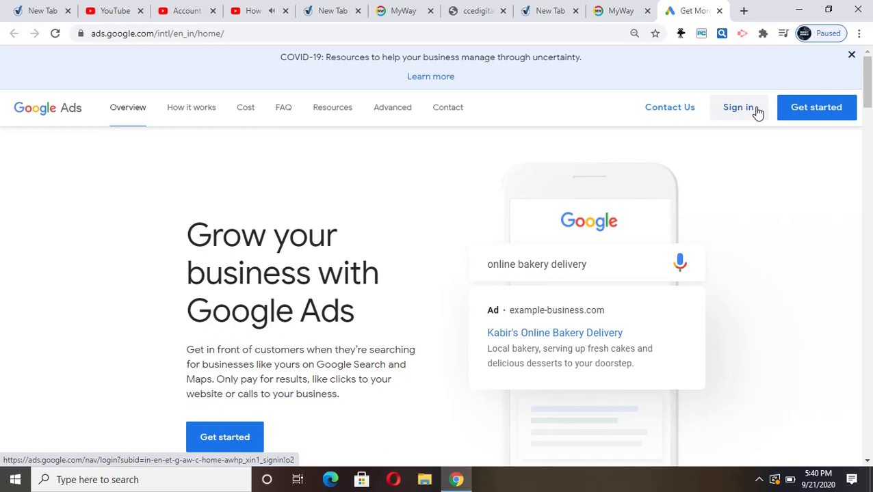
Sign in to Google Ads and expand the More sidebar sections.
click(751, 111)
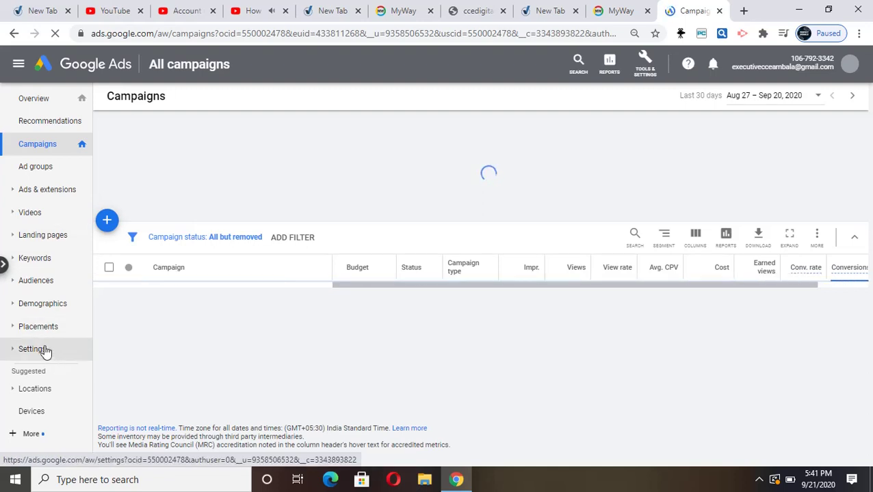
click(43, 441)
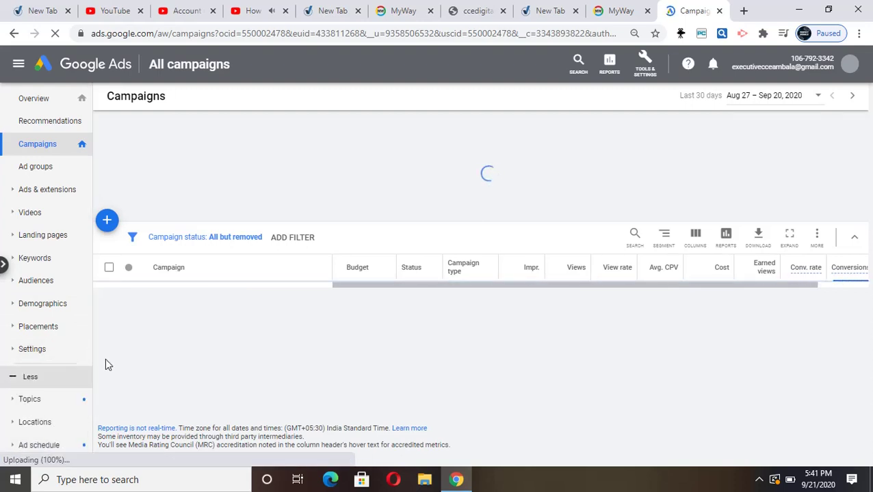
drag(93, 351, 101, 452)
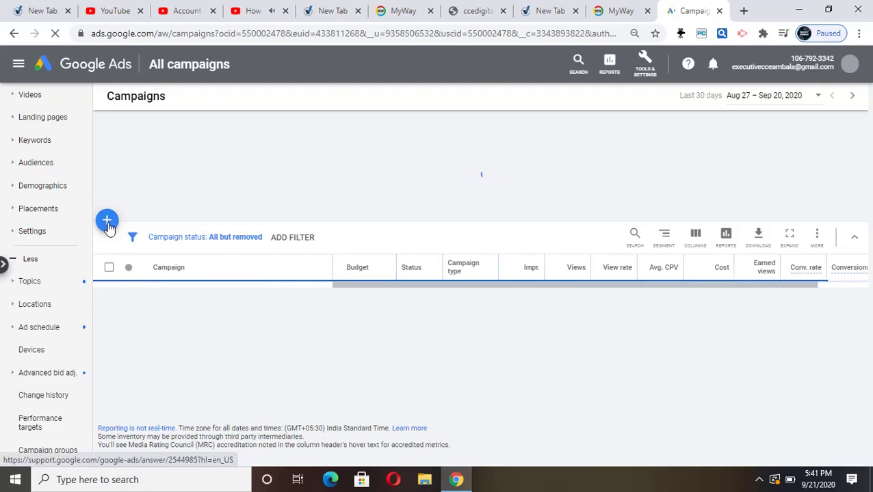
Choose New campaign from the blue + menu above the campaigns table.
click(109, 228)
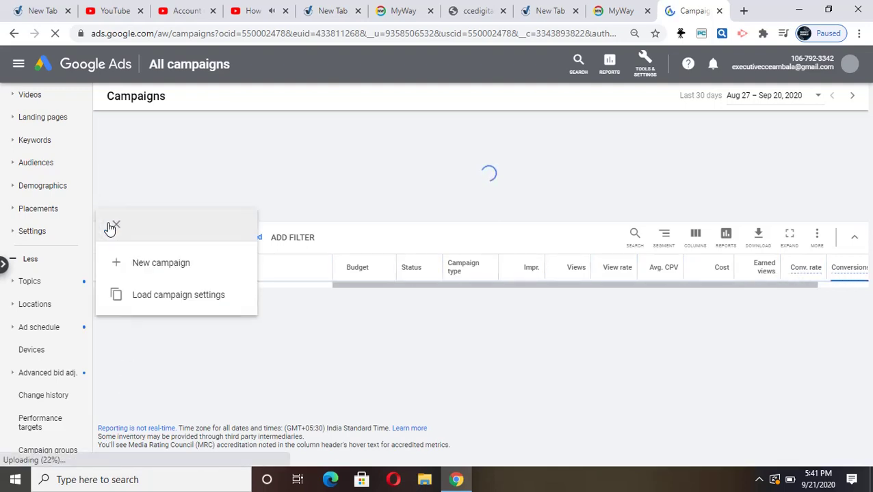
click(152, 269)
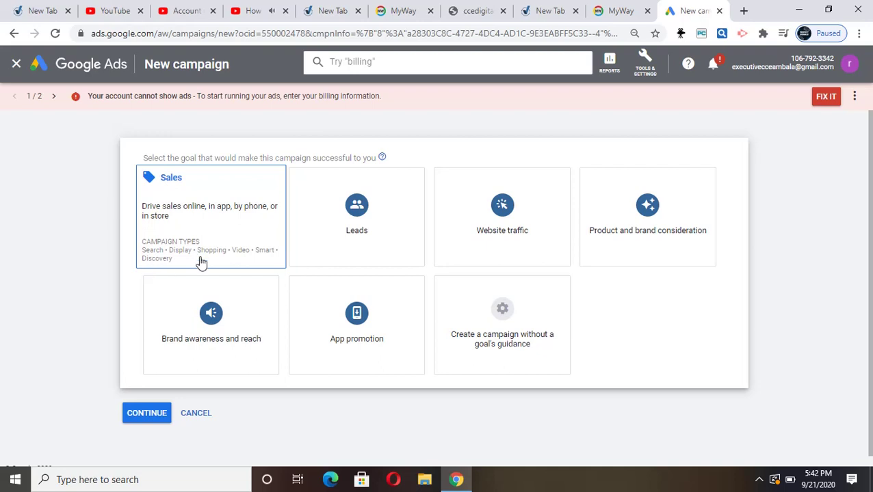
Create a campaign without goal guidance, pick the Video type, and keep the Custom video campaign subtype.
click(529, 330)
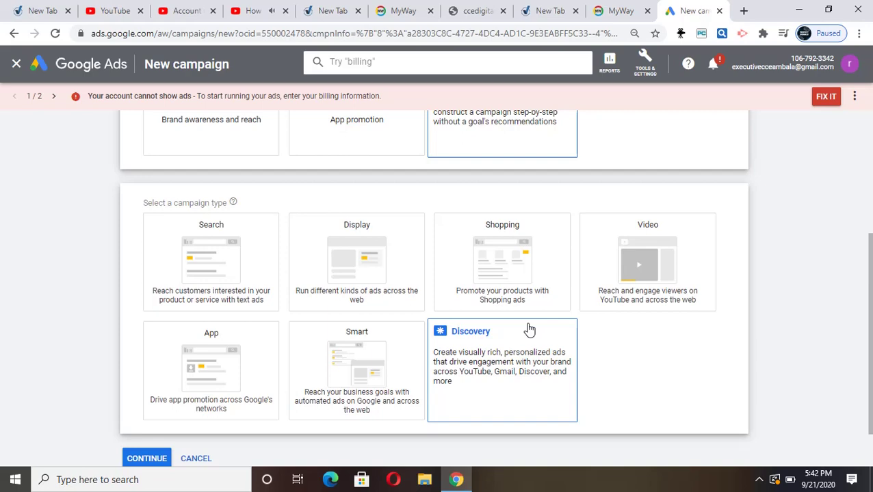
click(649, 241)
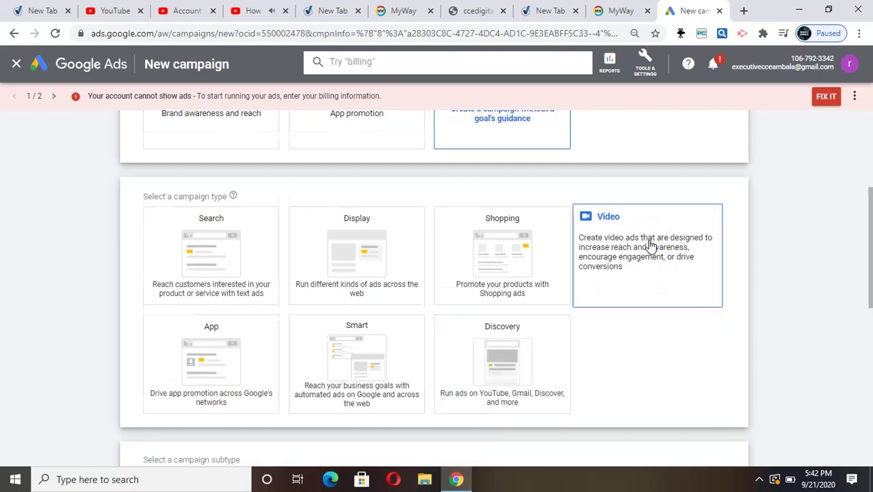
scroll(650, 246, down, 5)
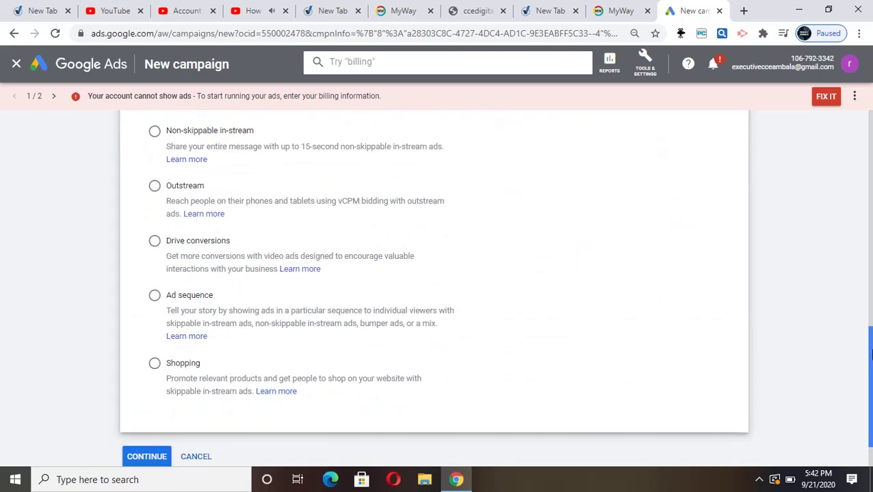
drag(870, 352, 870, 320)
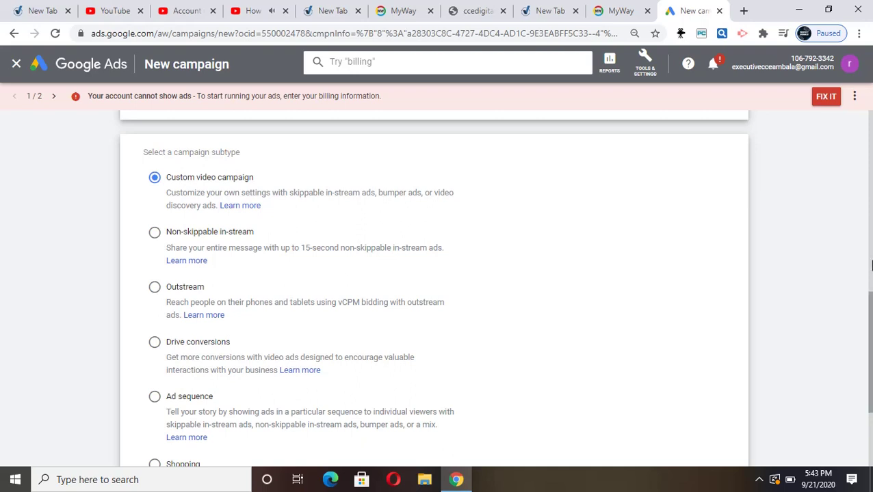
drag(870, 347, 870, 356)
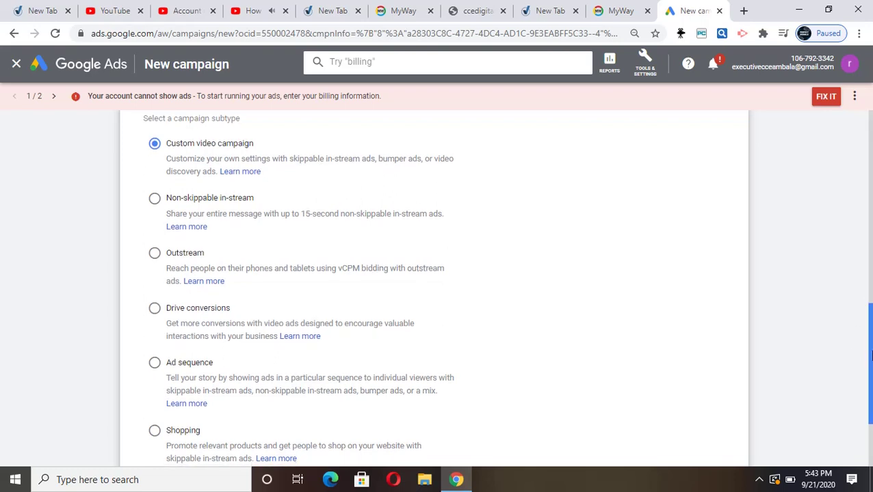
drag(872, 352, 871, 366)
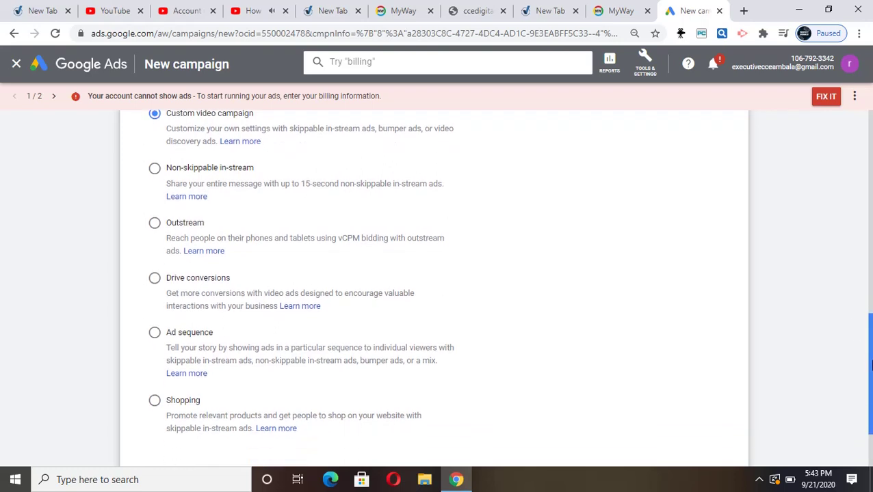
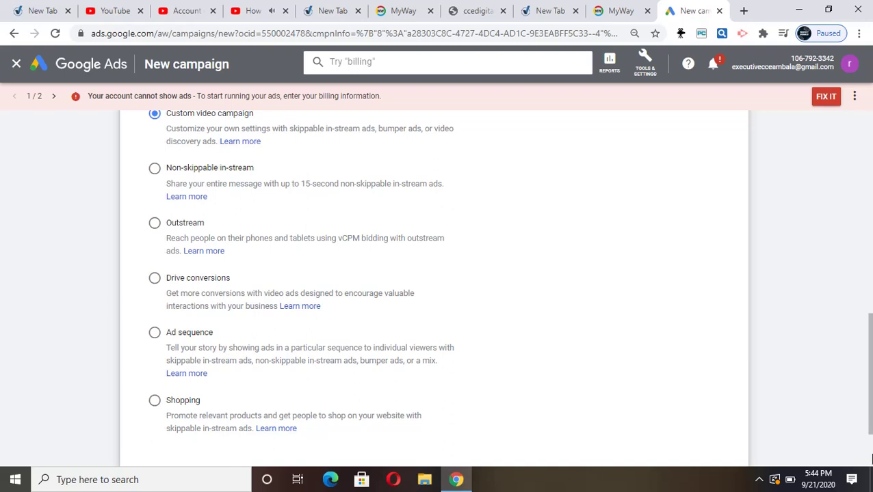
With Custom video campaign selected, continue to the 'Video Custom - 2020-09-21' settings page.
drag(870, 375, 870, 429)
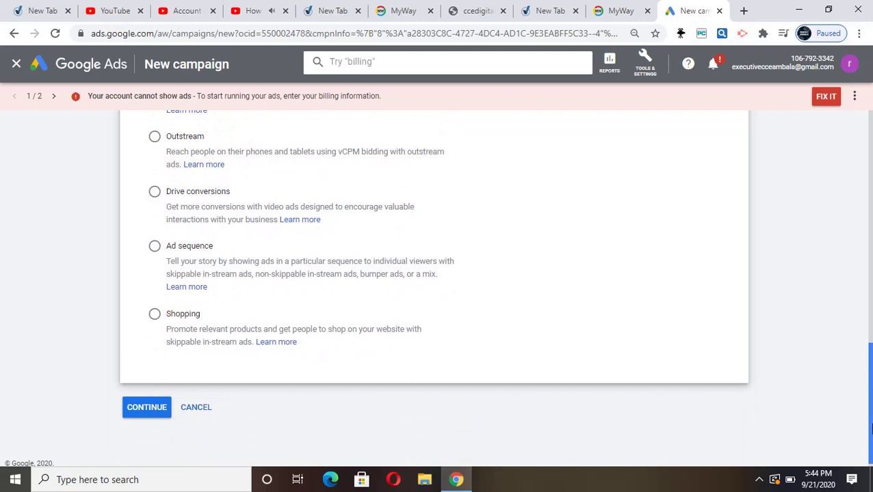
drag(870, 409, 852, 211)
scroll(848, 239, down, 3)
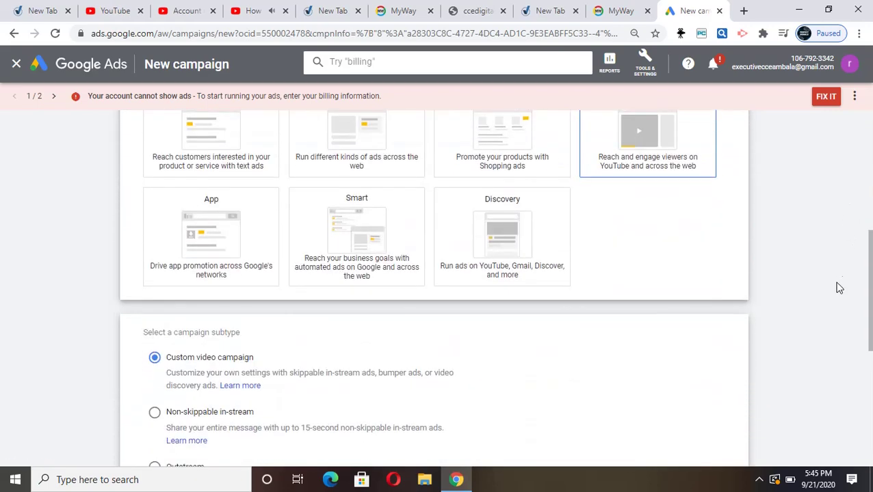
drag(848, 460, 870, 312)
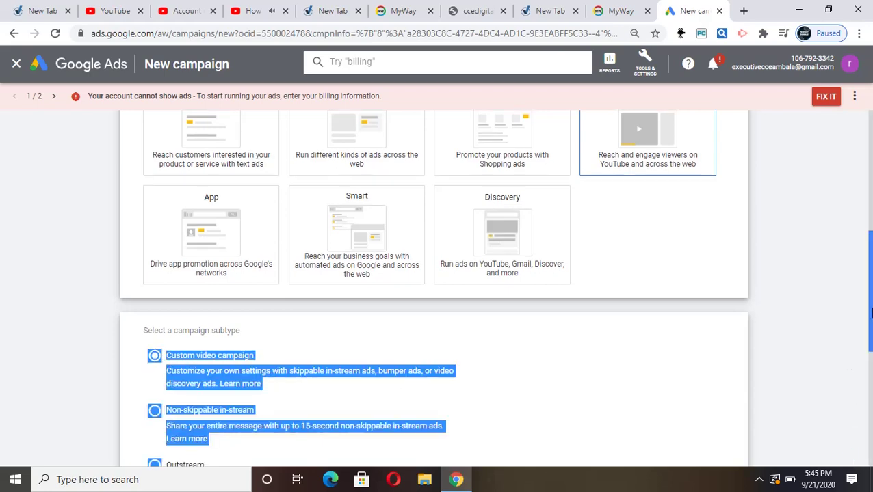
click(818, 332)
scroll(818, 333, down, 5)
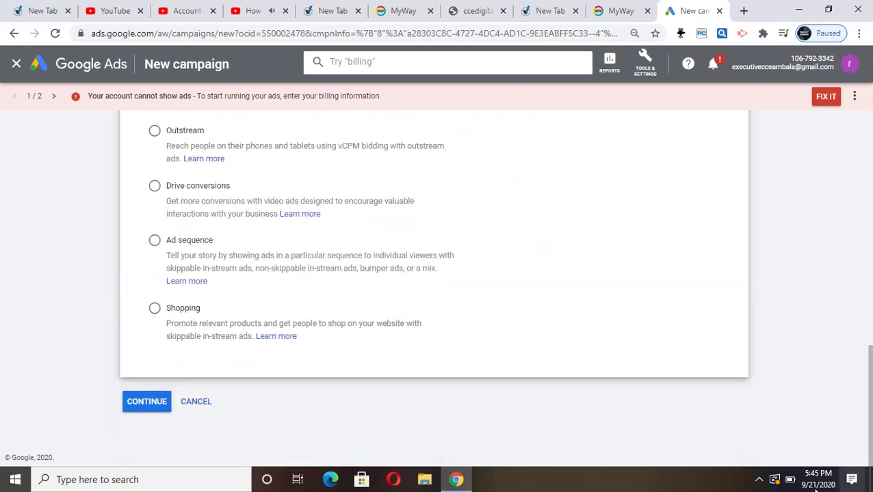
click(165, 408)
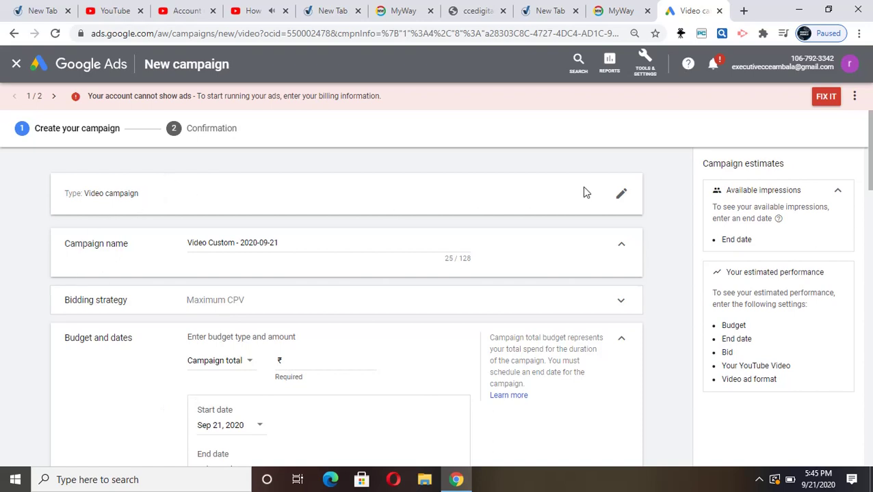
Reopen the Video campaign type choices, recheck the Custom video subtype, and continue back to settings.
click(619, 195)
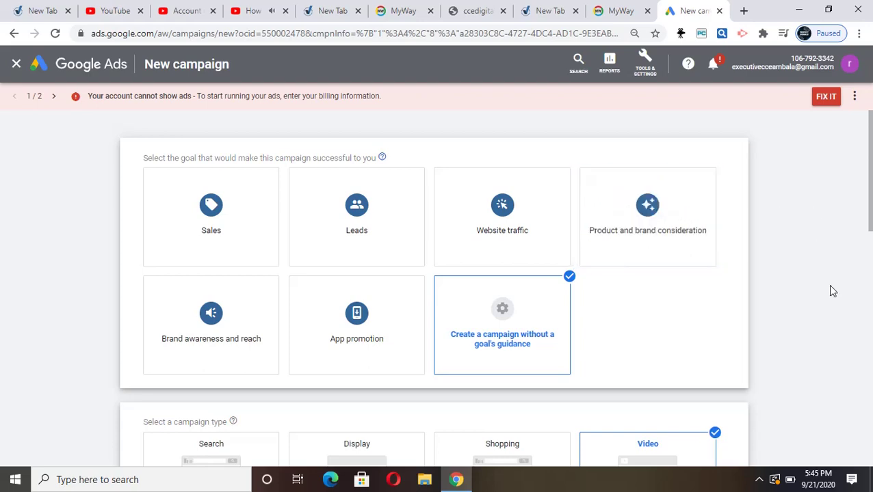
click(869, 355)
click(869, 356)
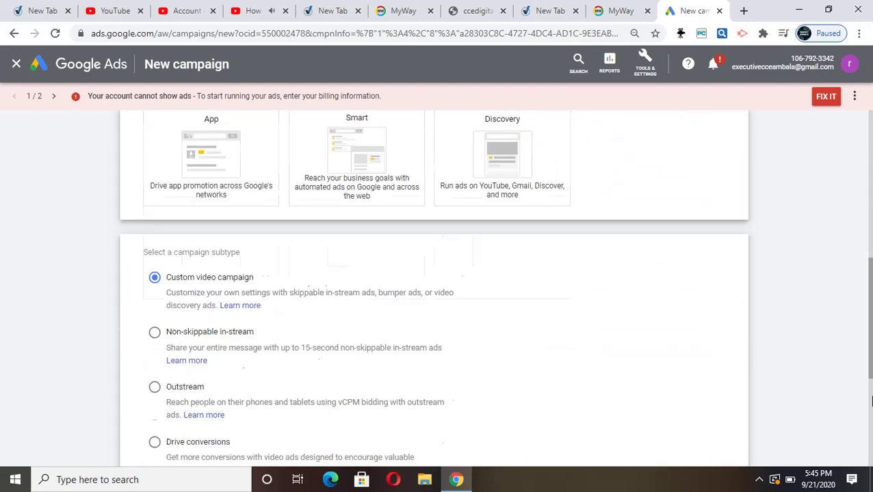
click(147, 466)
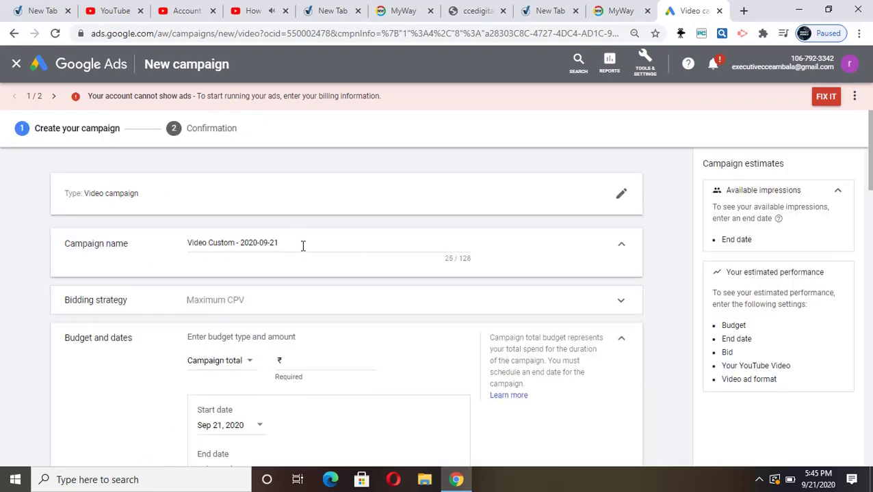
Replace the default campaign name with 'Fresher student' and expand the Bidding strategy row.
drag(303, 247, 133, 220)
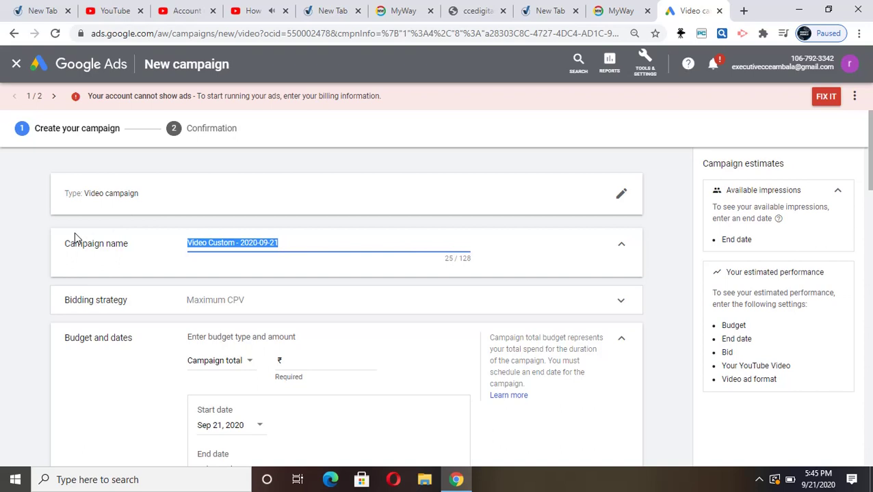
key(BackSpace)
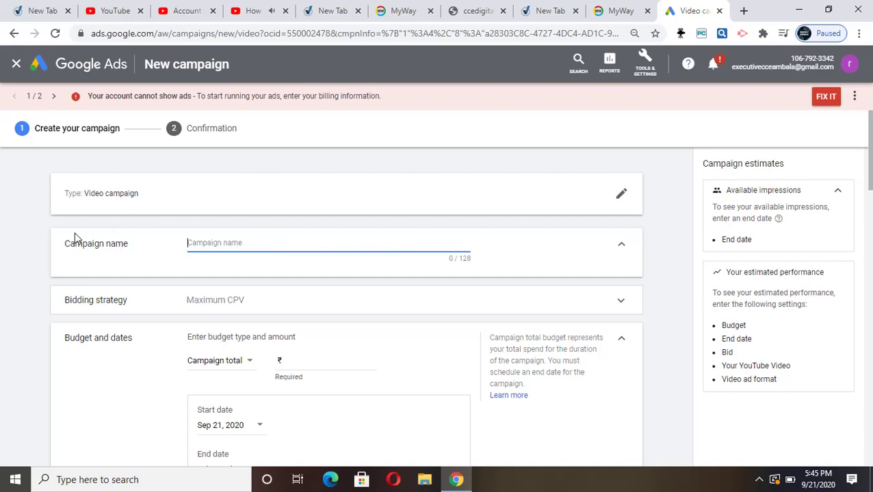
text(fresher a)
key(BackSpace)
text(sy)
key(BackSpace)
text(tudent)
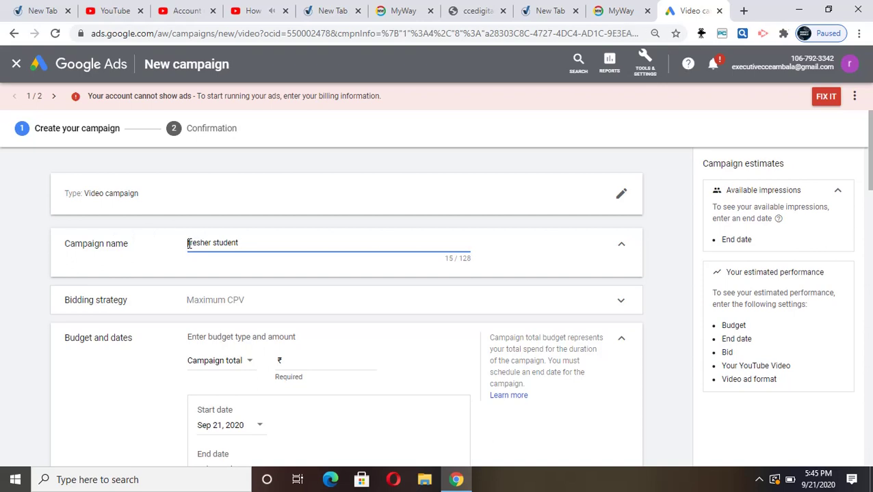
click(189, 243)
key(Delete)
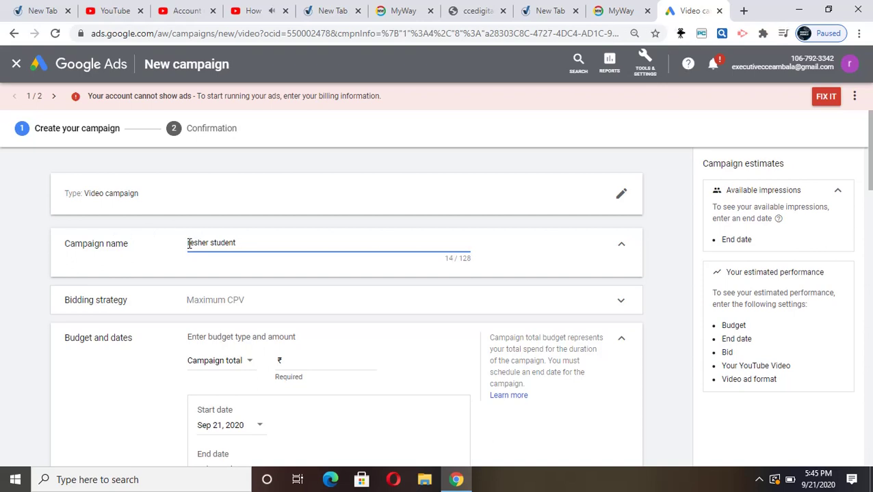
text(F)
click(271, 305)
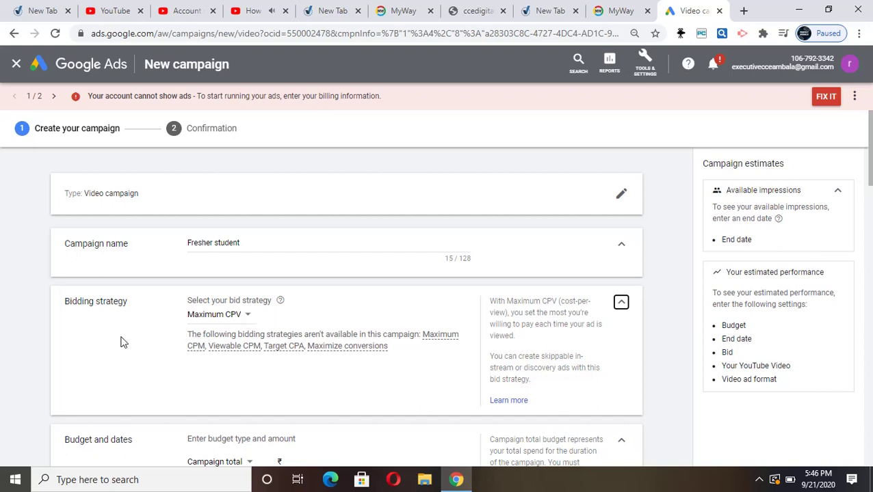
Choose Target CPM bidding and set a ₹2,000 budget, changed from Campaign total to Daily.
click(218, 319)
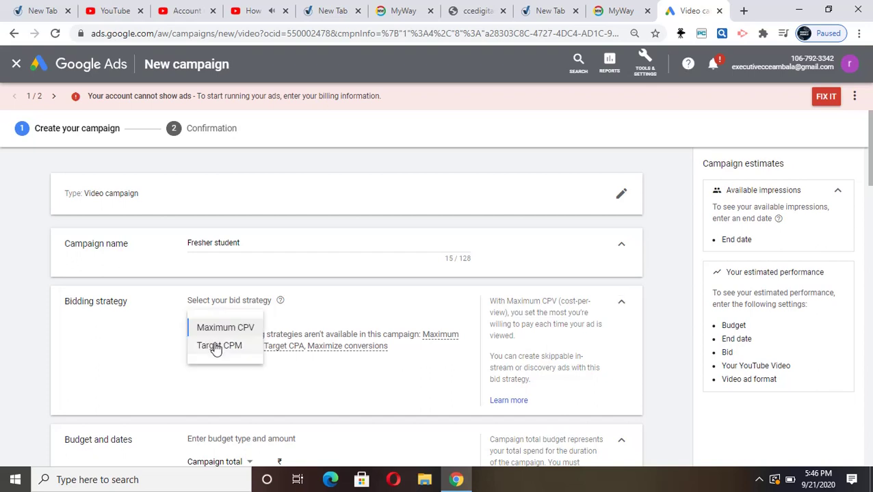
click(216, 347)
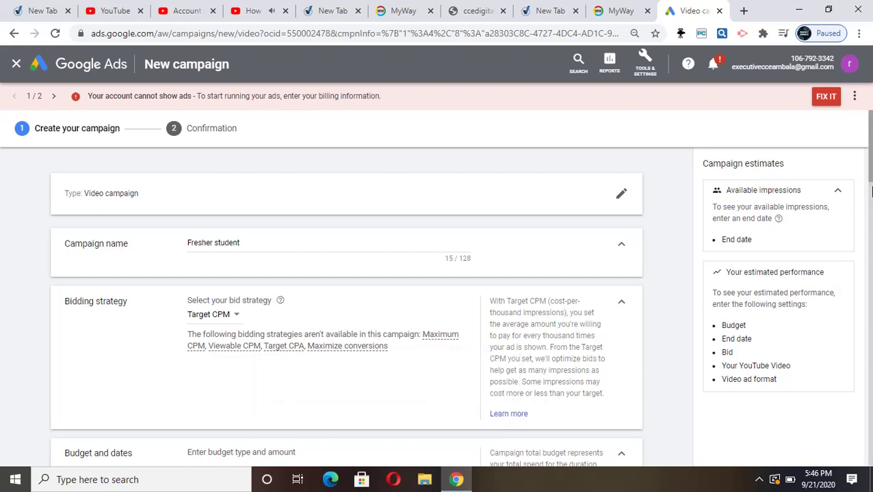
scroll(869, 175, down, 3)
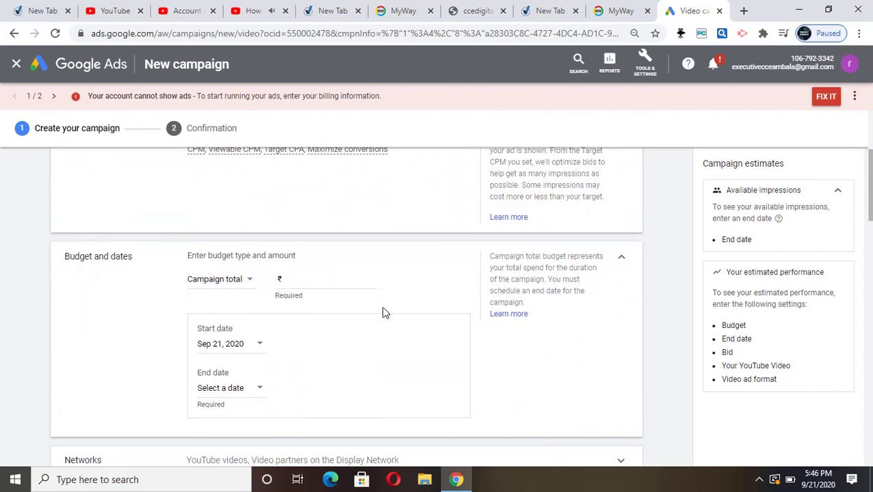
click(343, 282)
text(2,000)
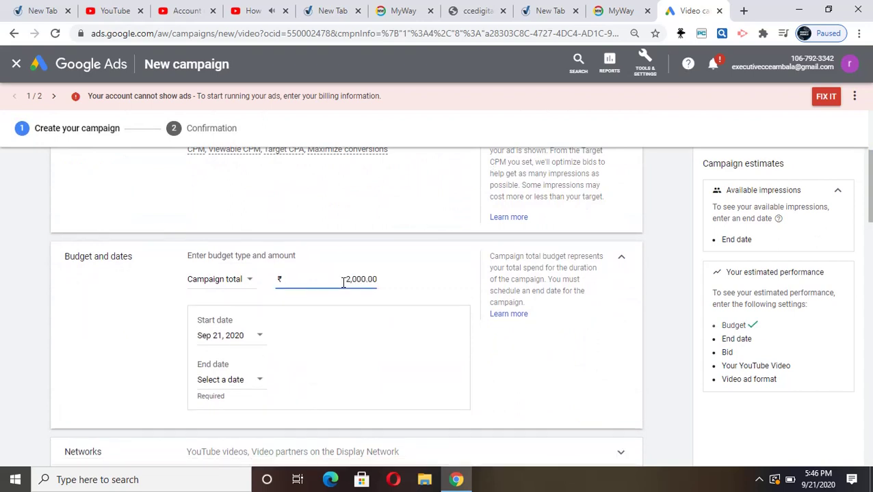
click(231, 281)
click(225, 299)
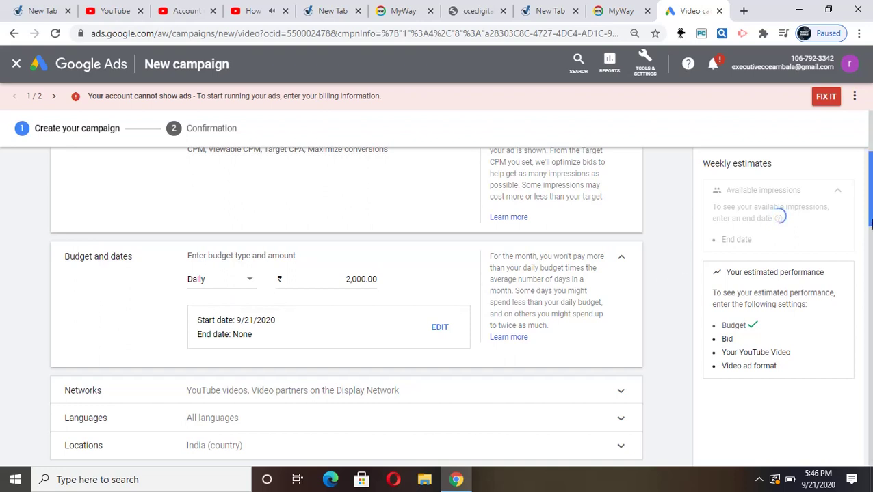
scroll(870, 246, down, 2)
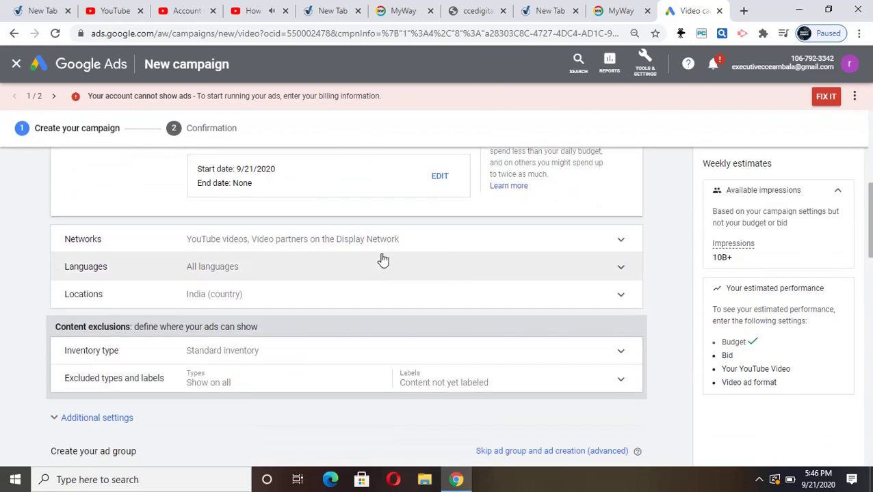
Expand the Networks, Languages and Locations settings, trying the YouTube search results network.
click(383, 254)
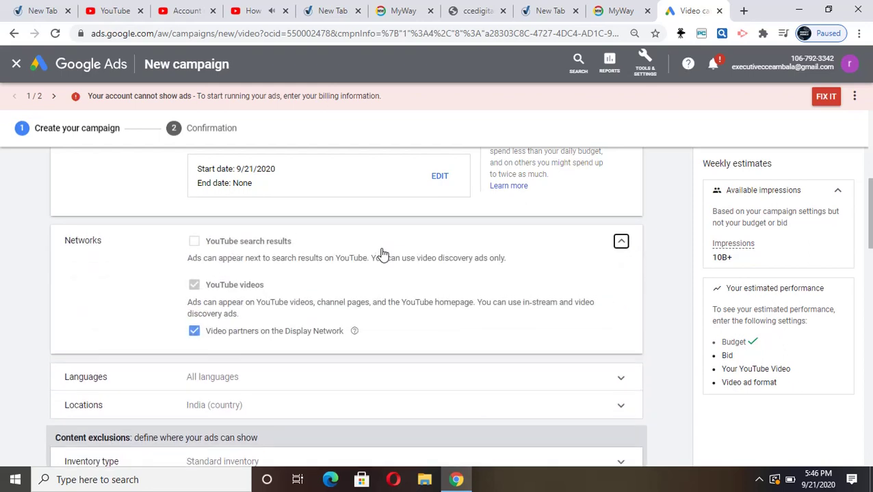
click(194, 242)
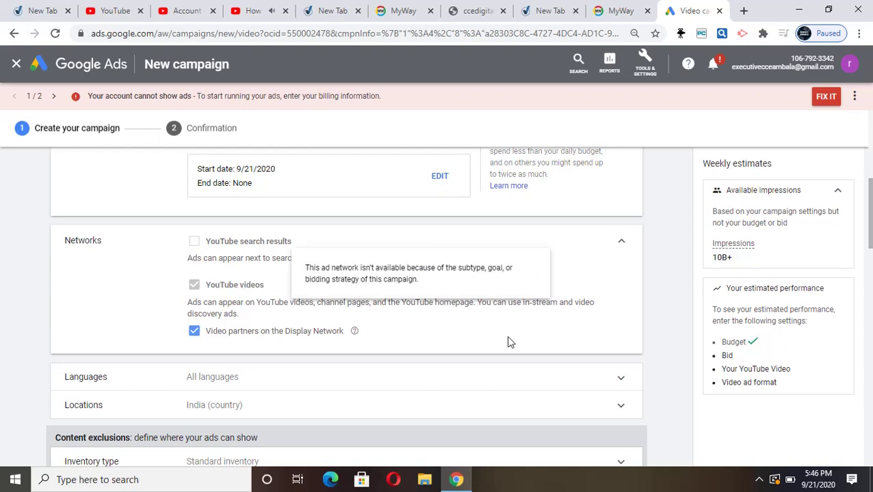
scroll(867, 274, down, 2)
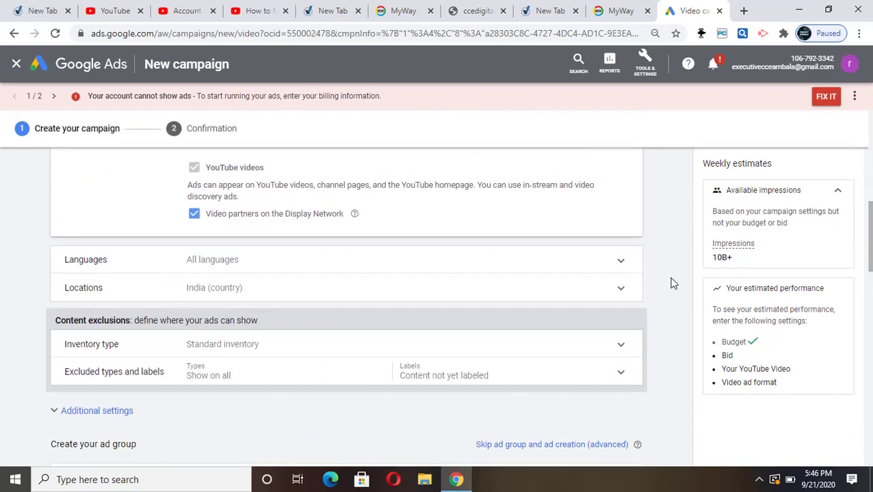
click(381, 266)
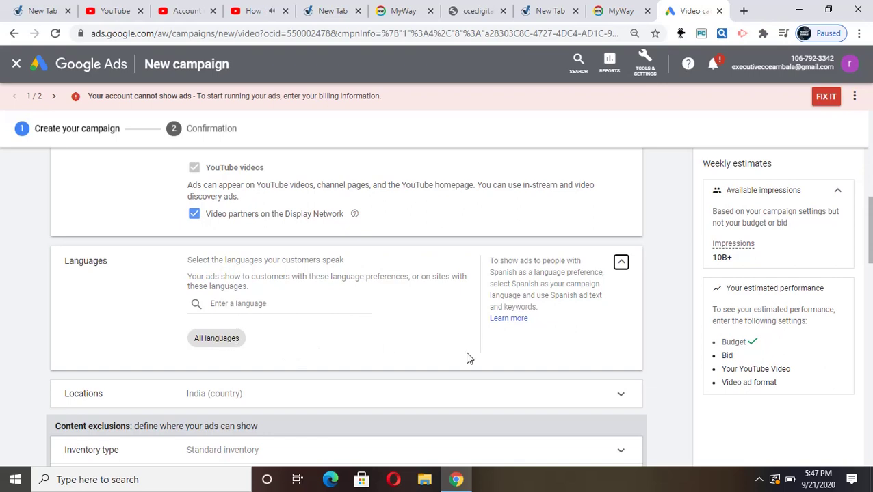
scroll(871, 226, down, 2)
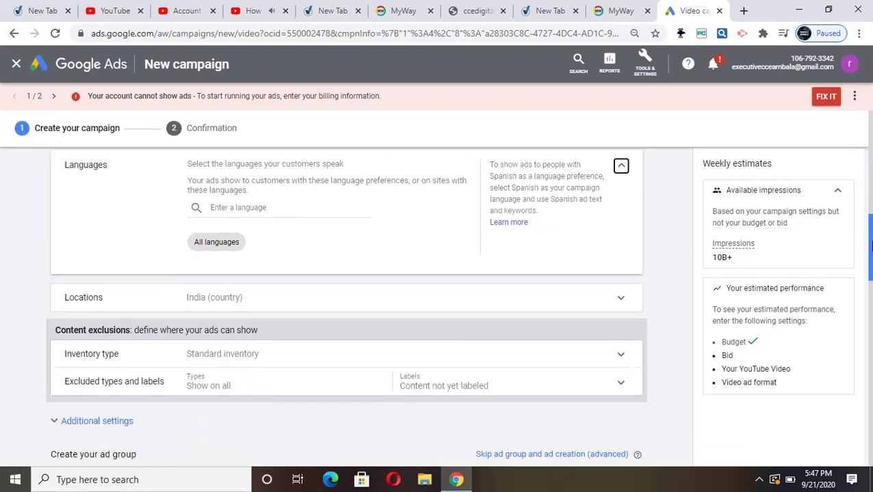
click(467, 295)
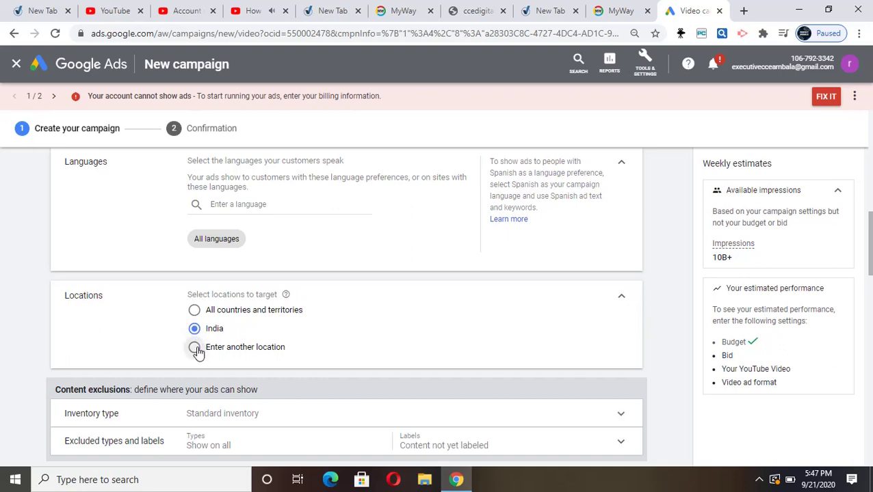
Select 'Enter another location' and open Advanced search in Radius mode.
click(194, 347)
click(266, 374)
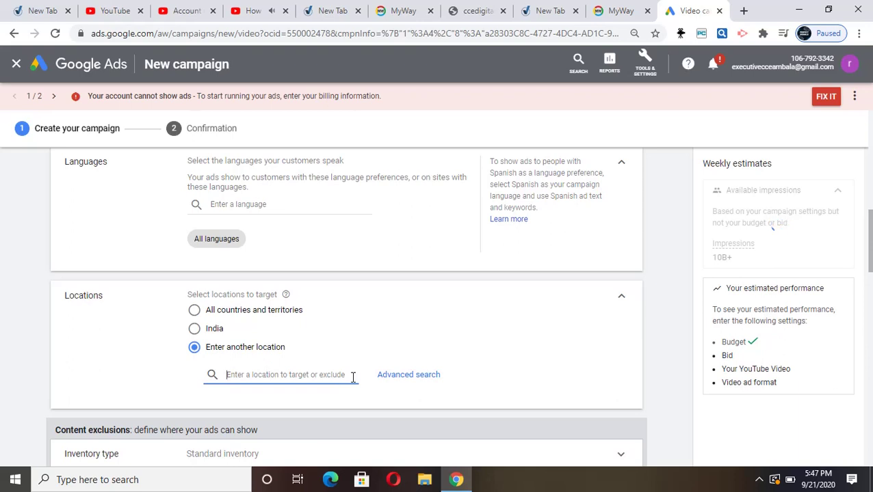
click(386, 381)
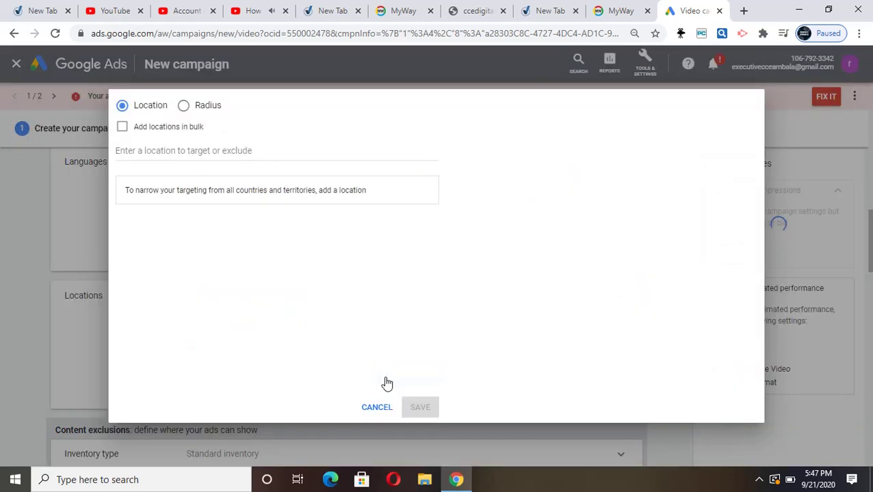
click(182, 151)
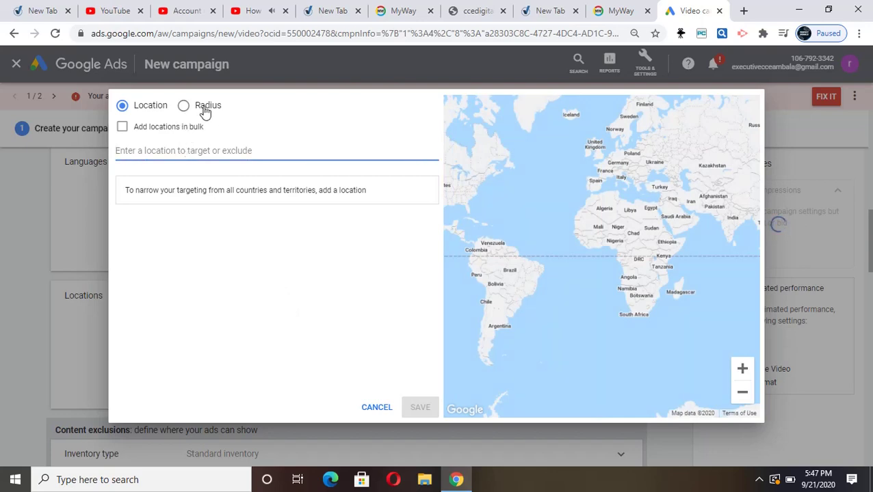
click(183, 108)
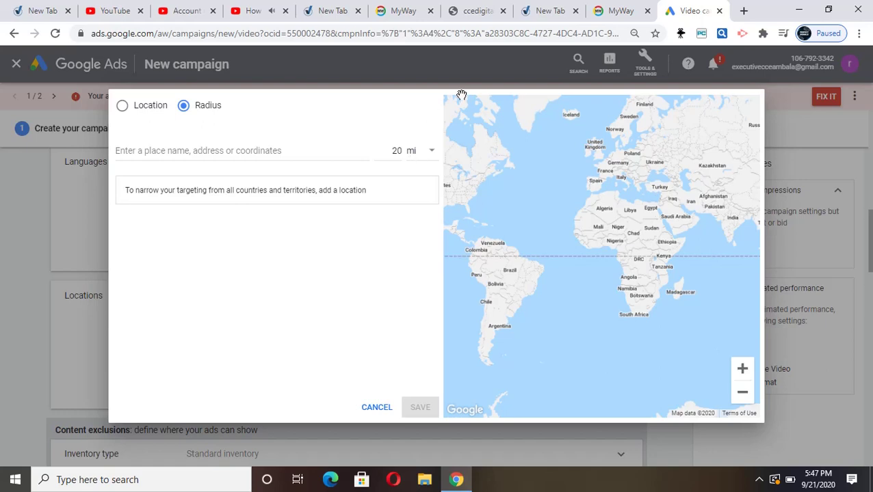
Set a 05 km radius around AMBALA CITY, then cancel the radius search.
click(426, 157)
click(426, 183)
click(397, 162)
key(BackSpace)
key(BackSpace)
text(05)
click(294, 150)
text(AM)
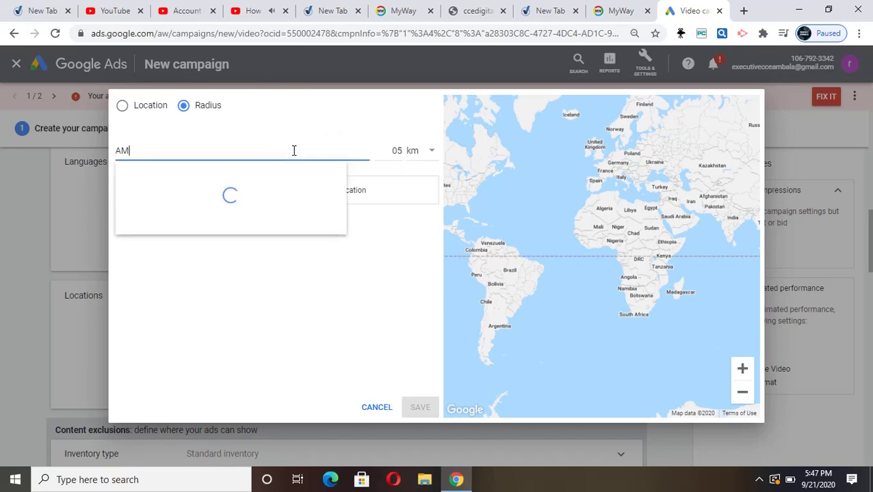
text(BALA CITY)
click(383, 409)
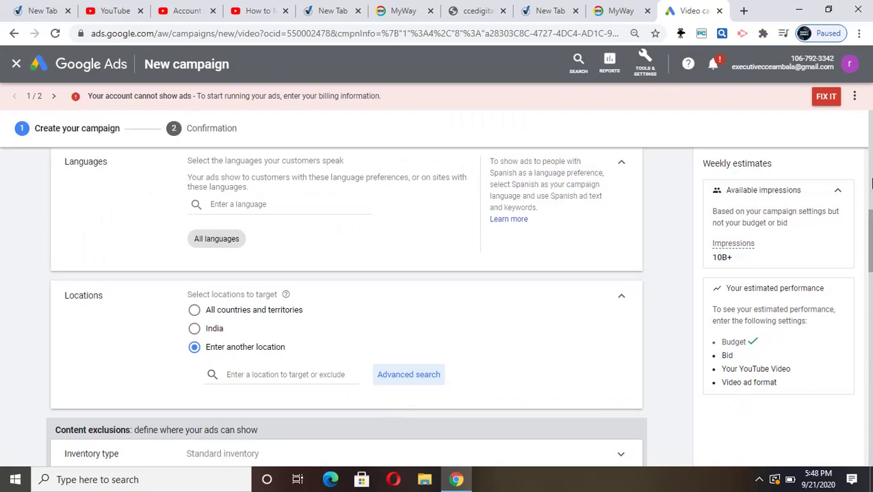
Expand Demographics to review the default checkboxes, then expand the Audiences section.
scroll(871, 275, down, 4)
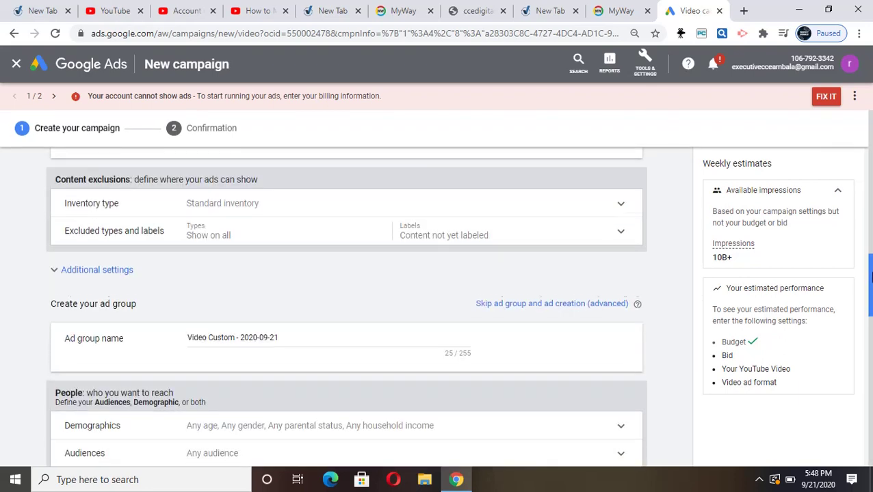
scroll(871, 276, down, 1)
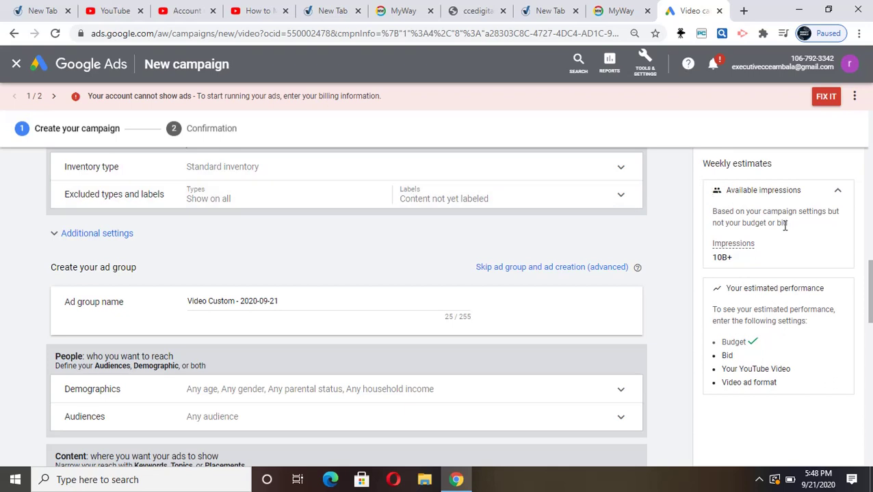
scroll(871, 292, down, 1)
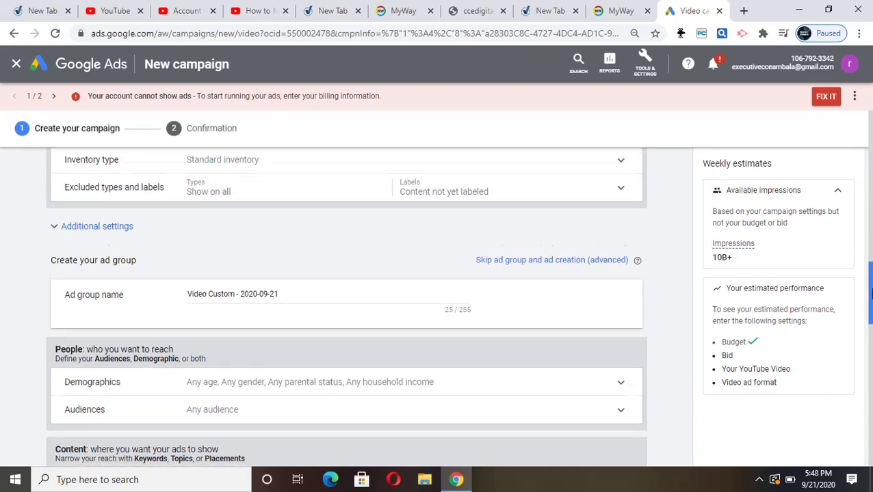
drag(871, 293, 870, 329)
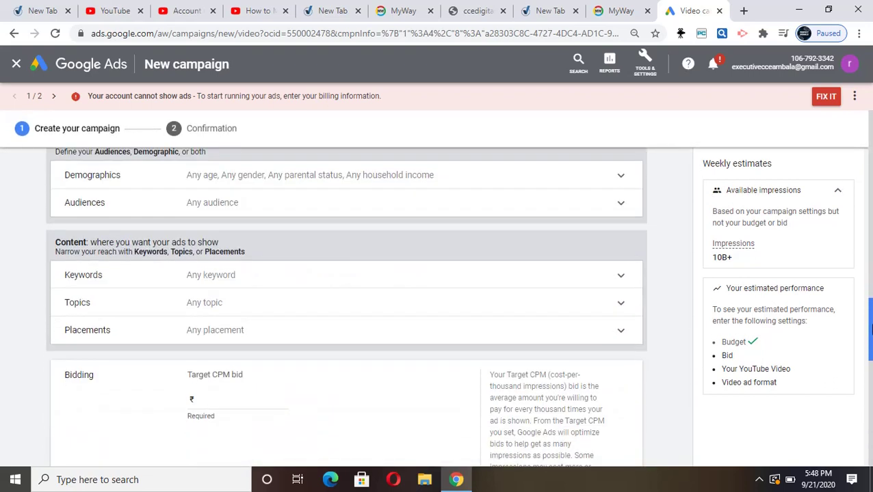
click(513, 170)
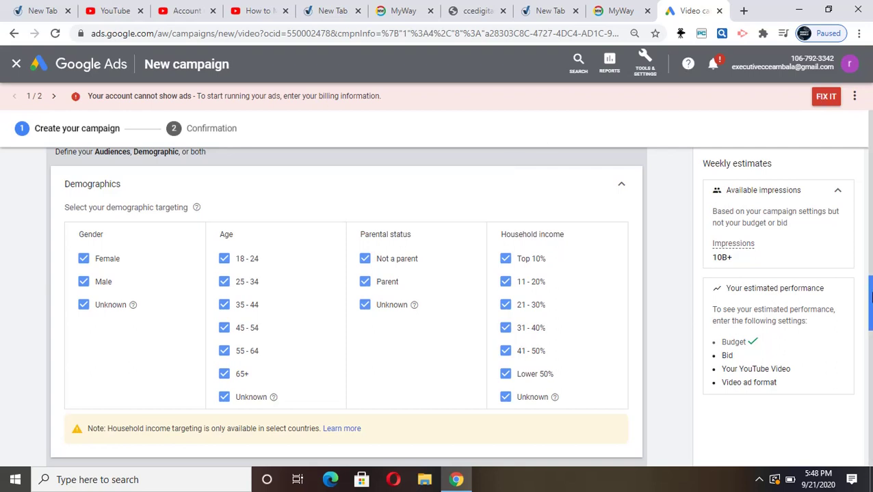
drag(868, 297, 868, 335)
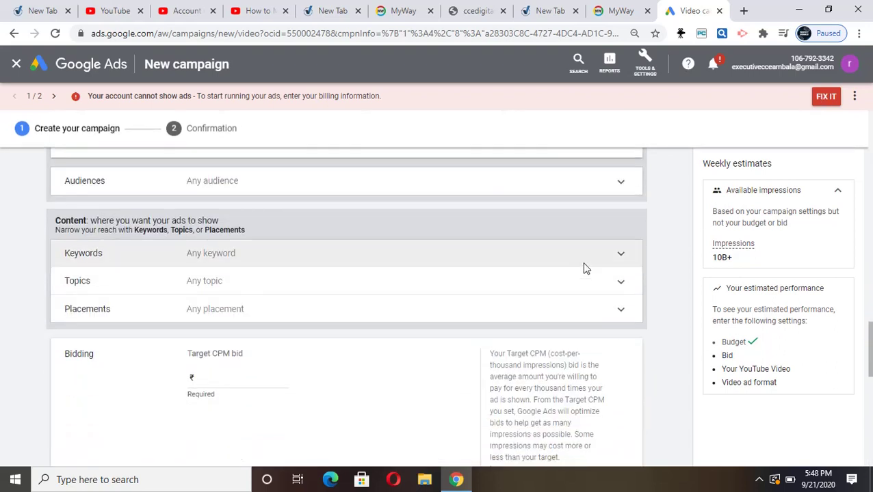
click(395, 196)
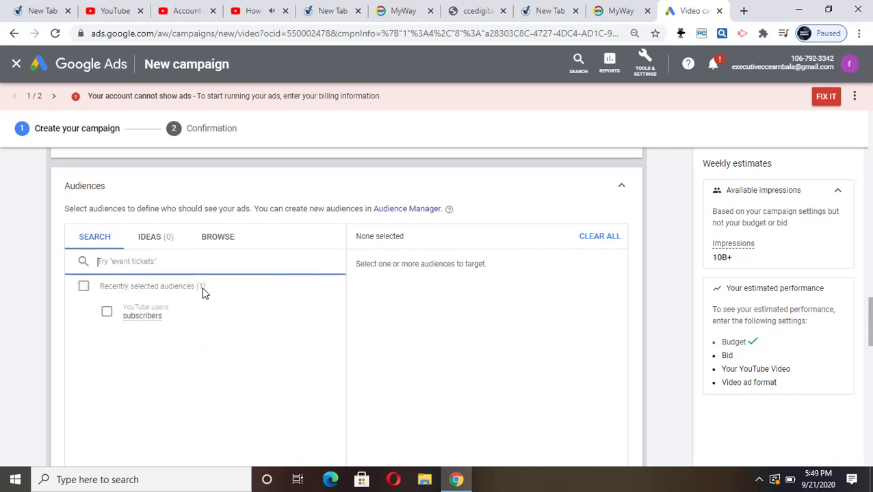
Tick the YouTube users 'subscribers' audience, glance at Browse, and collapse Audiences.
click(107, 314)
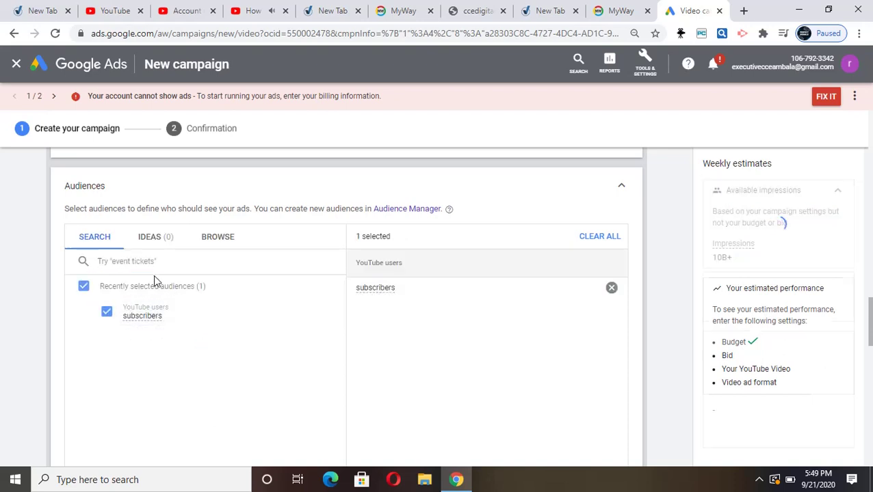
click(206, 239)
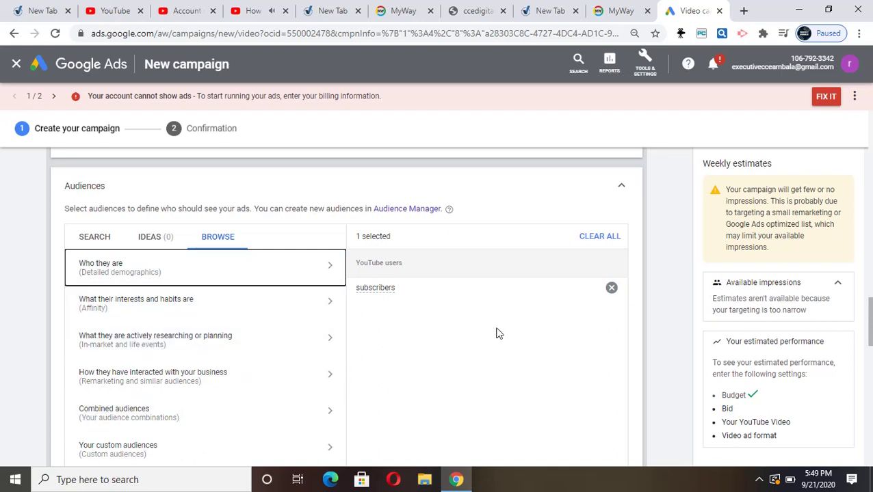
click(622, 186)
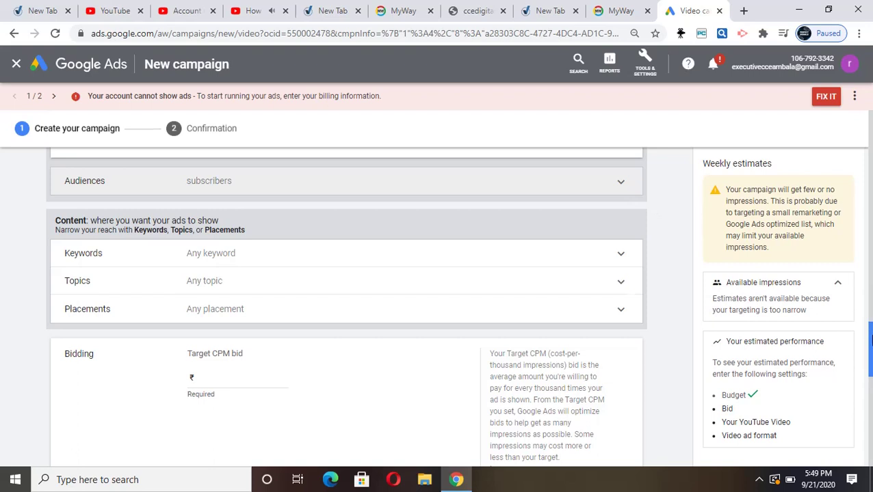
Expand keyword targeting, then go to Tools & Settings > Keyword Planner, confirming Leave.
scroll(870, 340, down, 1)
click(221, 180)
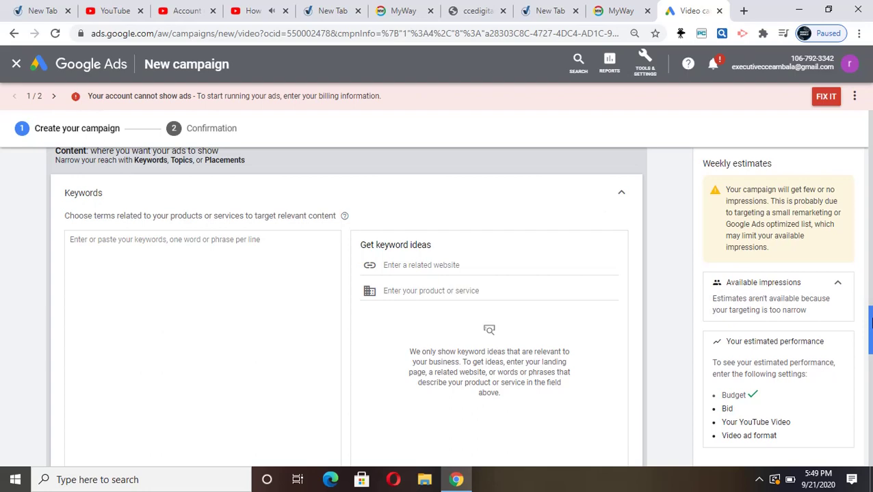
drag(869, 322, 866, 30)
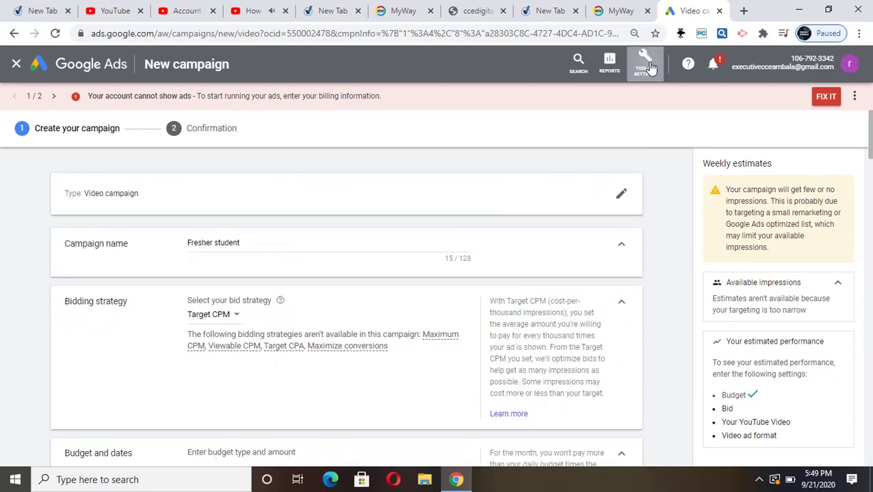
click(647, 65)
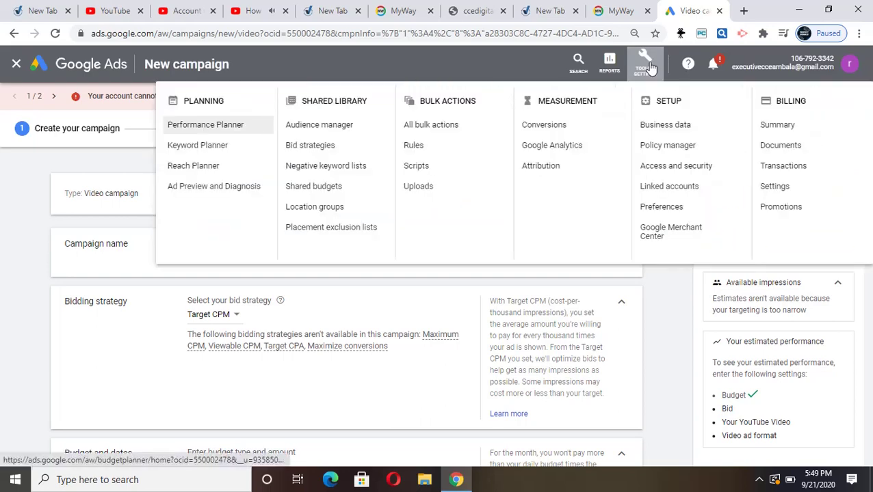
click(179, 144)
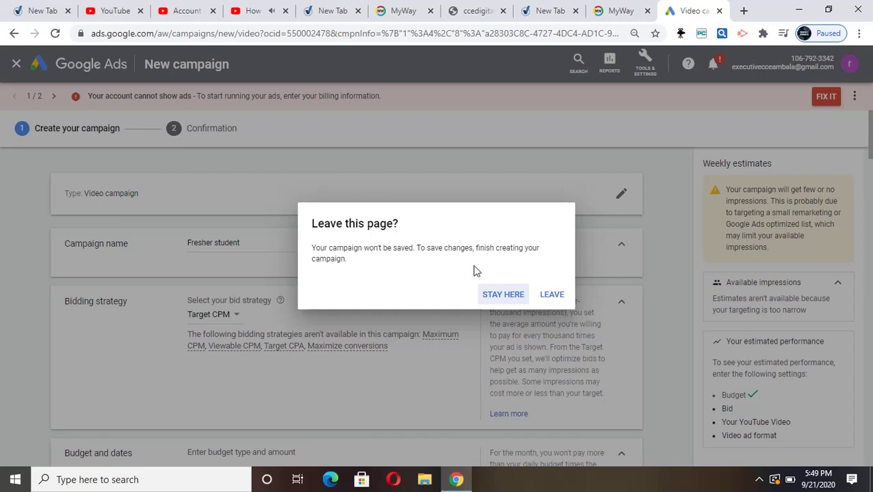
click(552, 295)
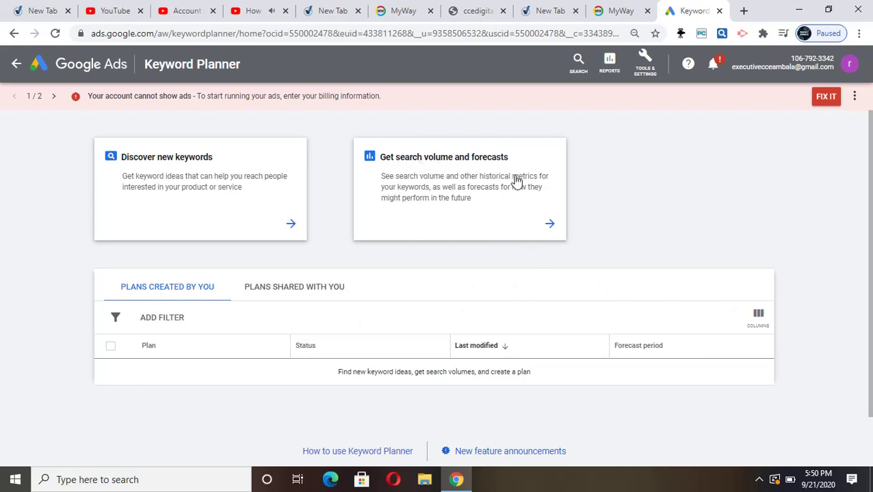
Try Discover new keywords with MOTIVATION and the website option, then close the form.
click(291, 226)
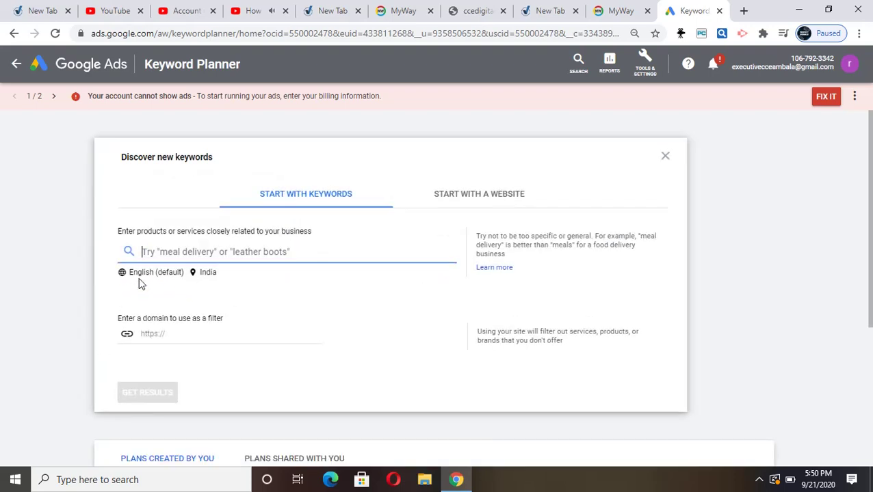
text(MO)
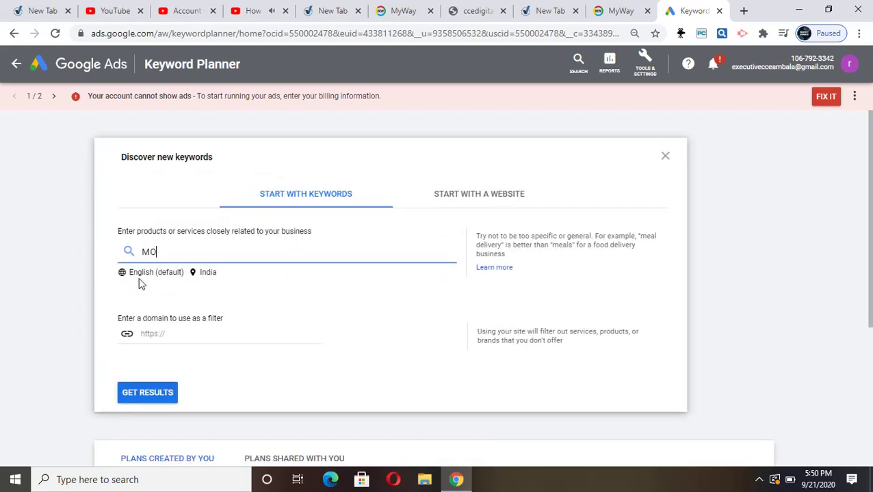
text(TIVATION)
key(Return)
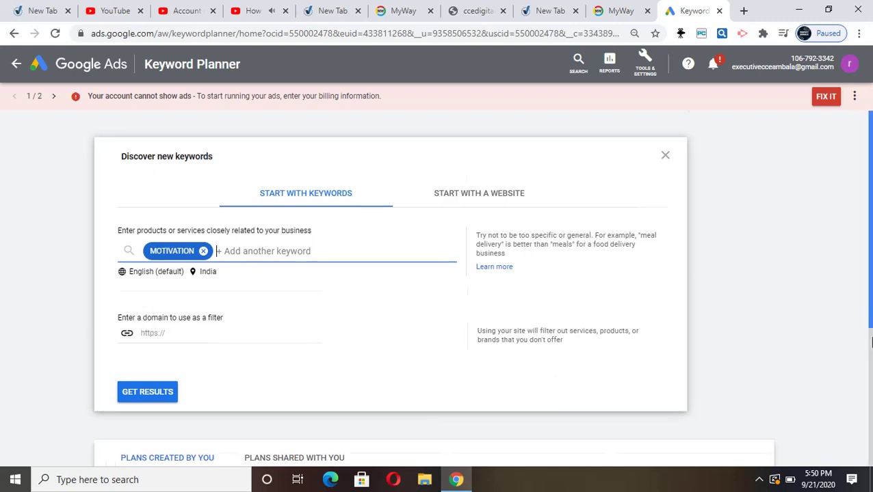
scroll(870, 312, down, 2)
scroll(819, 204, up, 2)
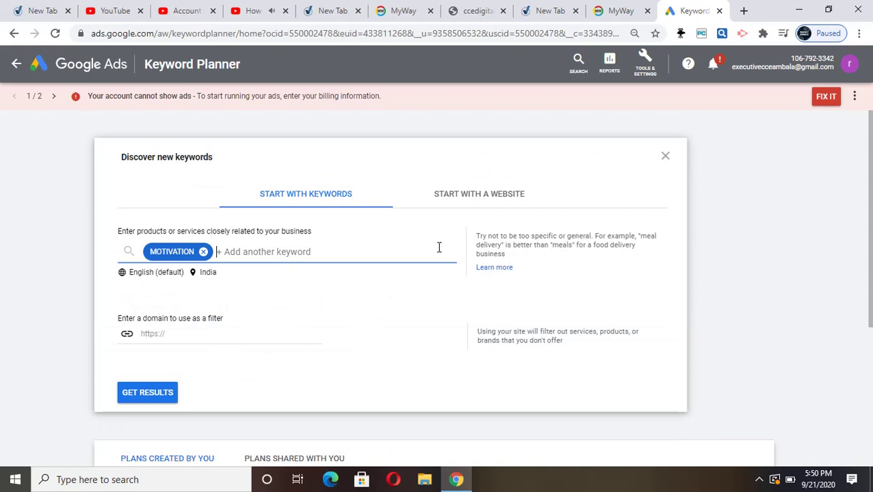
click(498, 193)
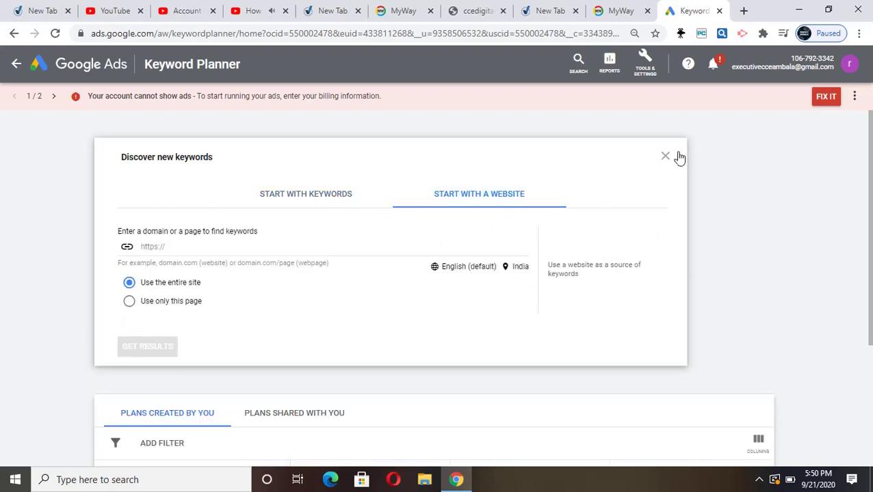
click(665, 159)
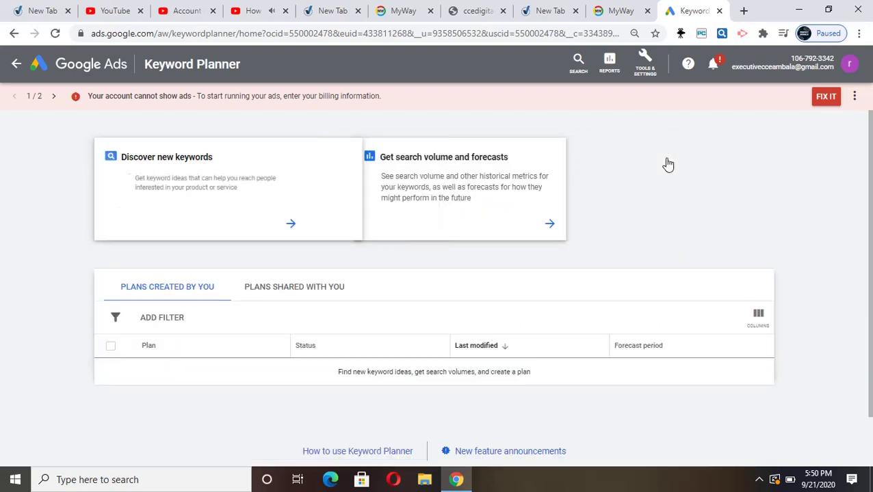
From All campaigns, create a new Video campaign without a goal's guidance.
click(18, 64)
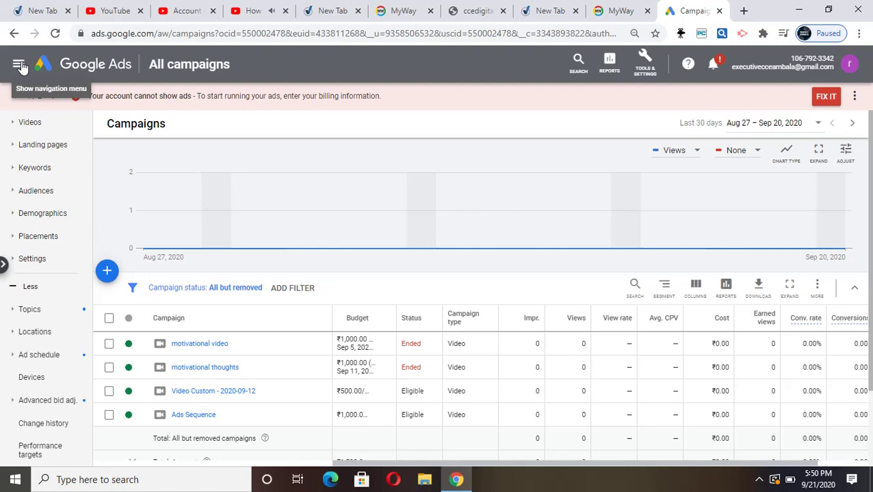
click(113, 269)
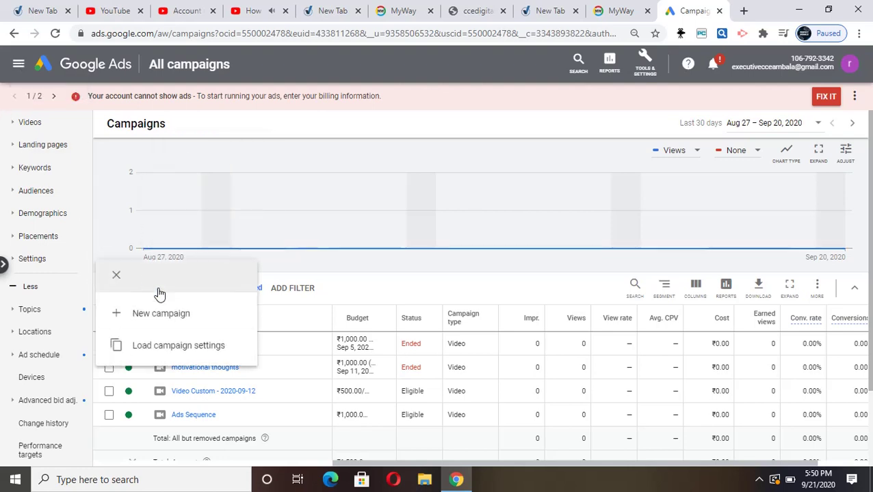
click(188, 316)
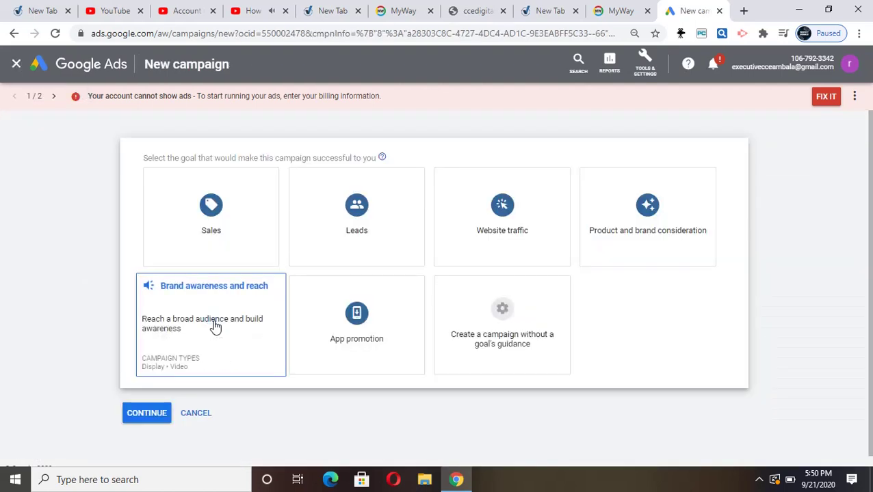
click(475, 364)
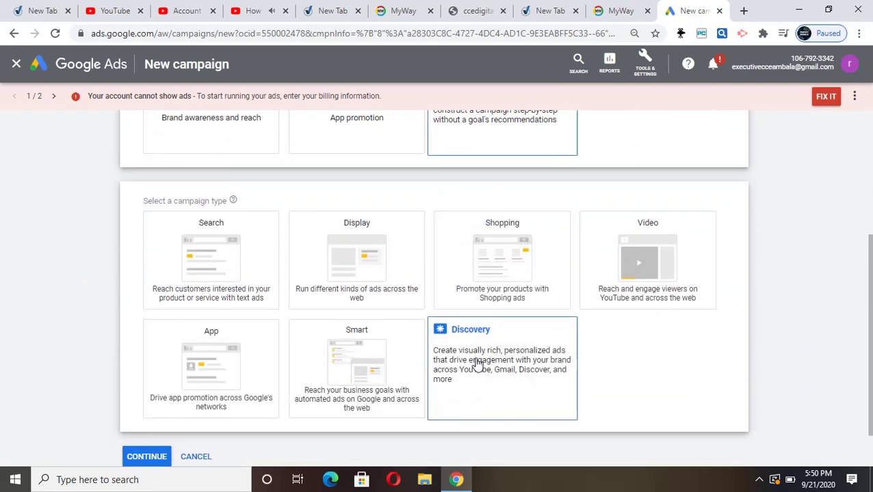
click(629, 259)
scroll(350, 334, down, 6)
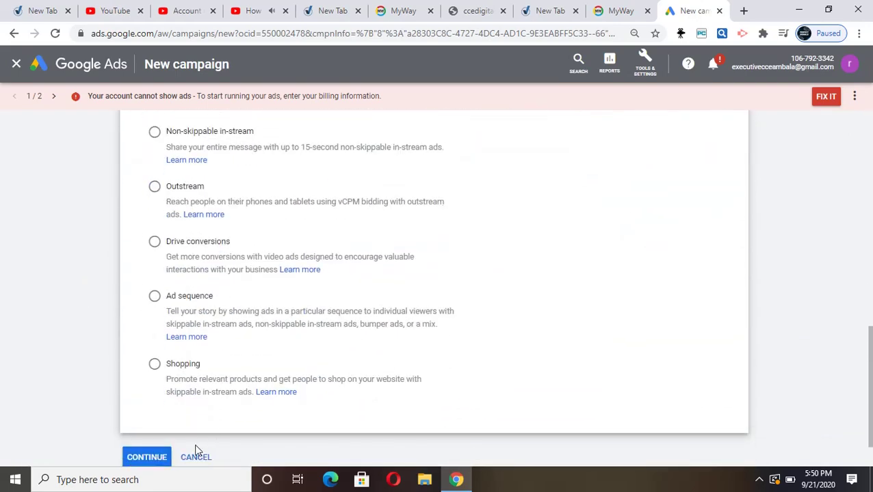
click(149, 458)
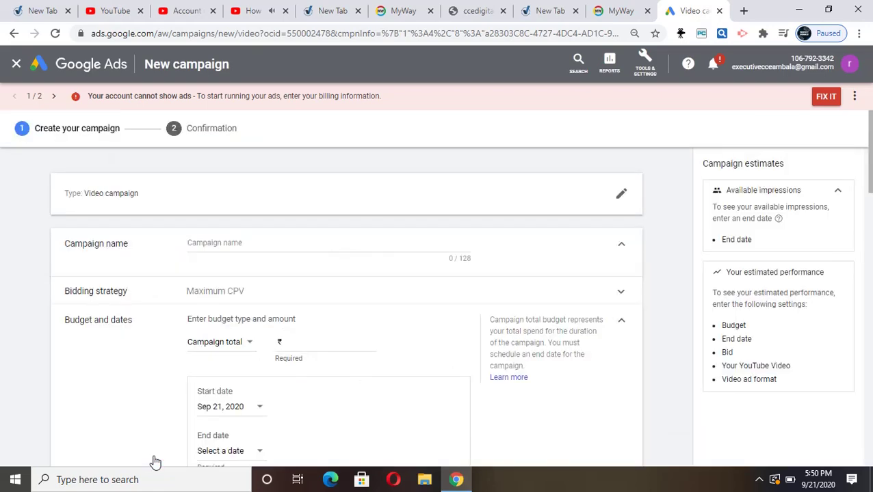
drag(870, 156, 870, 313)
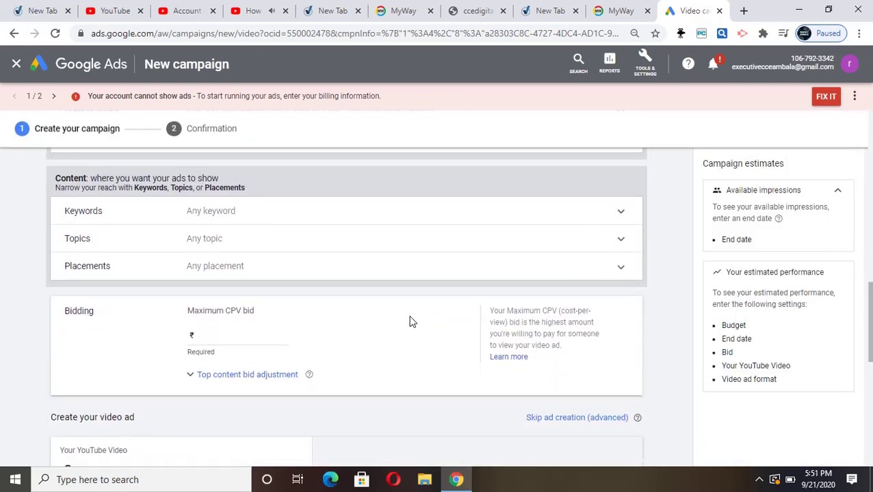
click(349, 245)
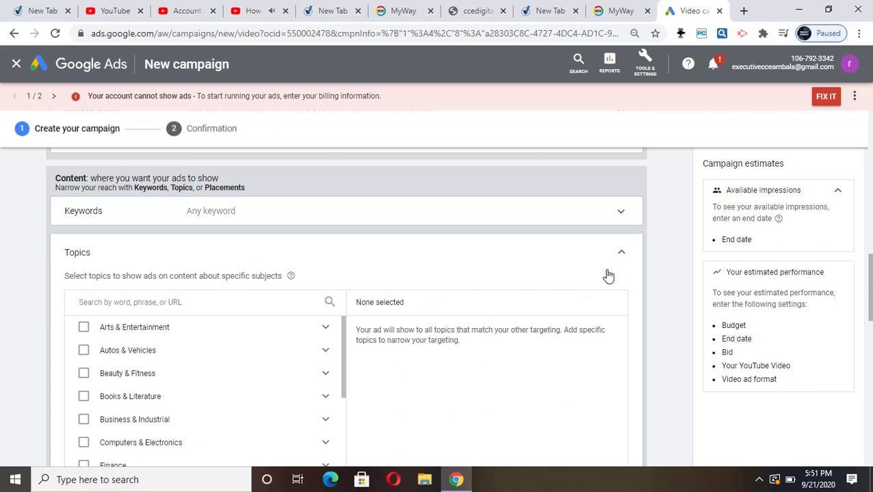
click(624, 256)
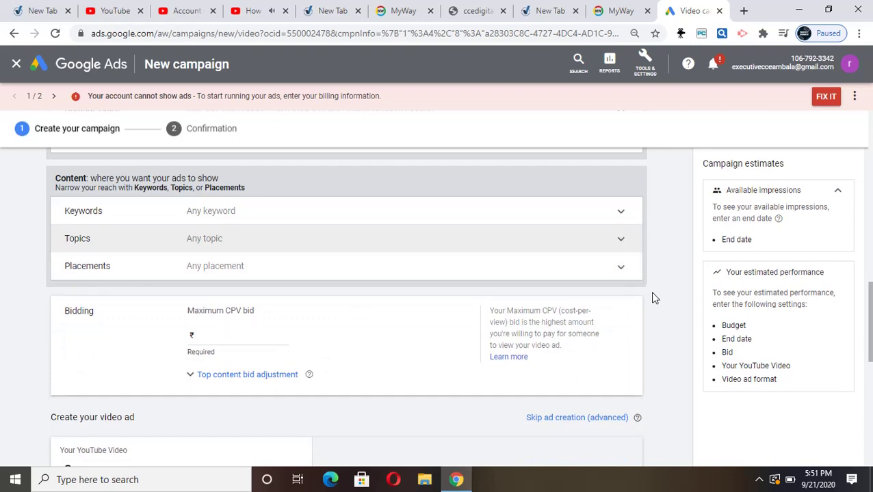
click(253, 267)
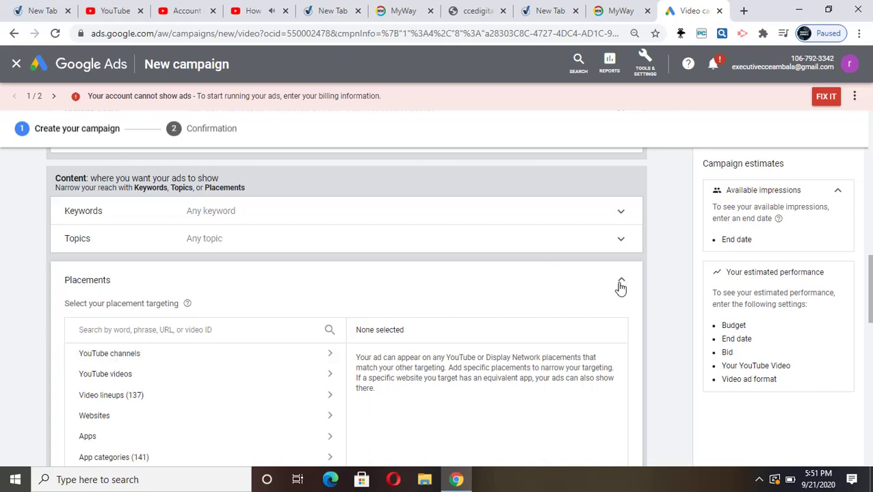
click(619, 286)
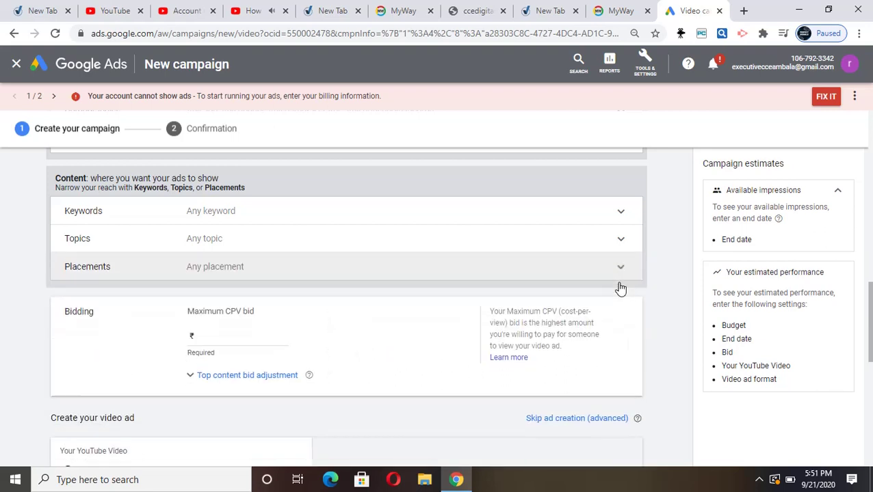
Enter a maximum CPV bid of ₹1,000.00.
click(216, 333)
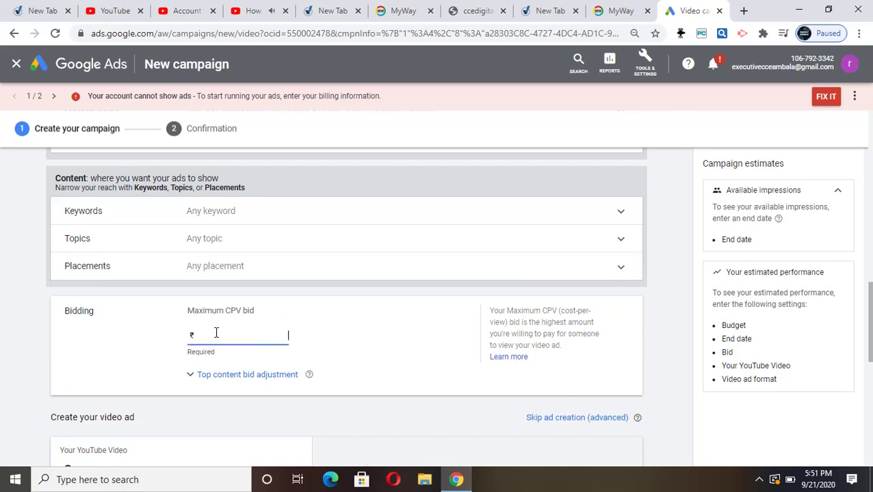
text(1000)
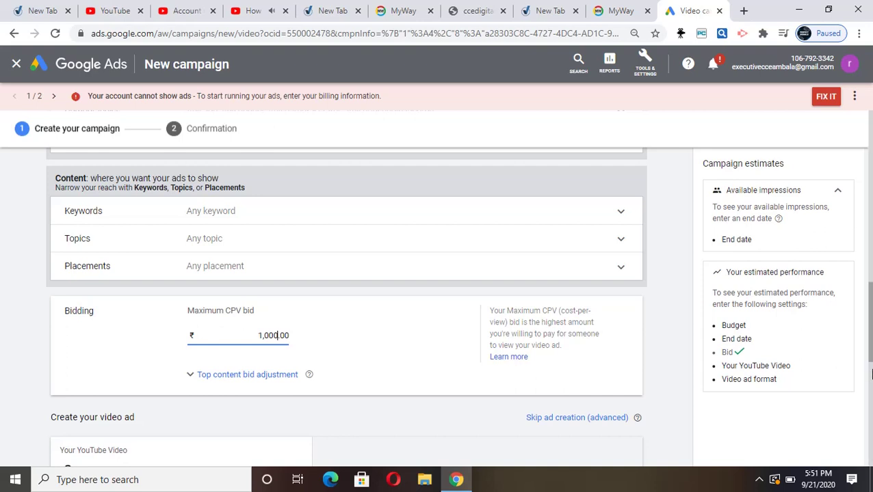
scroll(870, 335, down, 1)
scroll(870, 335, down, 2)
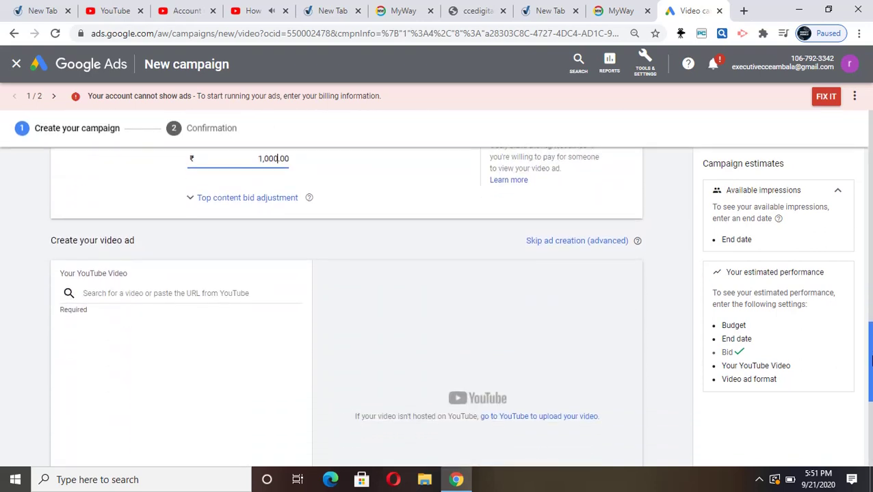
Attempt to create the campaign, revealing the blank budget, then select the budget amount field.
click(230, 293)
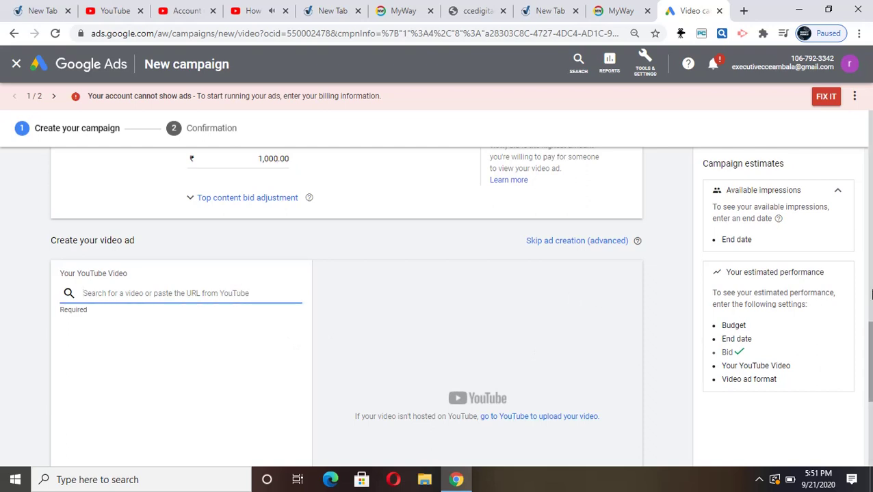
drag(870, 329, 870, 441)
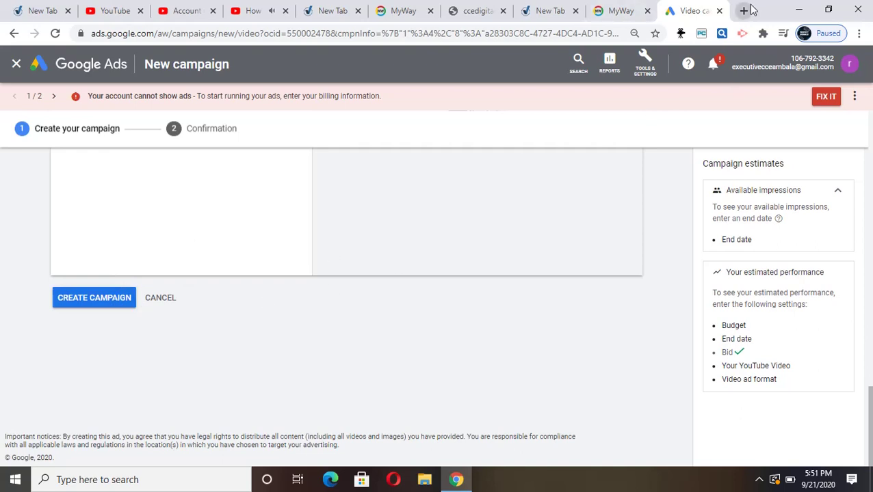
click(99, 302)
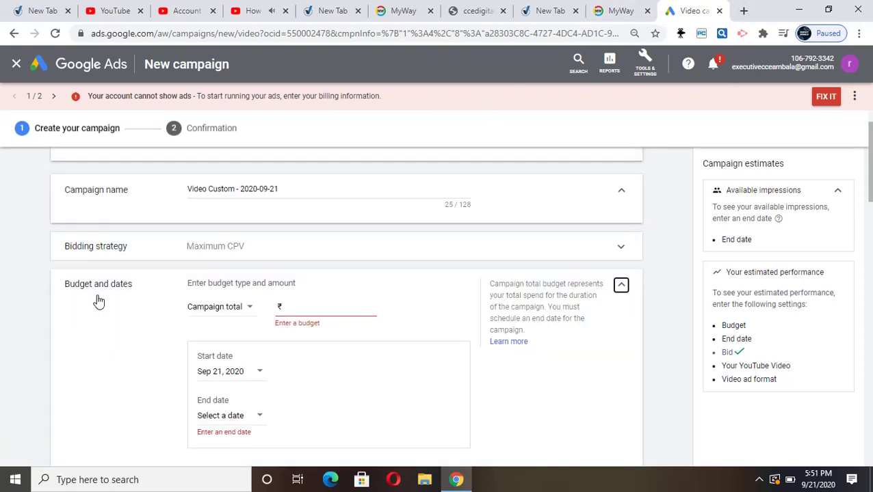
click(328, 310)
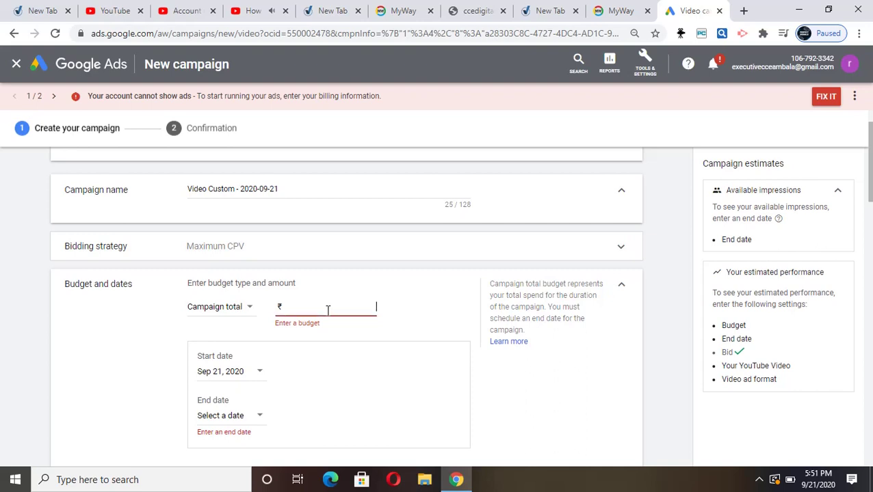